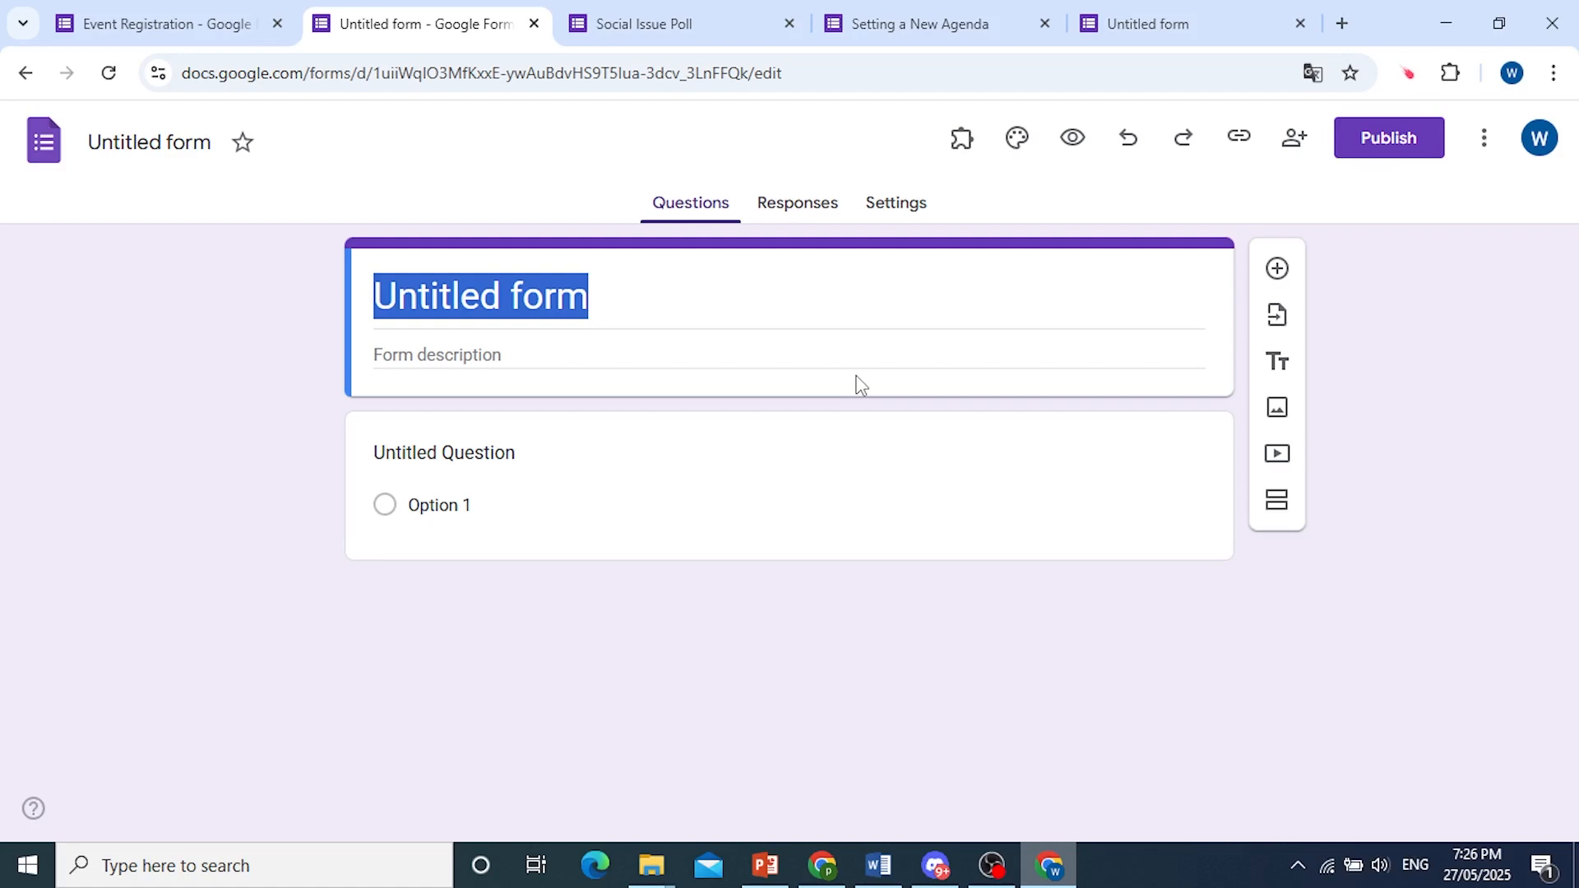
Replace the form's title with "Event registration".
left_click(655, 308)
key("BackSpace")
key("BackSpace")
key("BackSpace")
key("BackSpace")
key("BackSpace")
key("BackSpace")
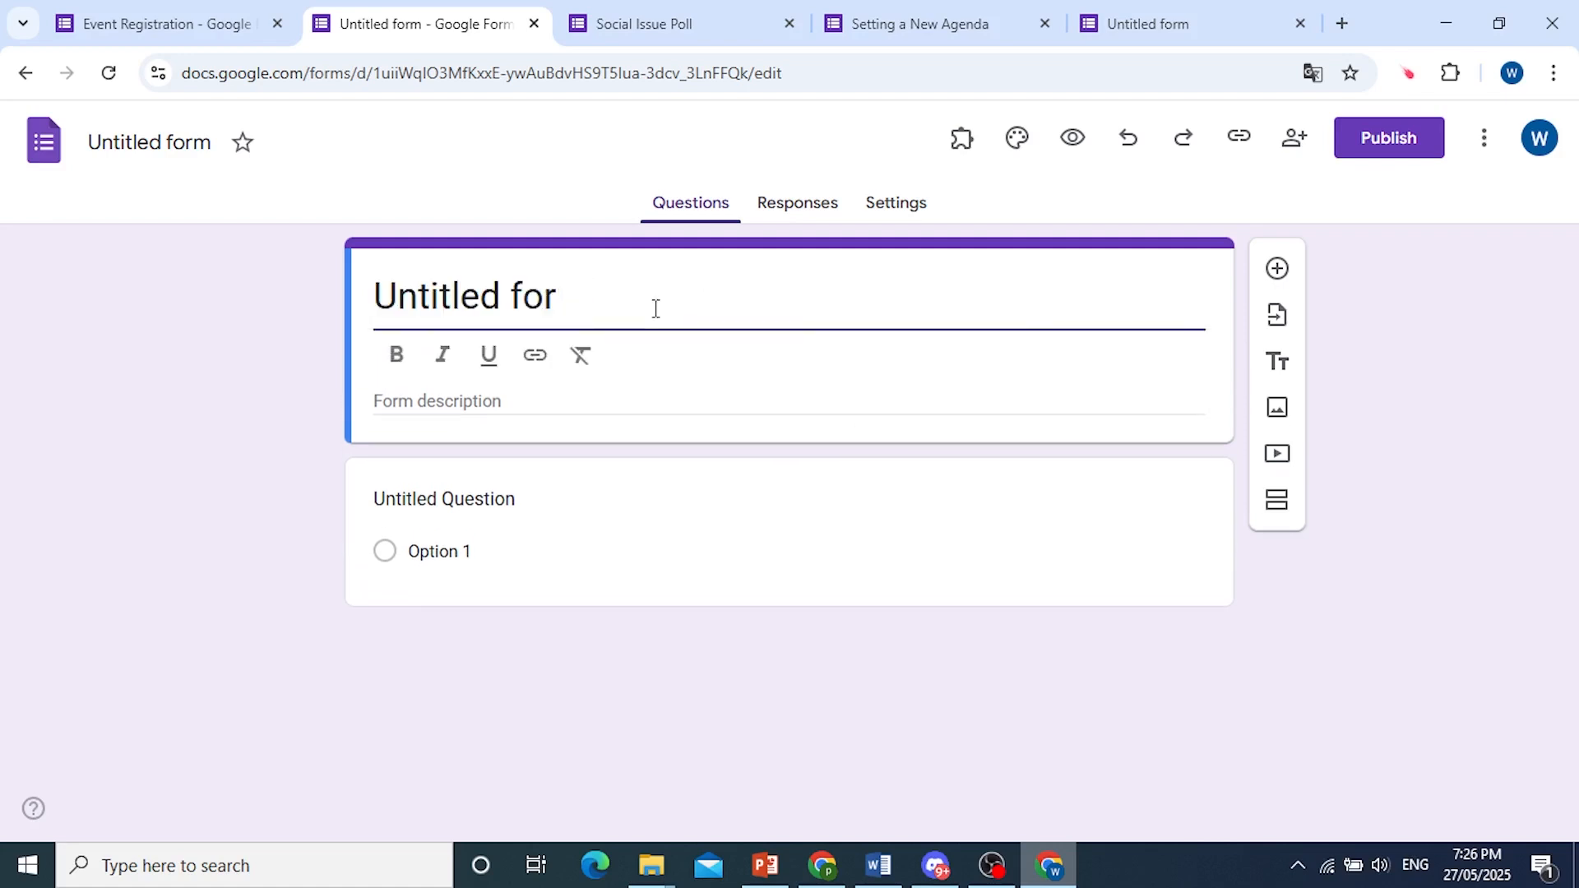
key("BackSpace")
key("BackSpace")
key("BackSpace")
key("BackSpace")
key("BackSpace")
key("BackSpace")
key("BackSpace")
left_click(1186, 864)
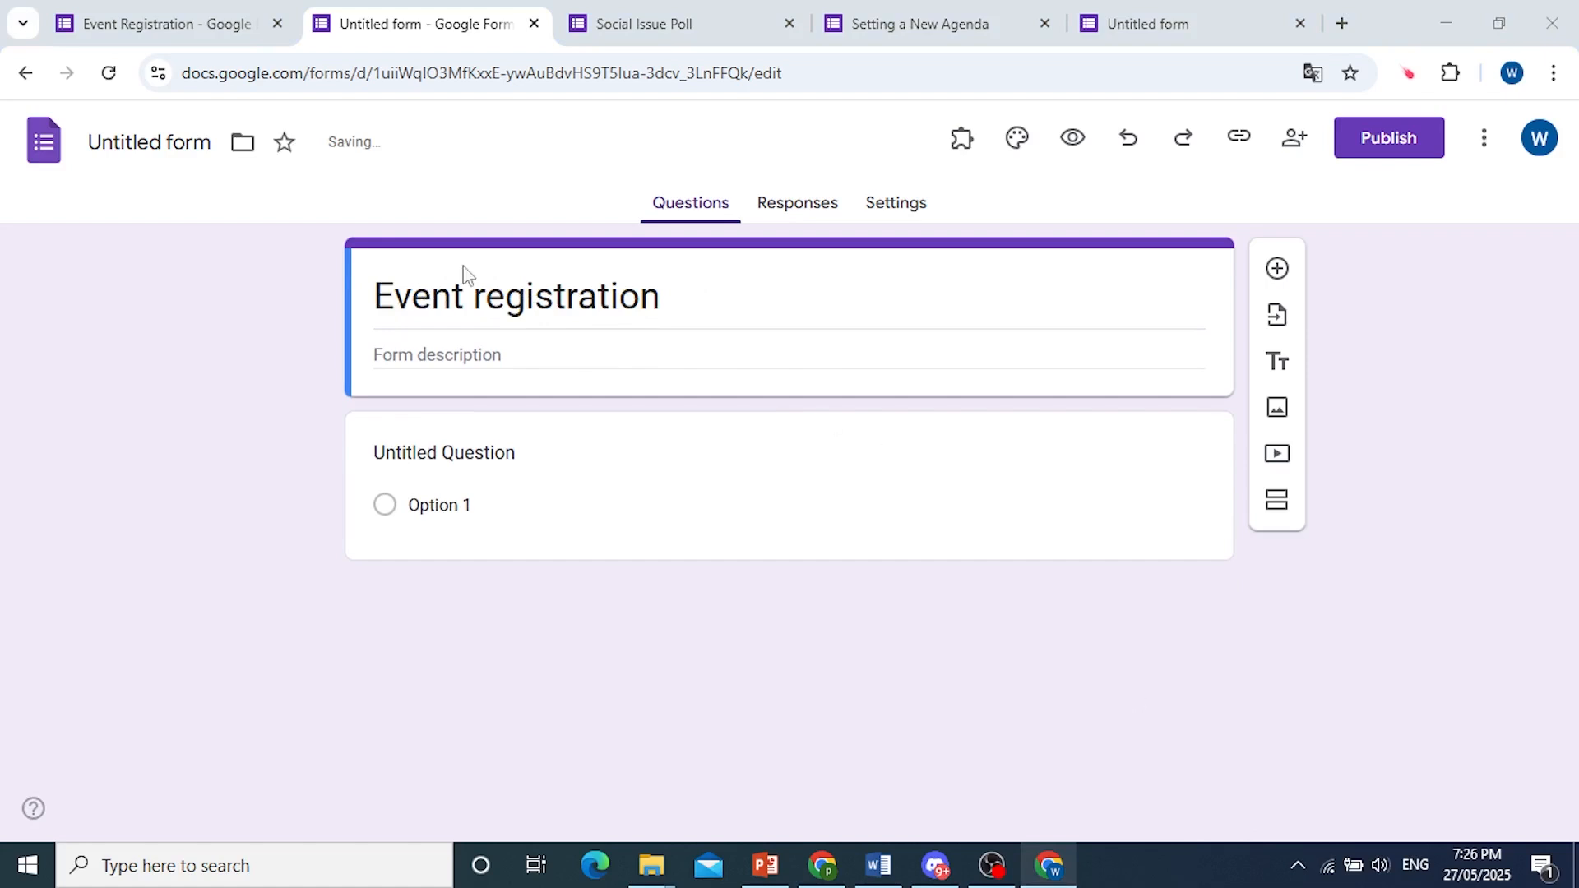
Apply bold and italic formatting to the form title.
left_click(473, 305)
left_click_drag(663, 304, 177, 296)
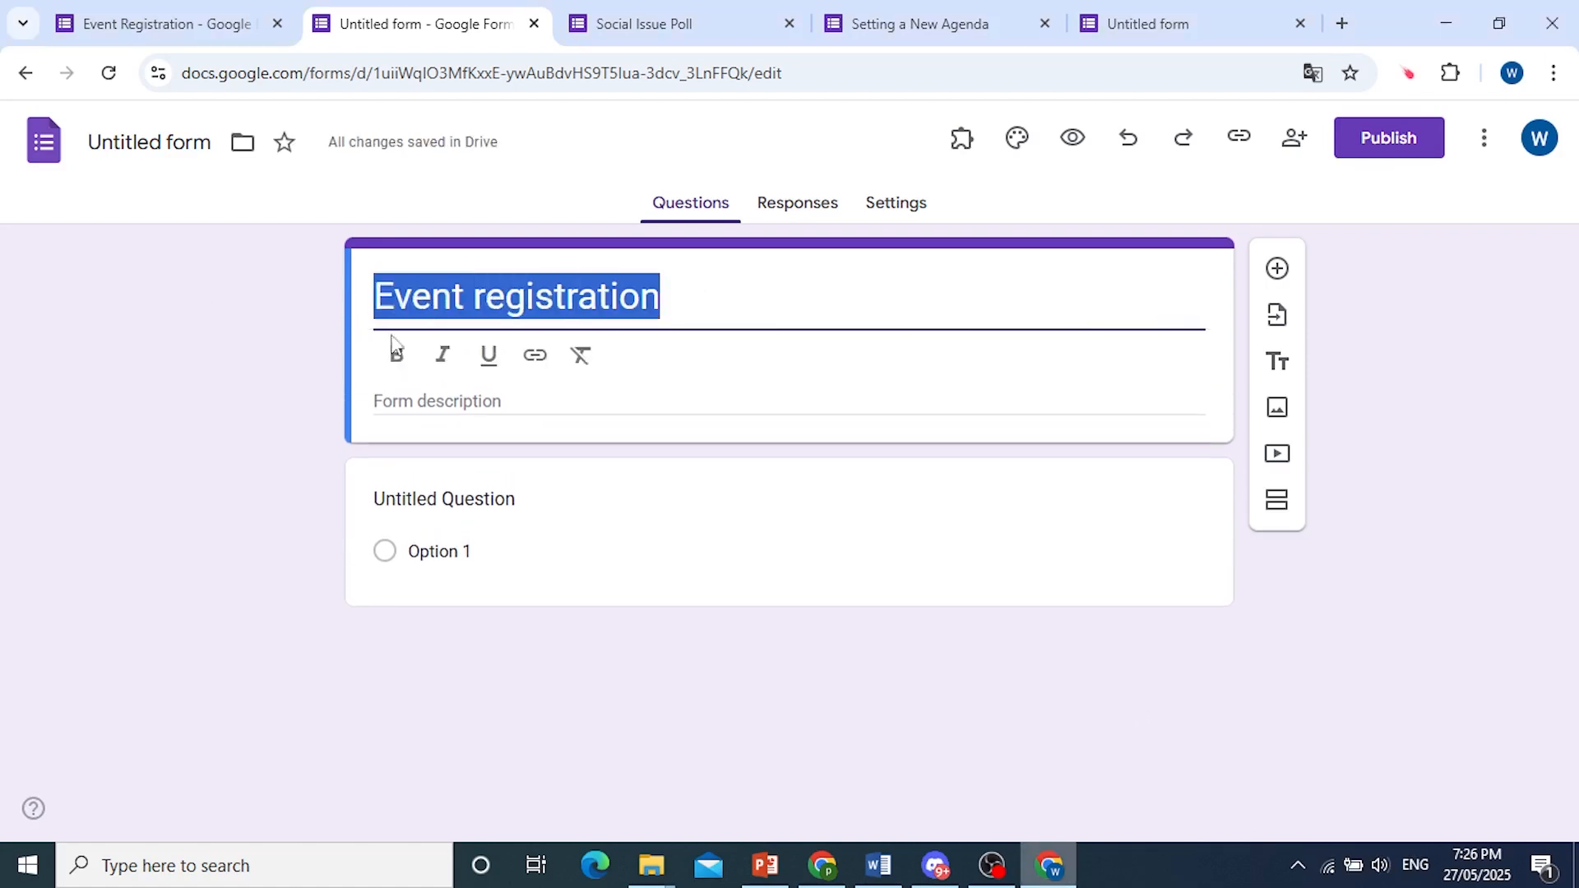
left_click(401, 356)
left_click(443, 355)
left_click(222, 268)
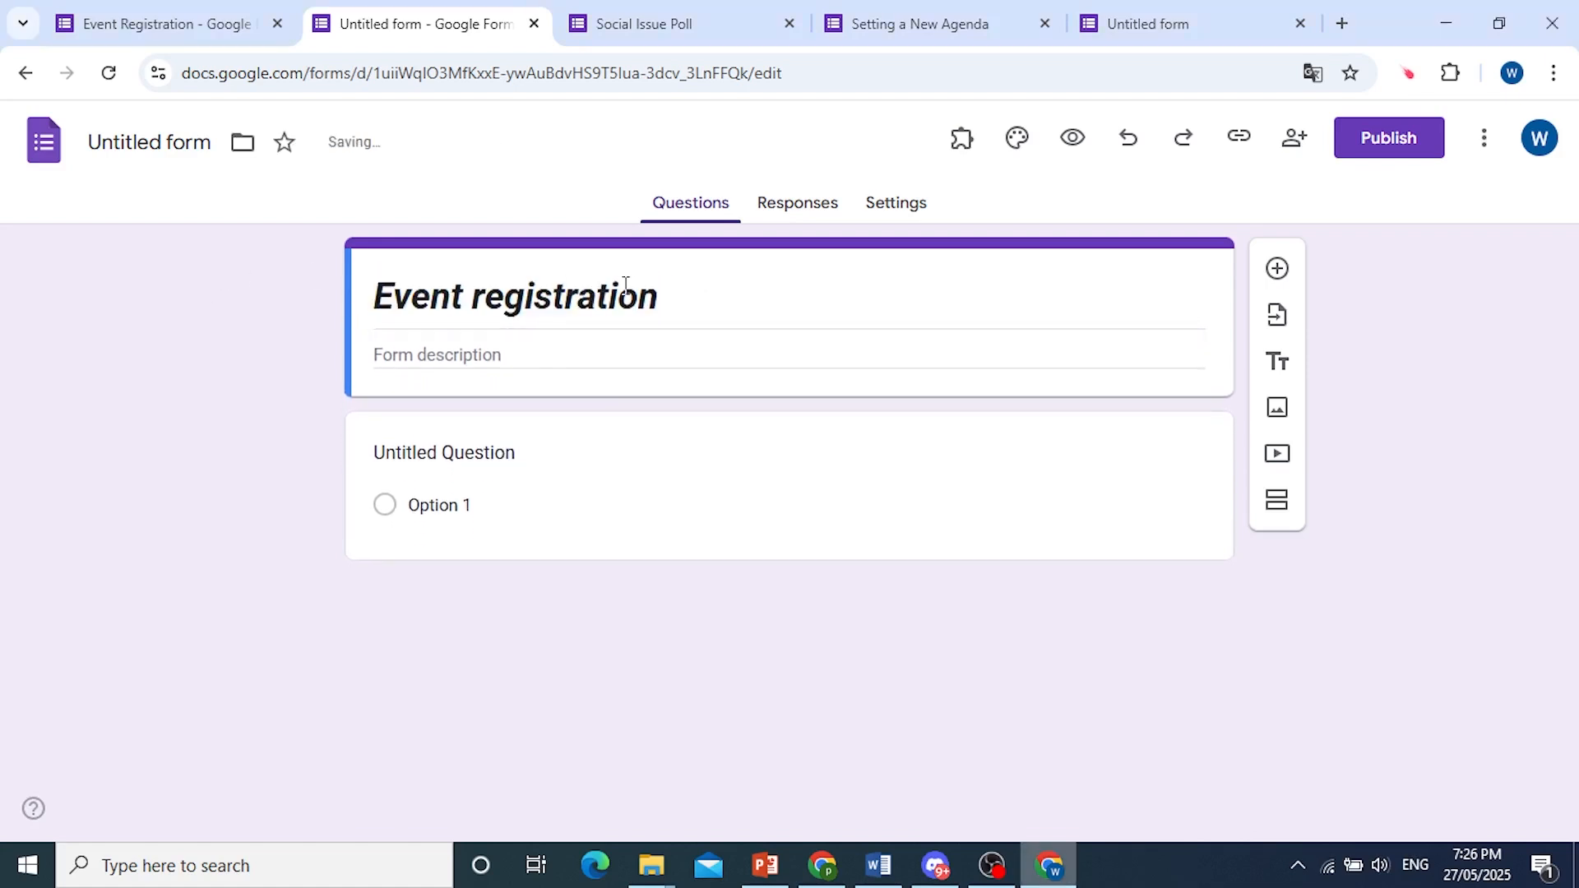
Remove the bold and italic formatting from the form title.
left_click(638, 294)
left_click_drag(658, 296, 427, 368)
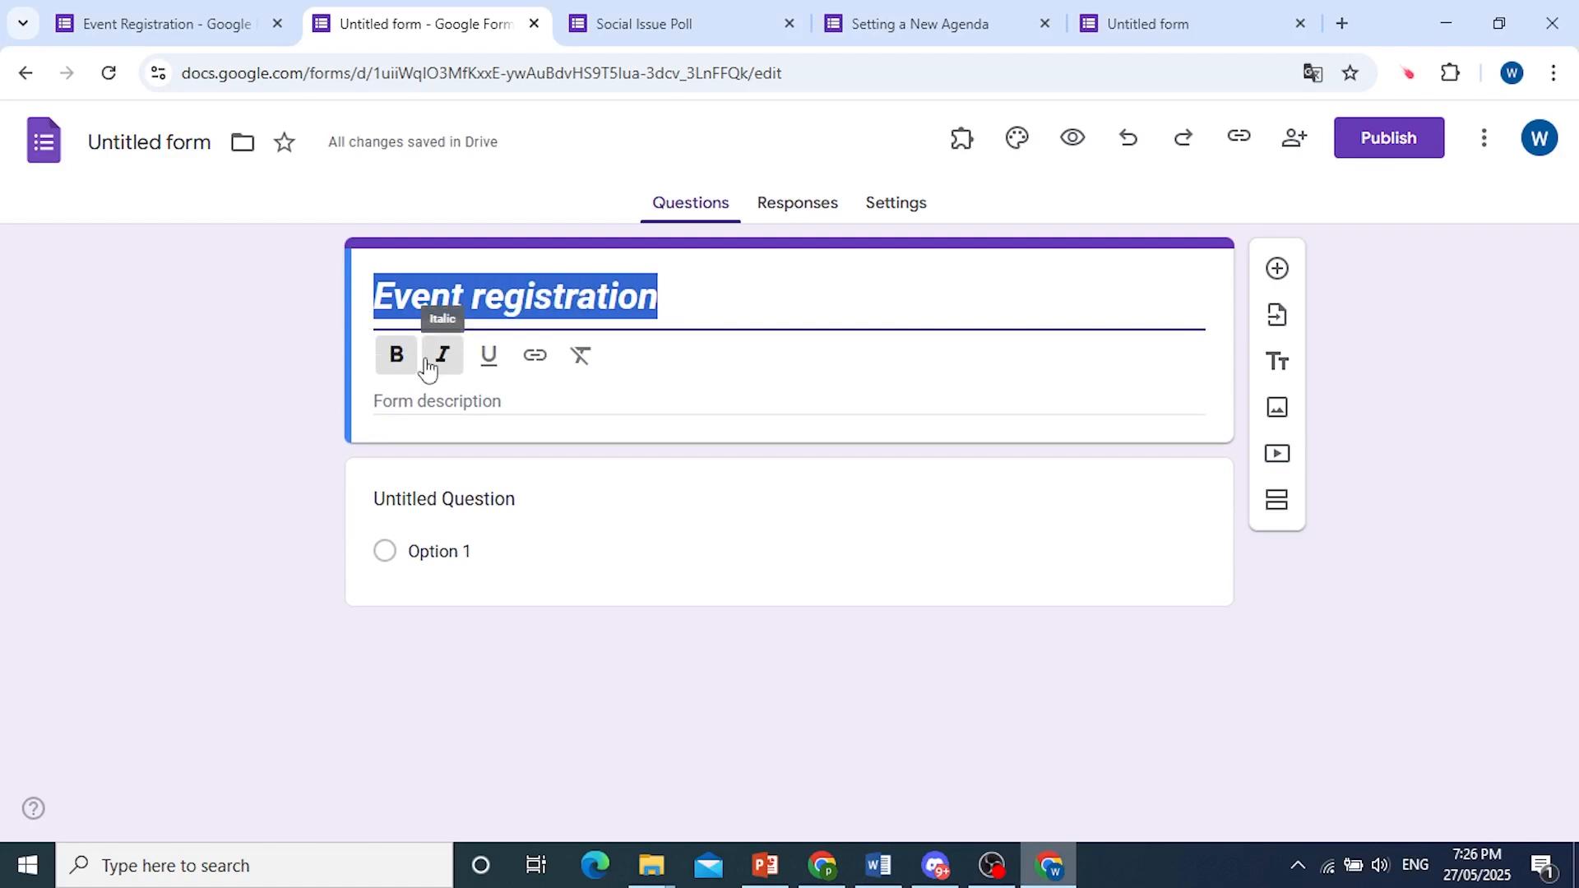
left_click(427, 366)
left_click(401, 362)
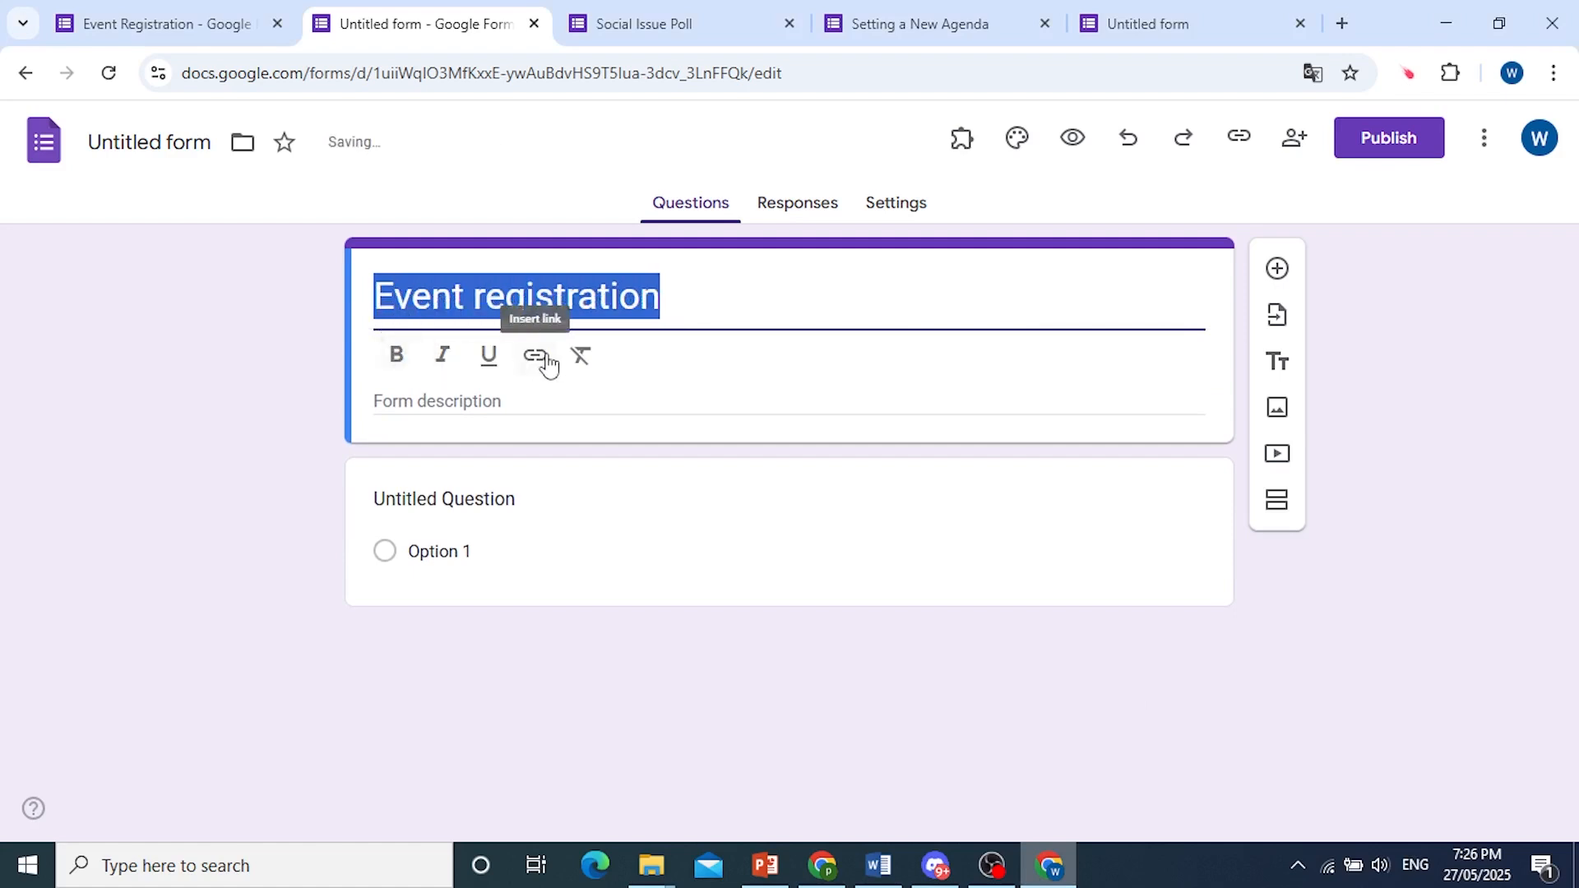
left_click(656, 300)
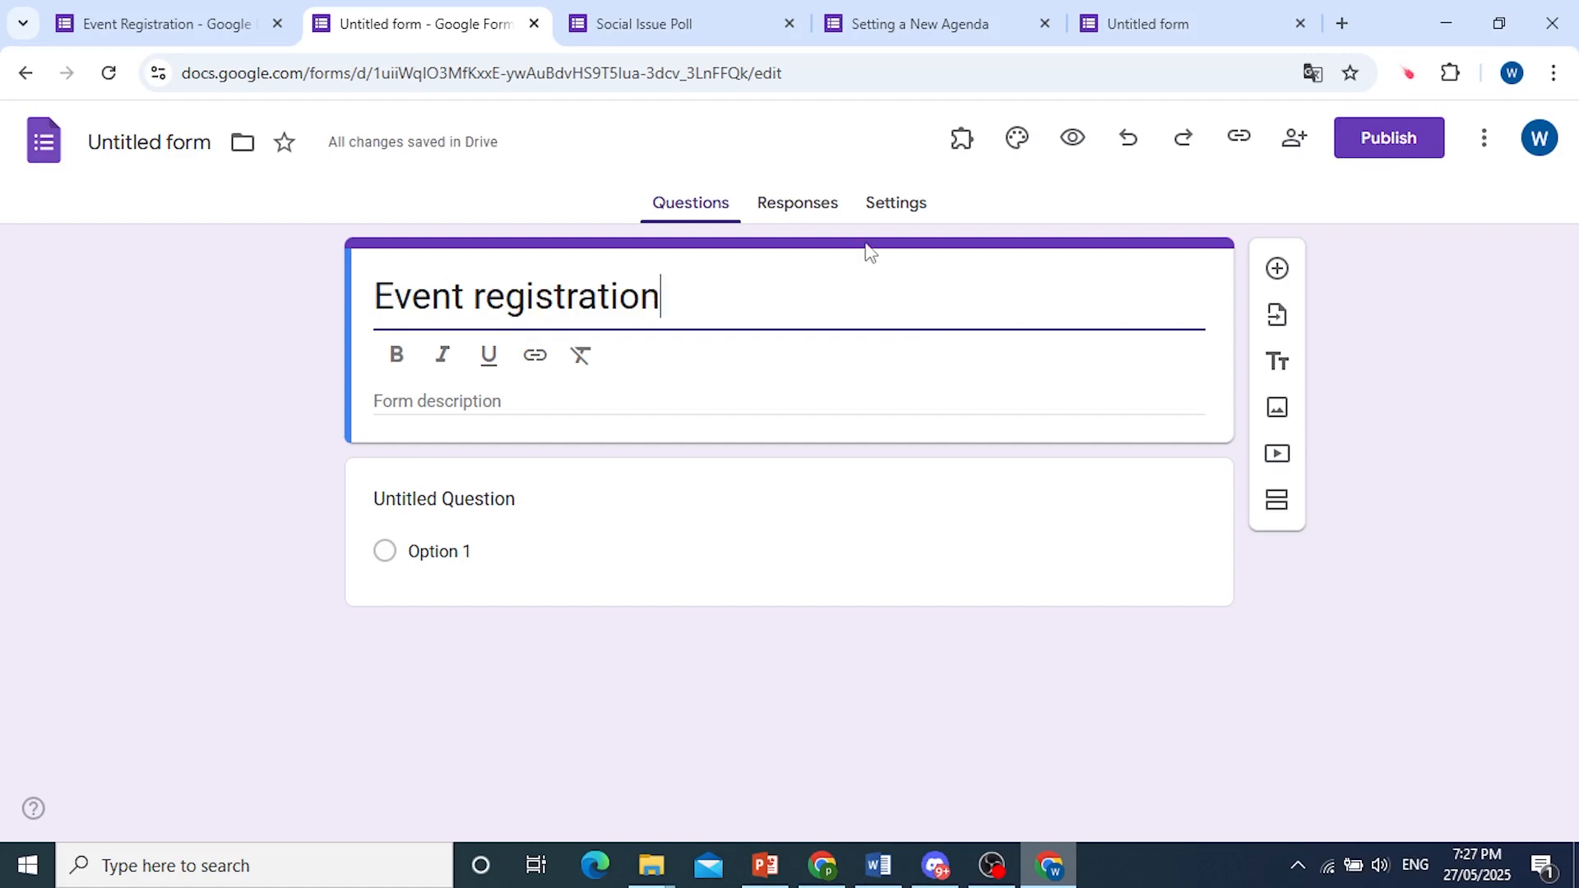
left_click(1531, 342)
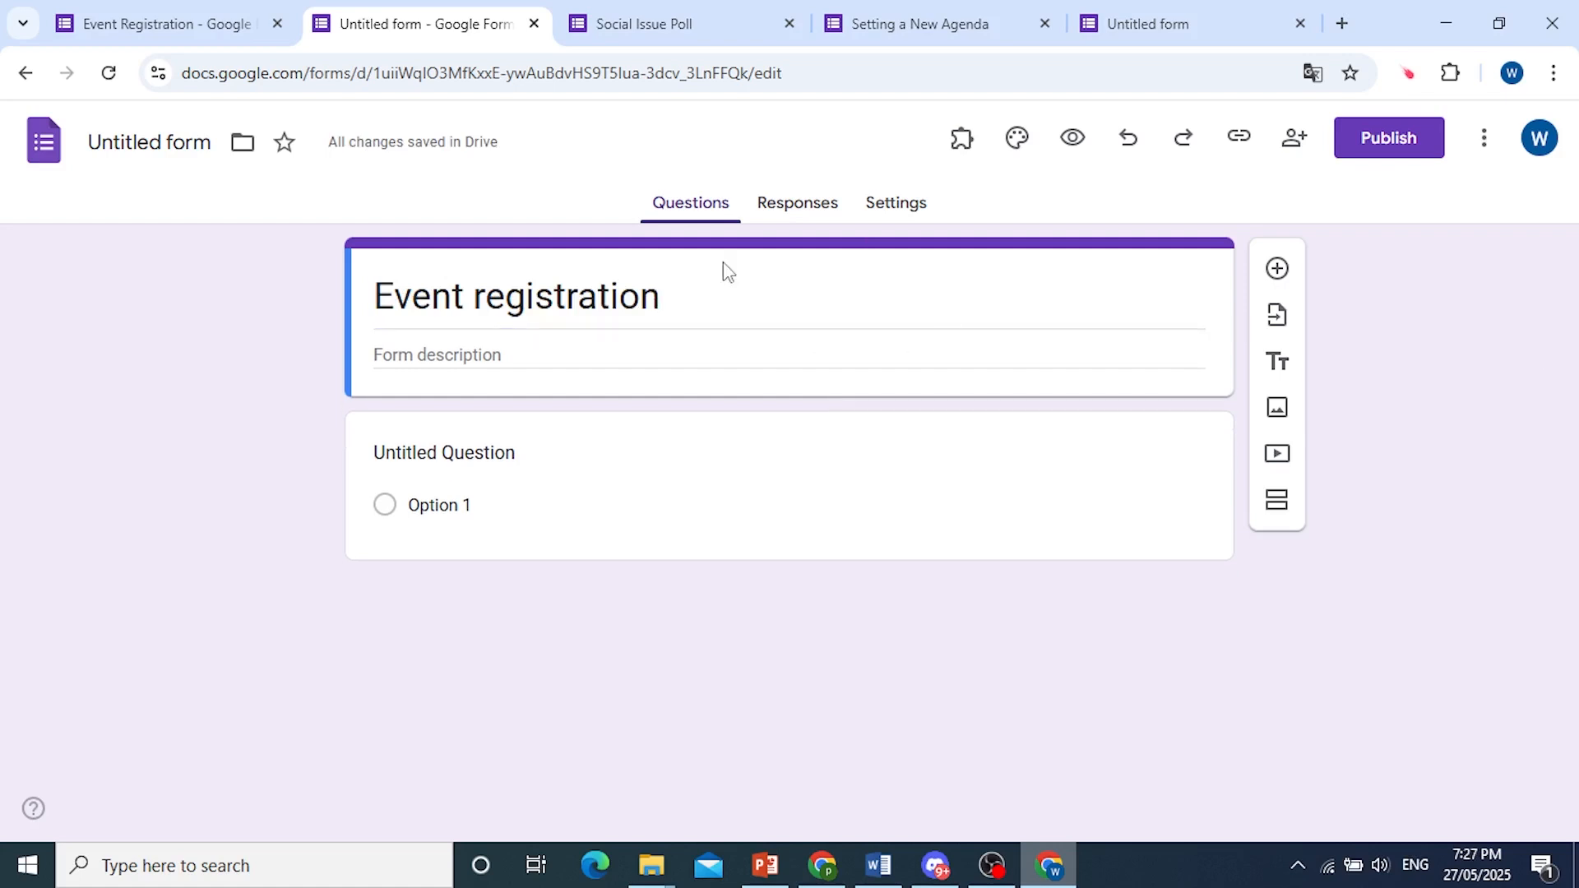
Insert the candlelit dinner table picture from the Food and dining theme images as the form's header image.
left_click(1018, 140)
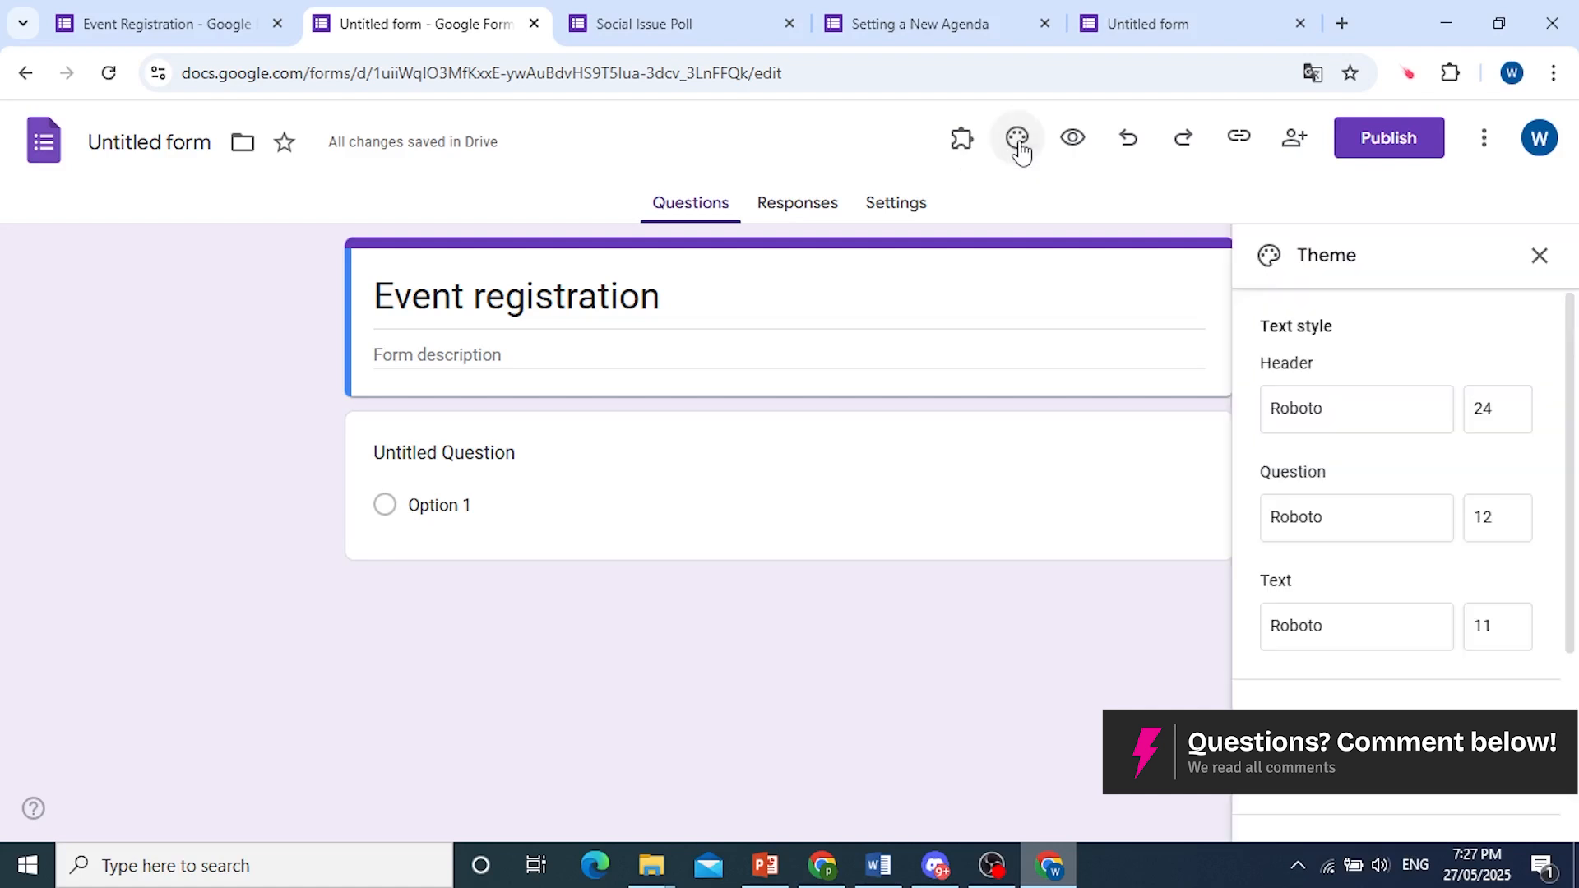
left_click(1350, 761)
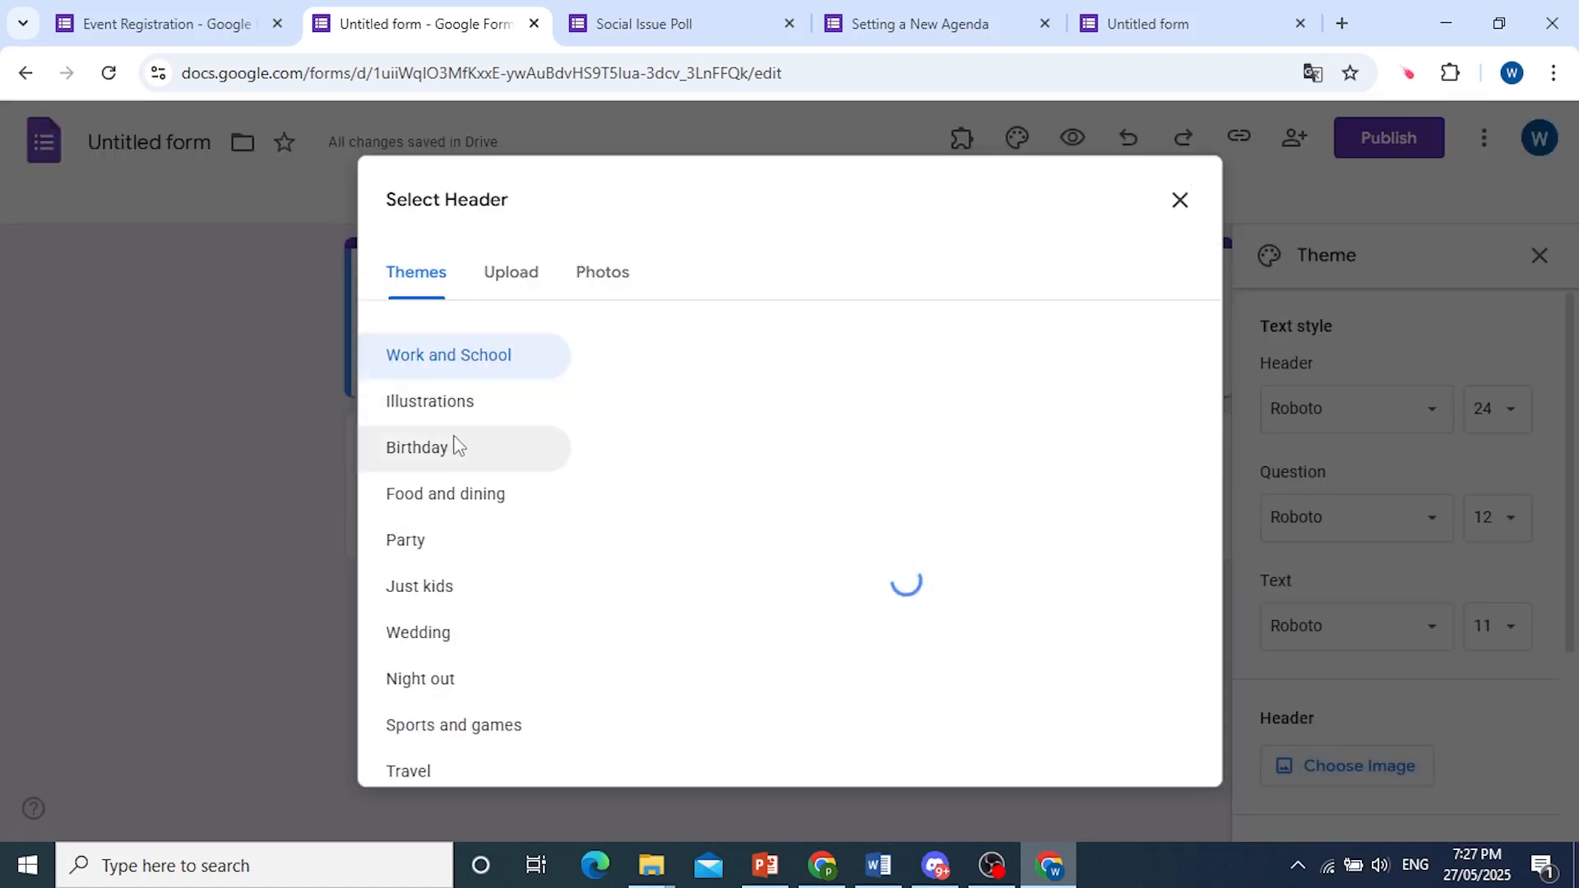
left_click(428, 546)
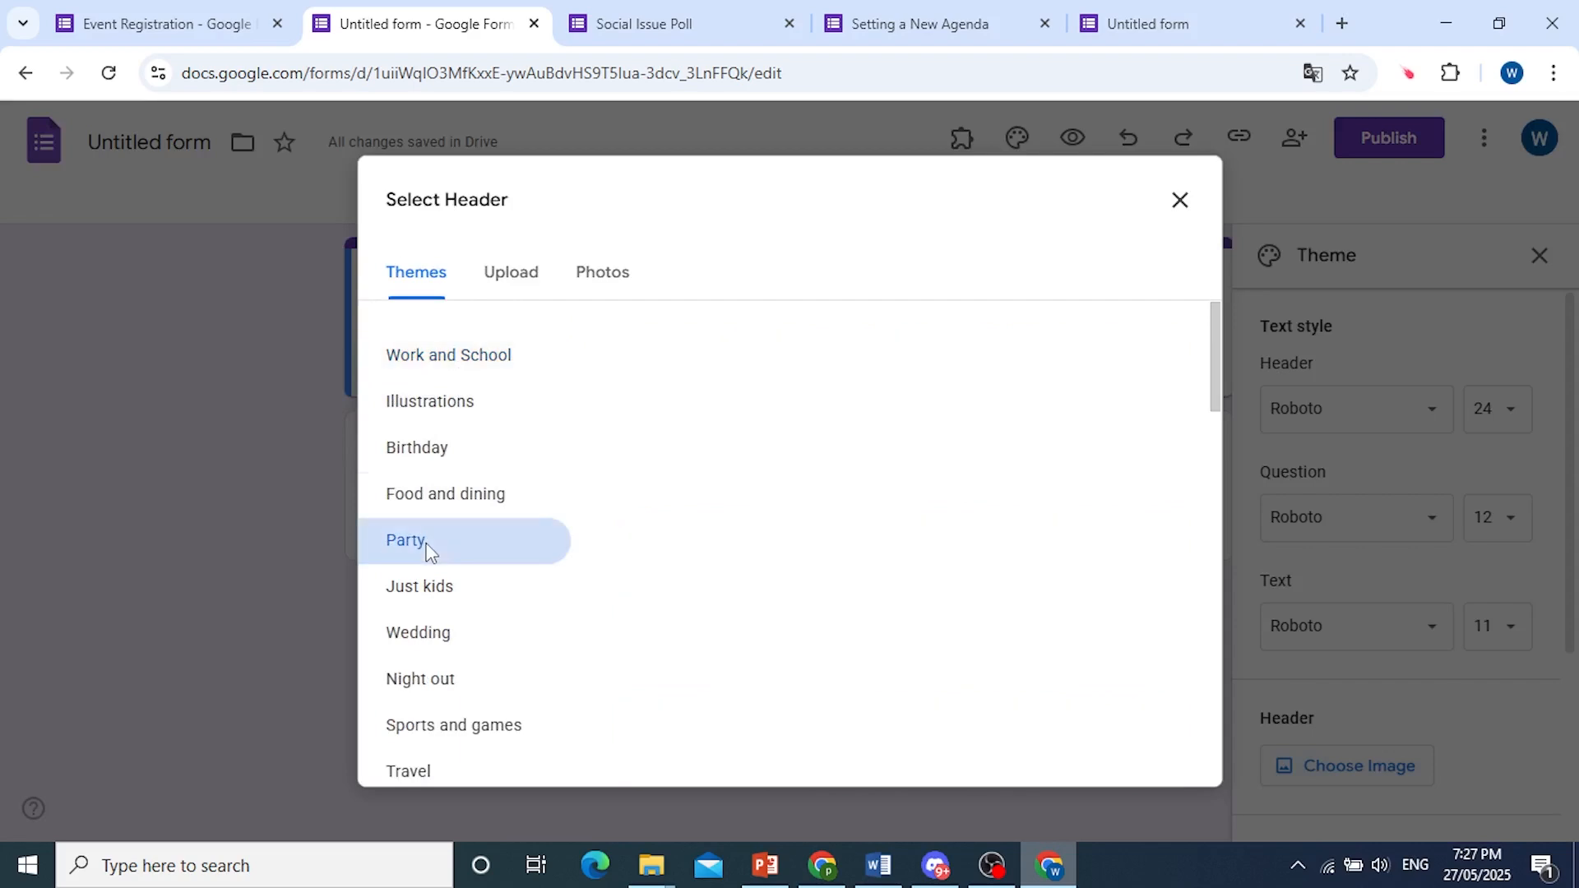
scroll(878, 414, "down", 3)
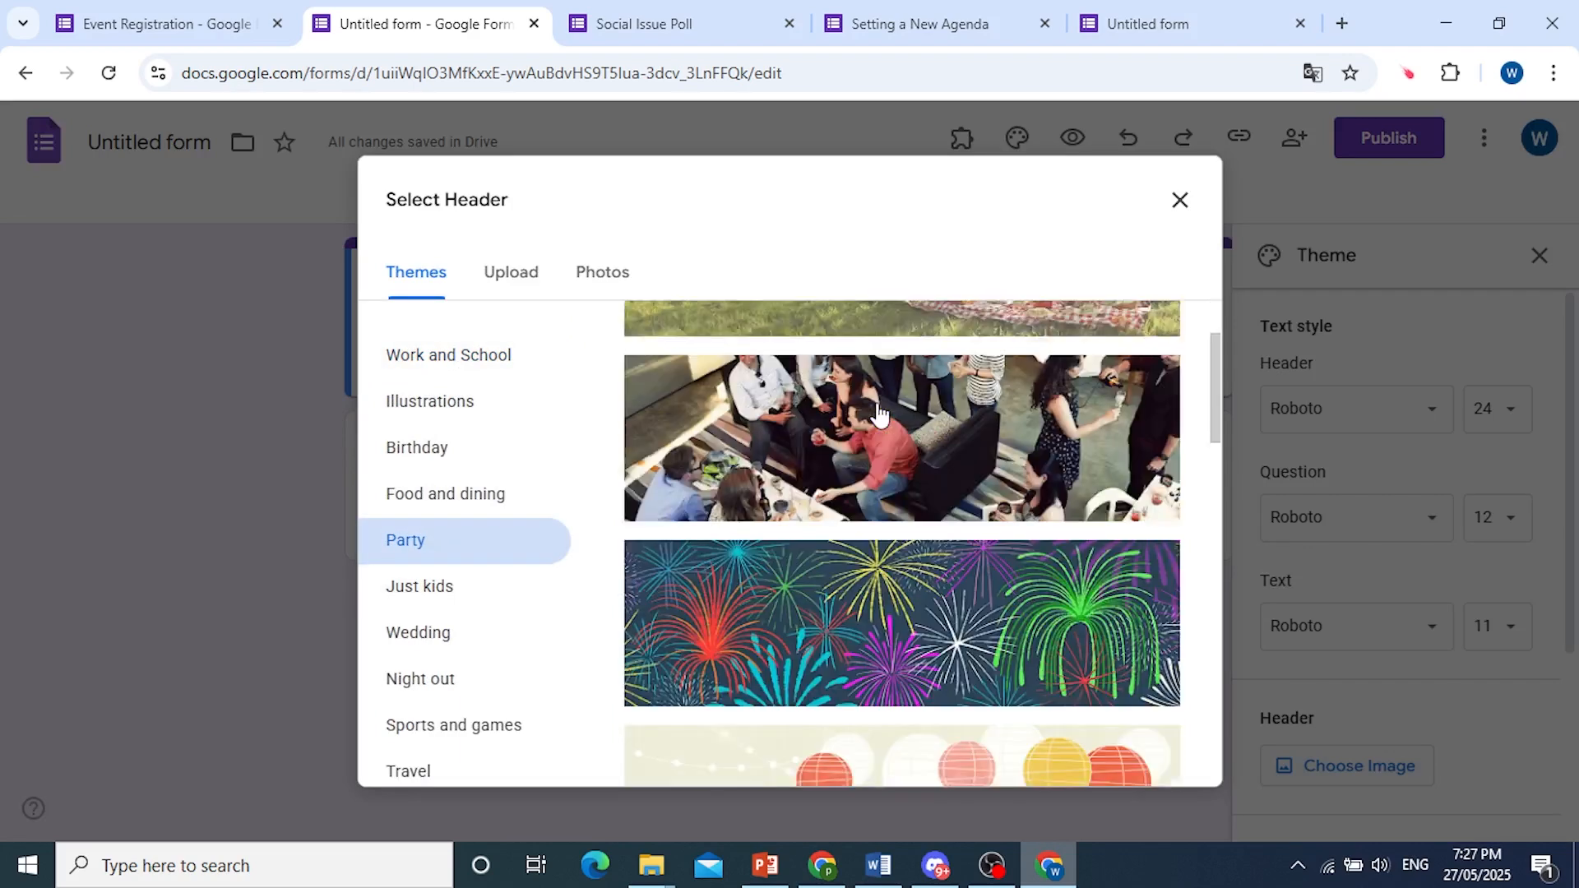
scroll(879, 414, "down", 10)
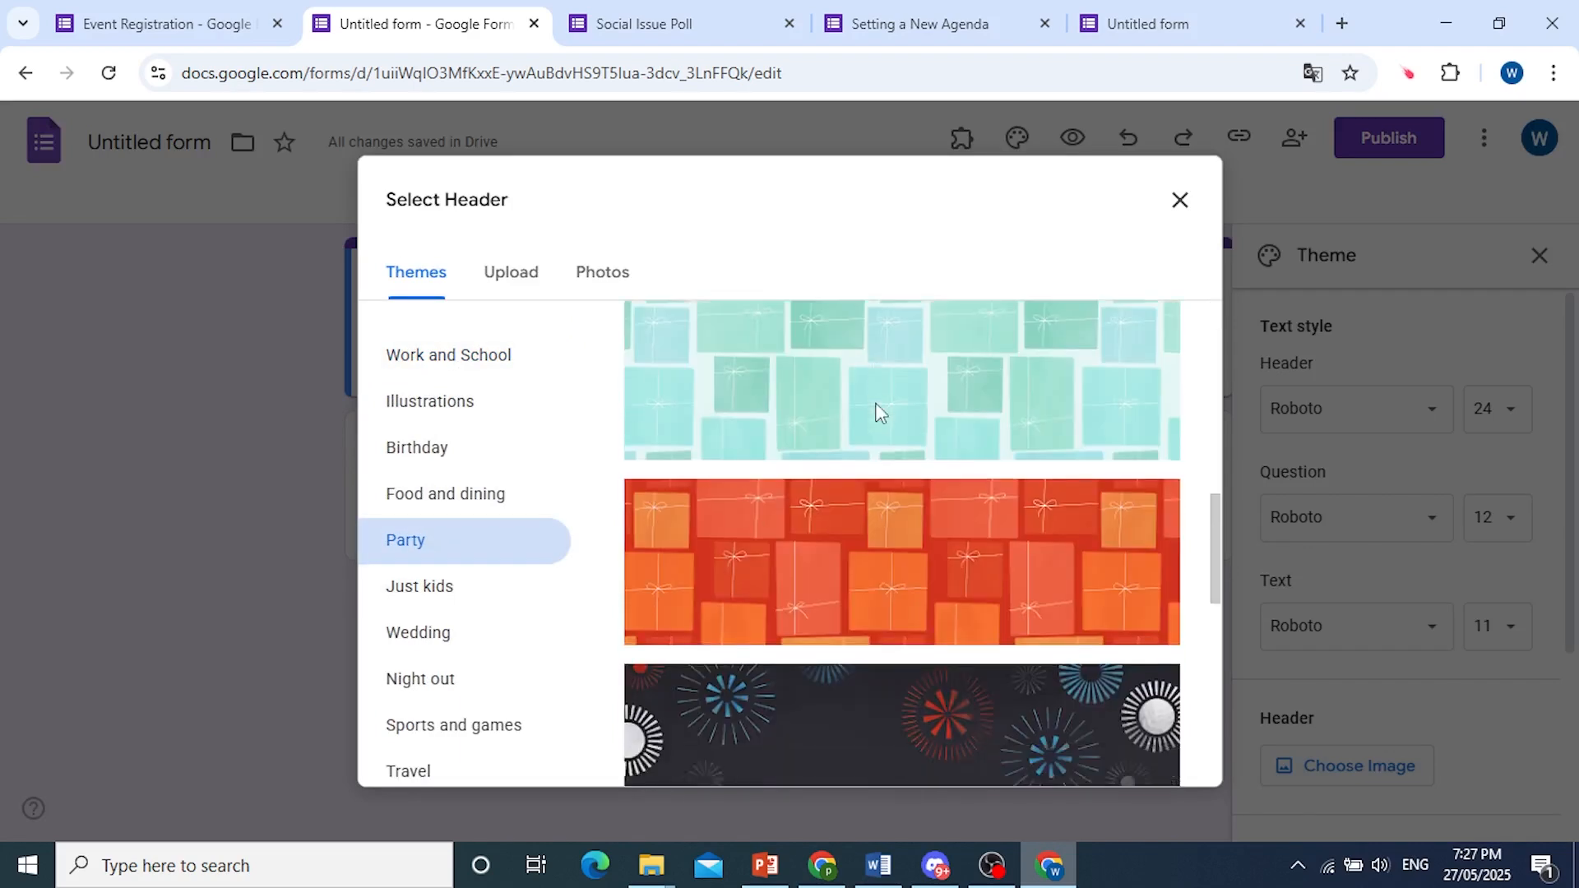
scroll(875, 415, "down", 6)
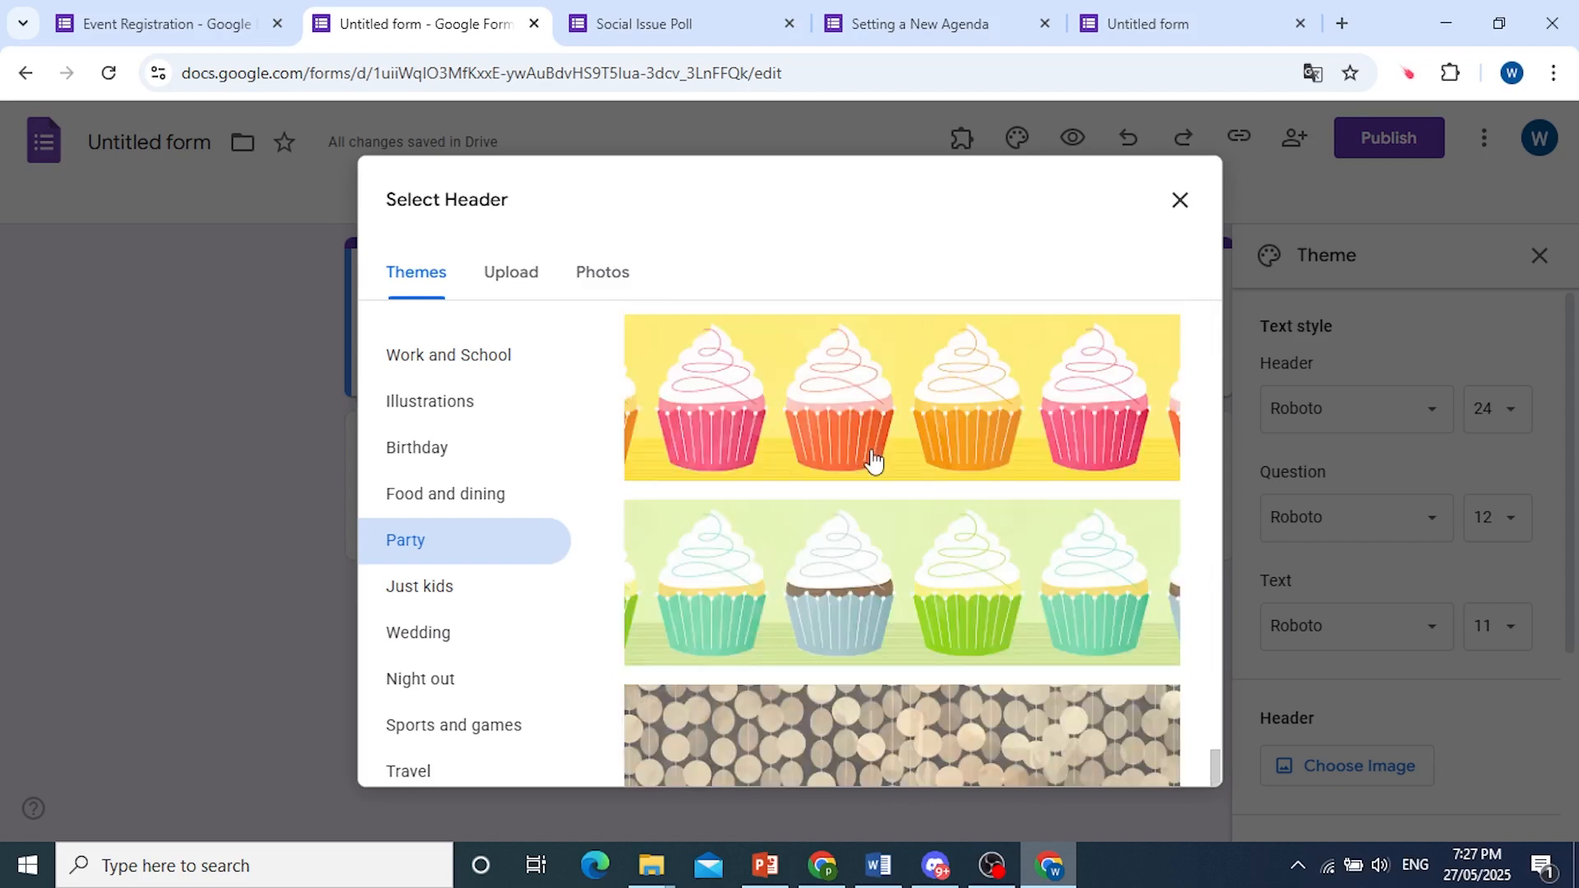
left_click(1213, 862)
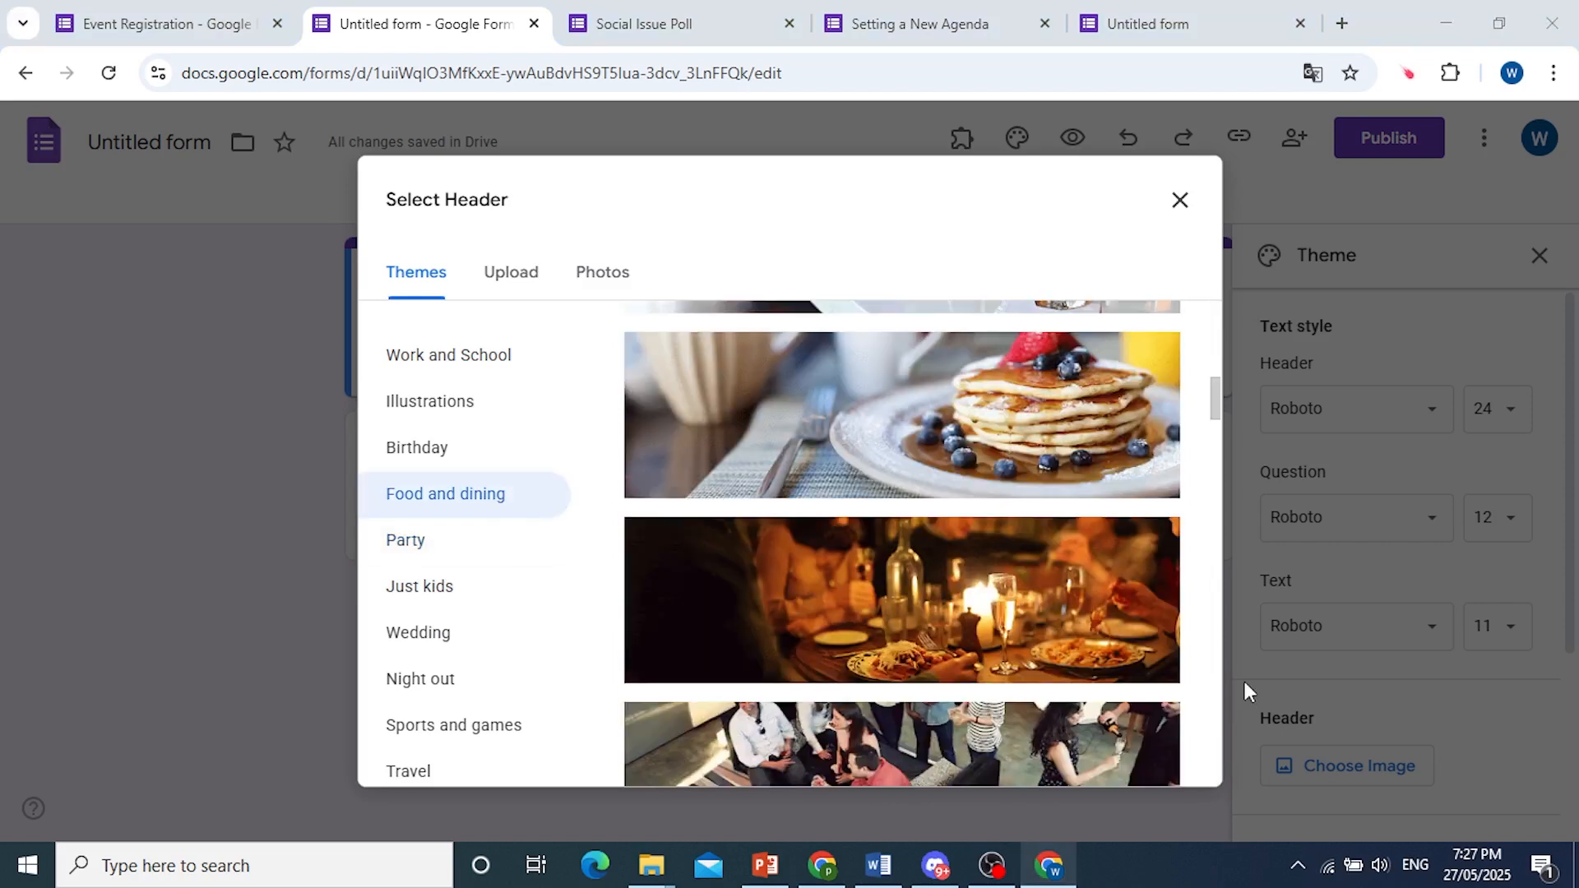
left_click(1107, 670)
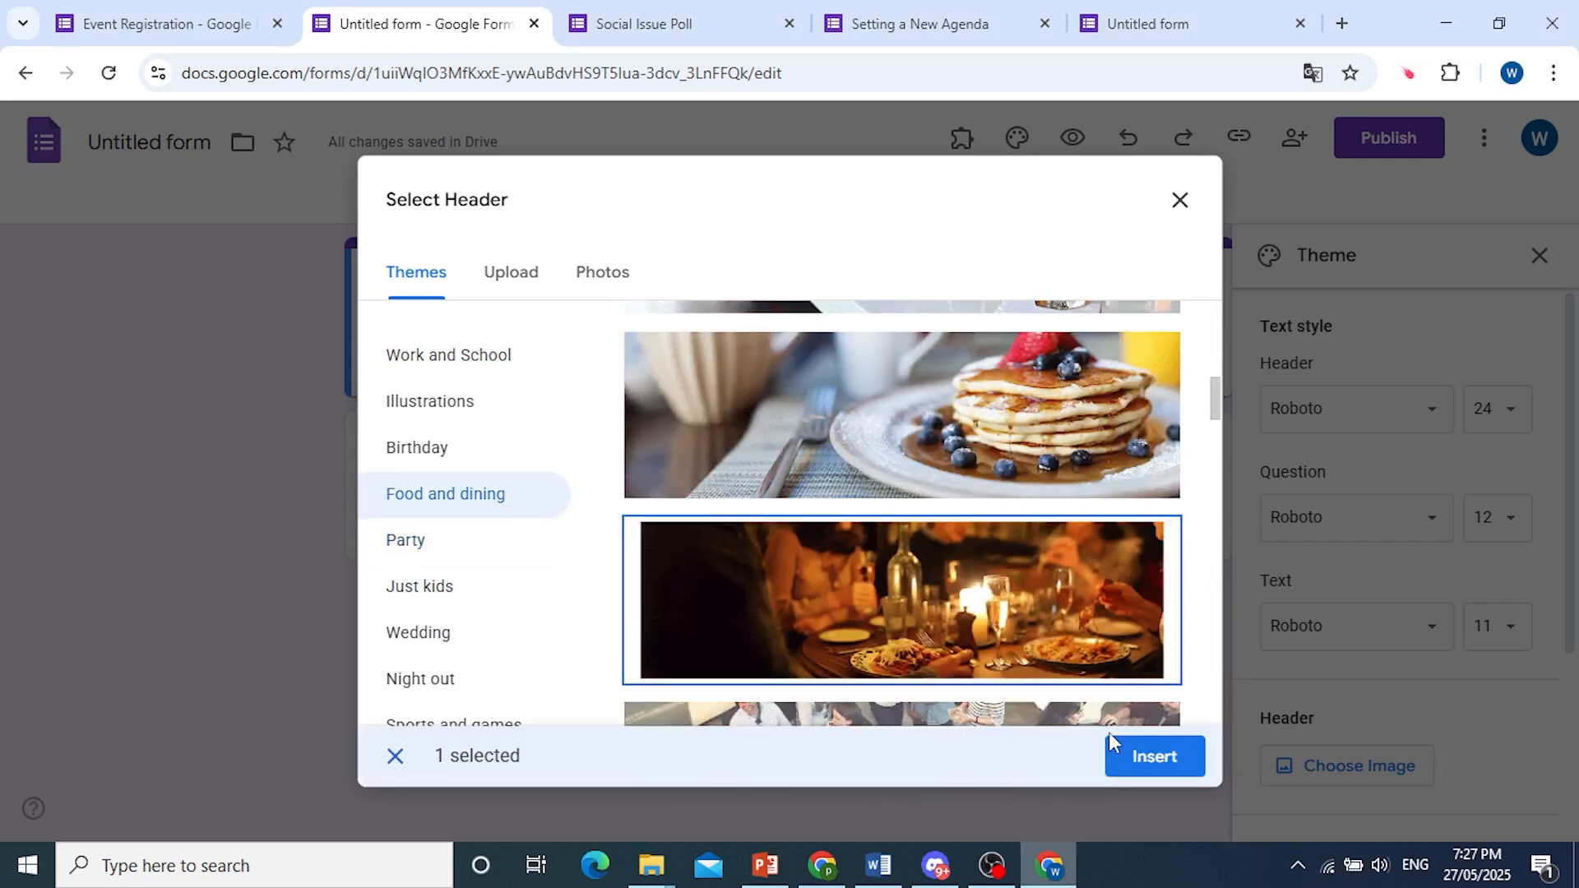
left_click(1139, 767)
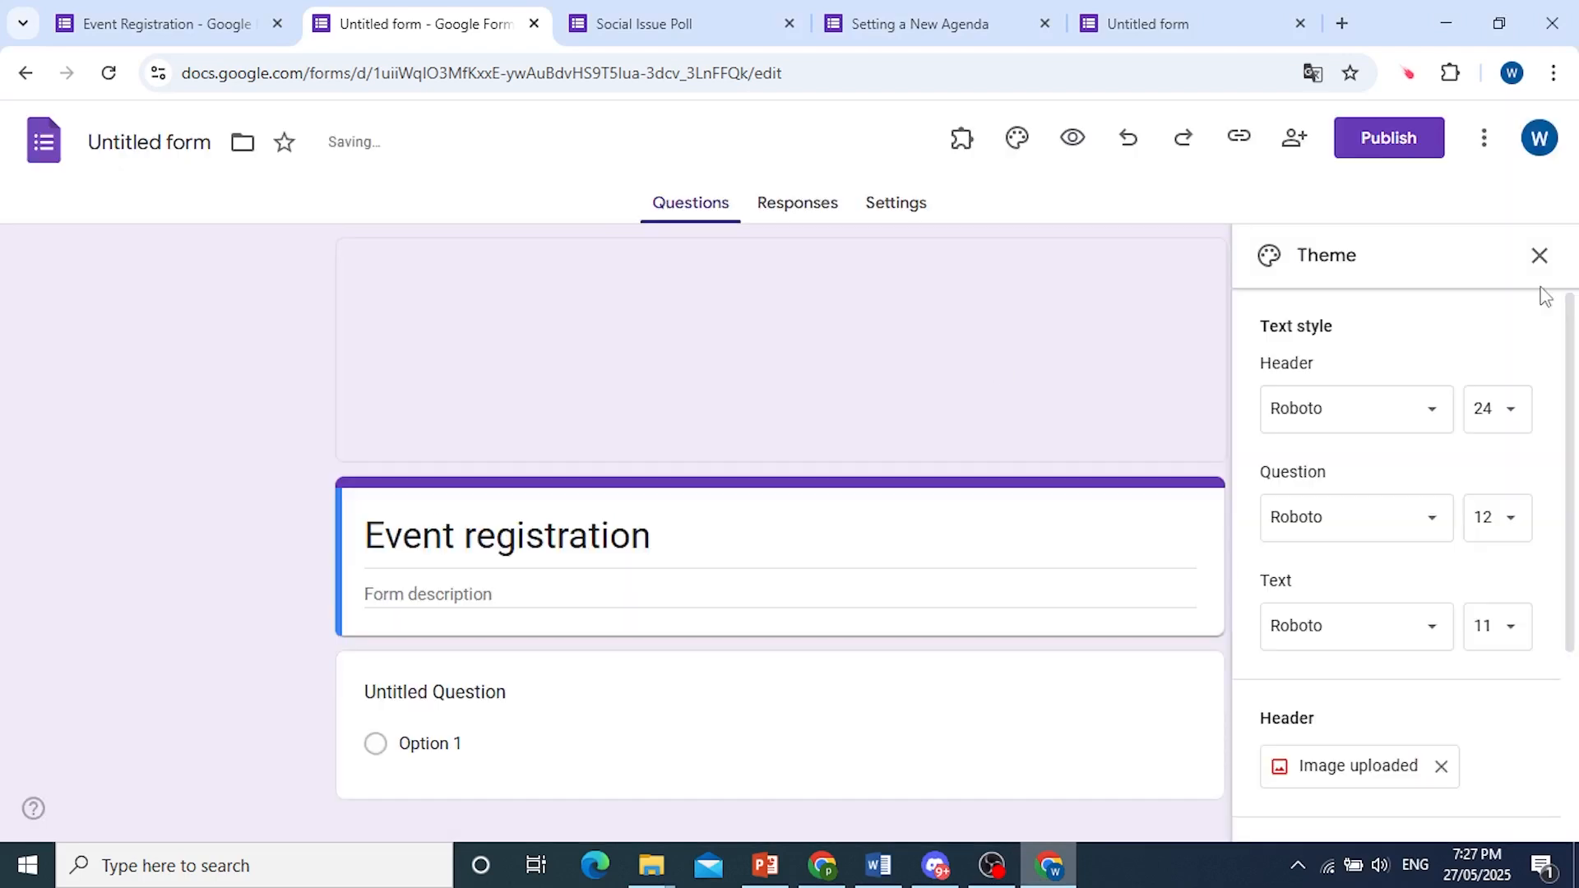
left_click(1540, 255)
scroll(666, 524, "down", 1)
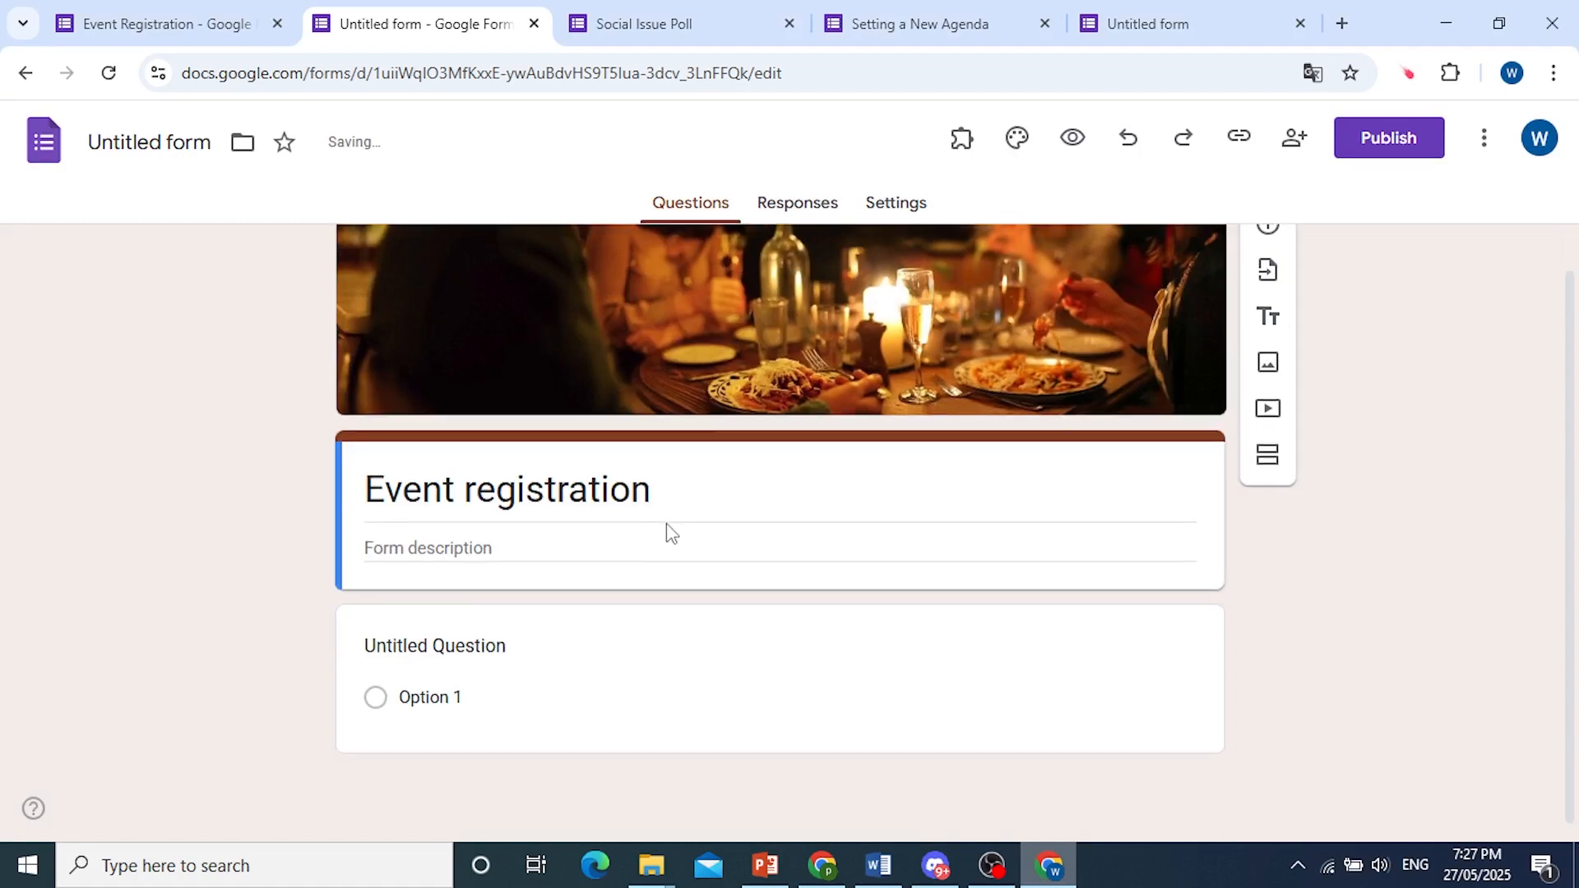
left_click(1020, 138)
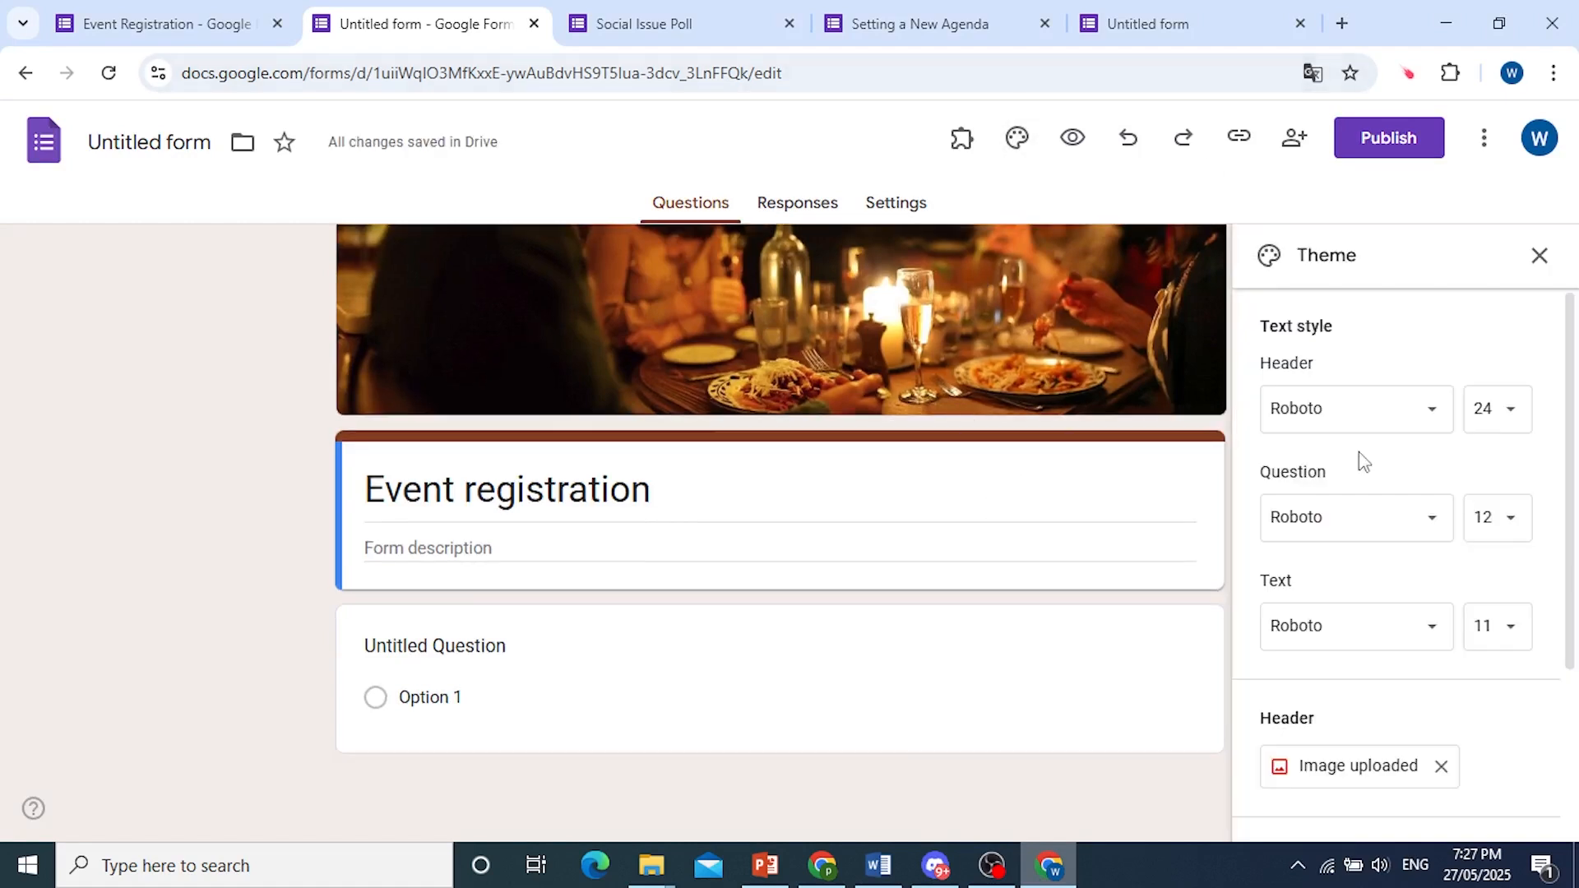
scroll(1366, 712, "down", 3)
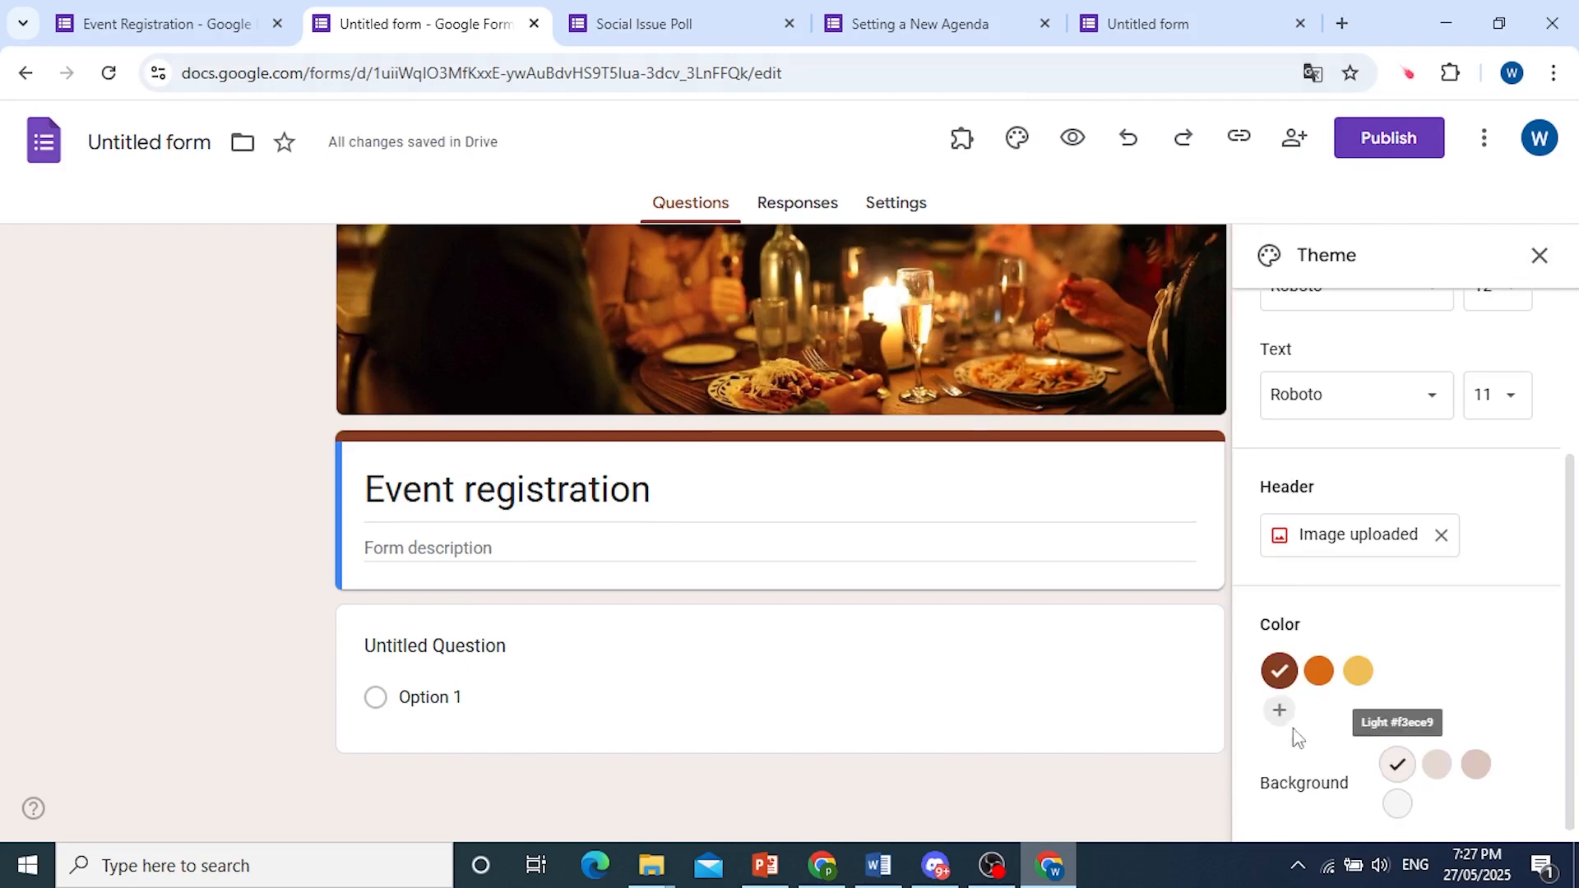
left_click(1539, 261)
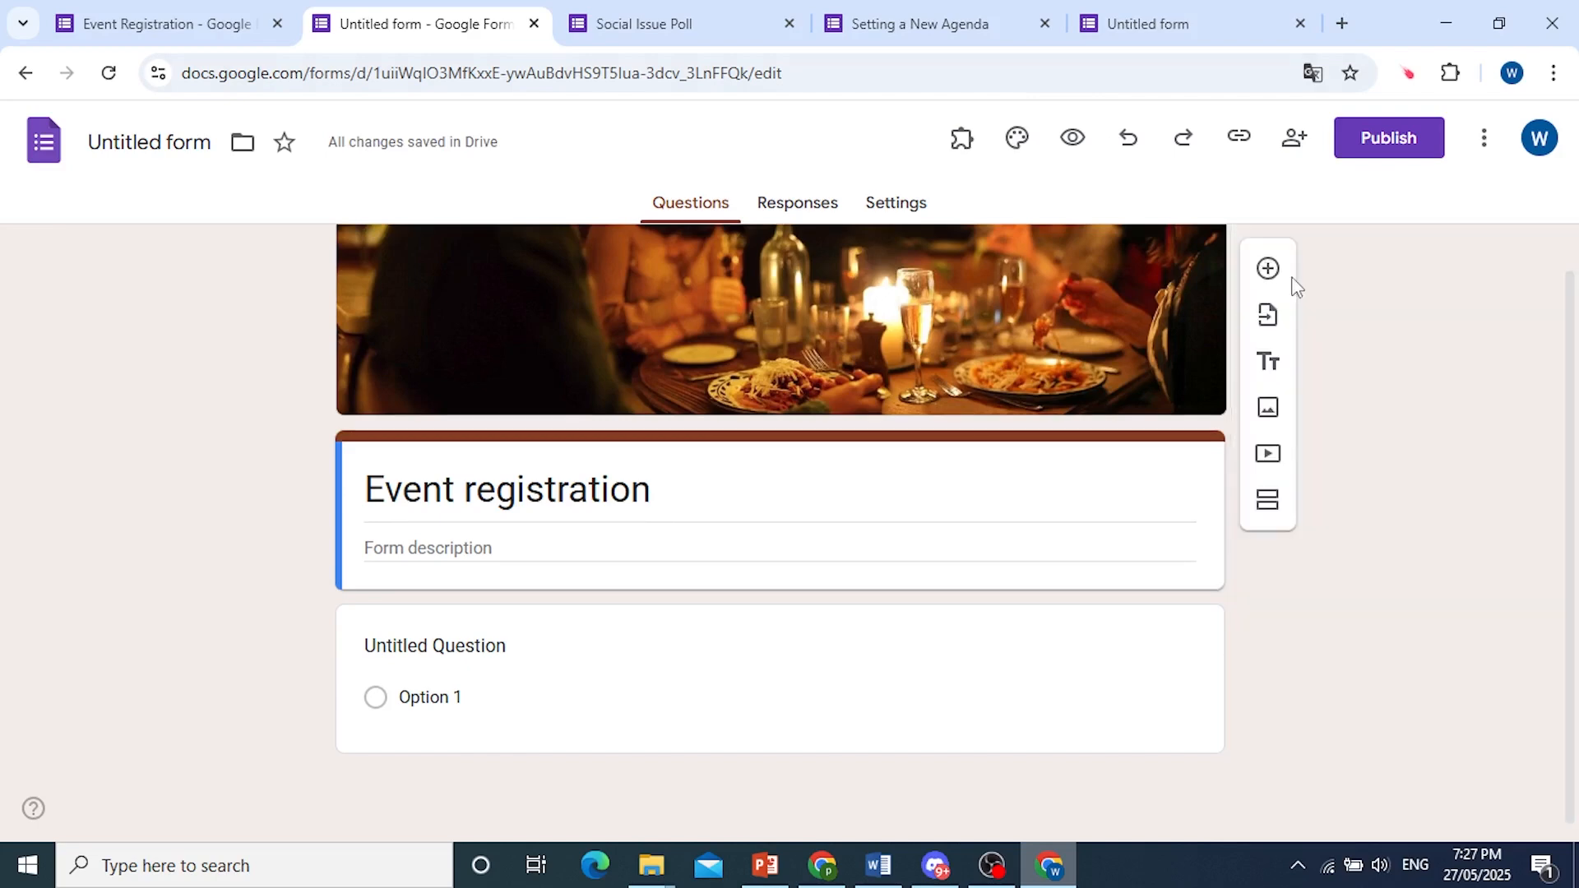
Paste the event details into the form description: timing January 4th-6th, 2016, the event address, and the contact phone and e-mail.
left_click(460, 560)
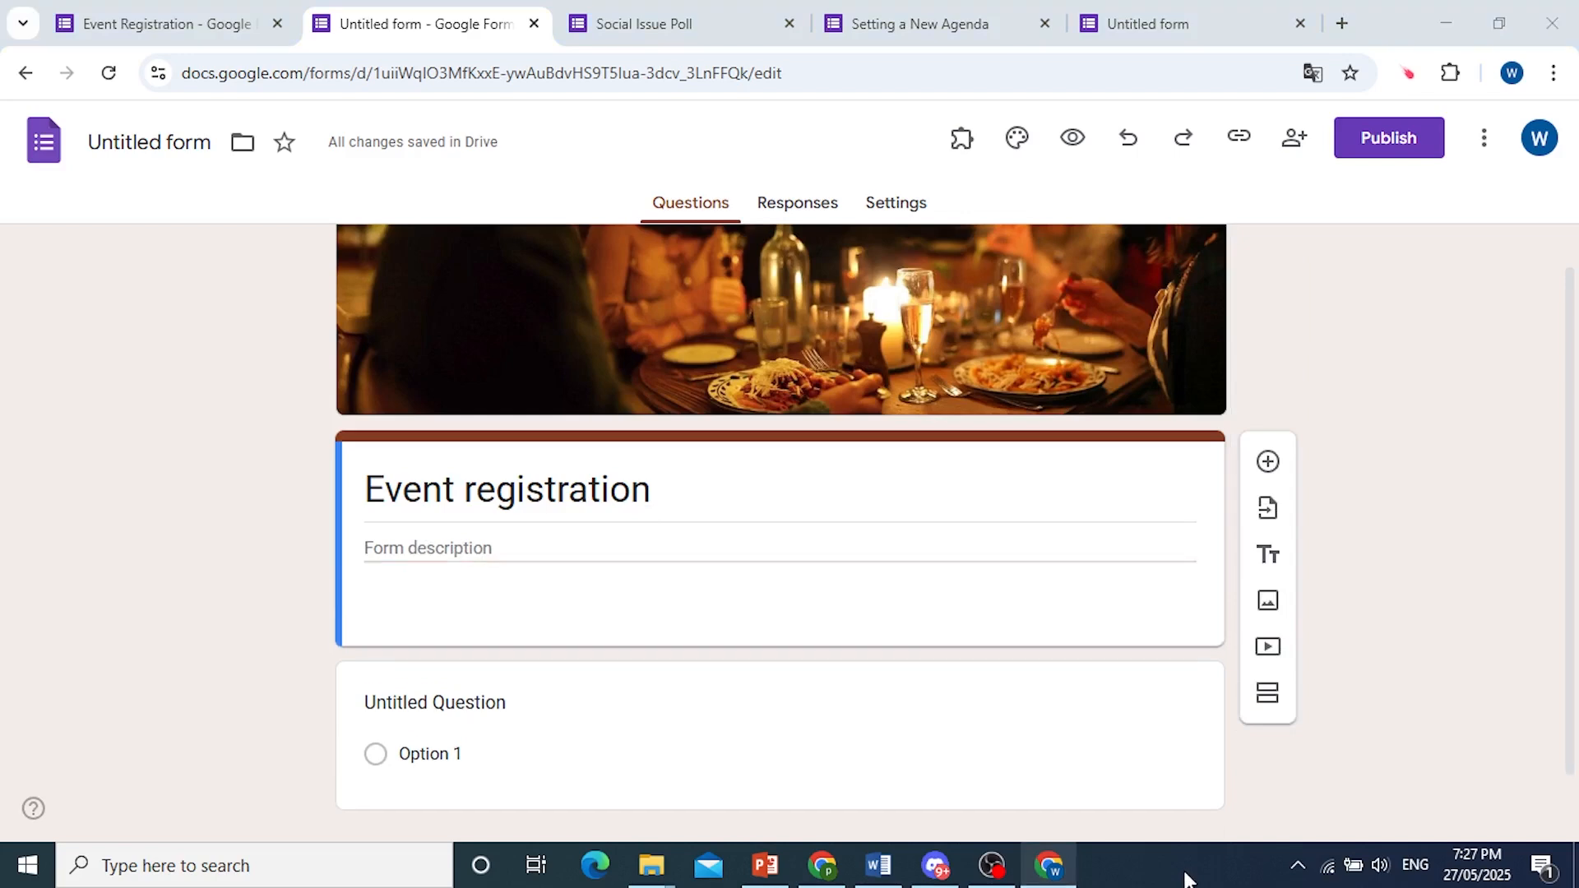
key("ctrl+v")
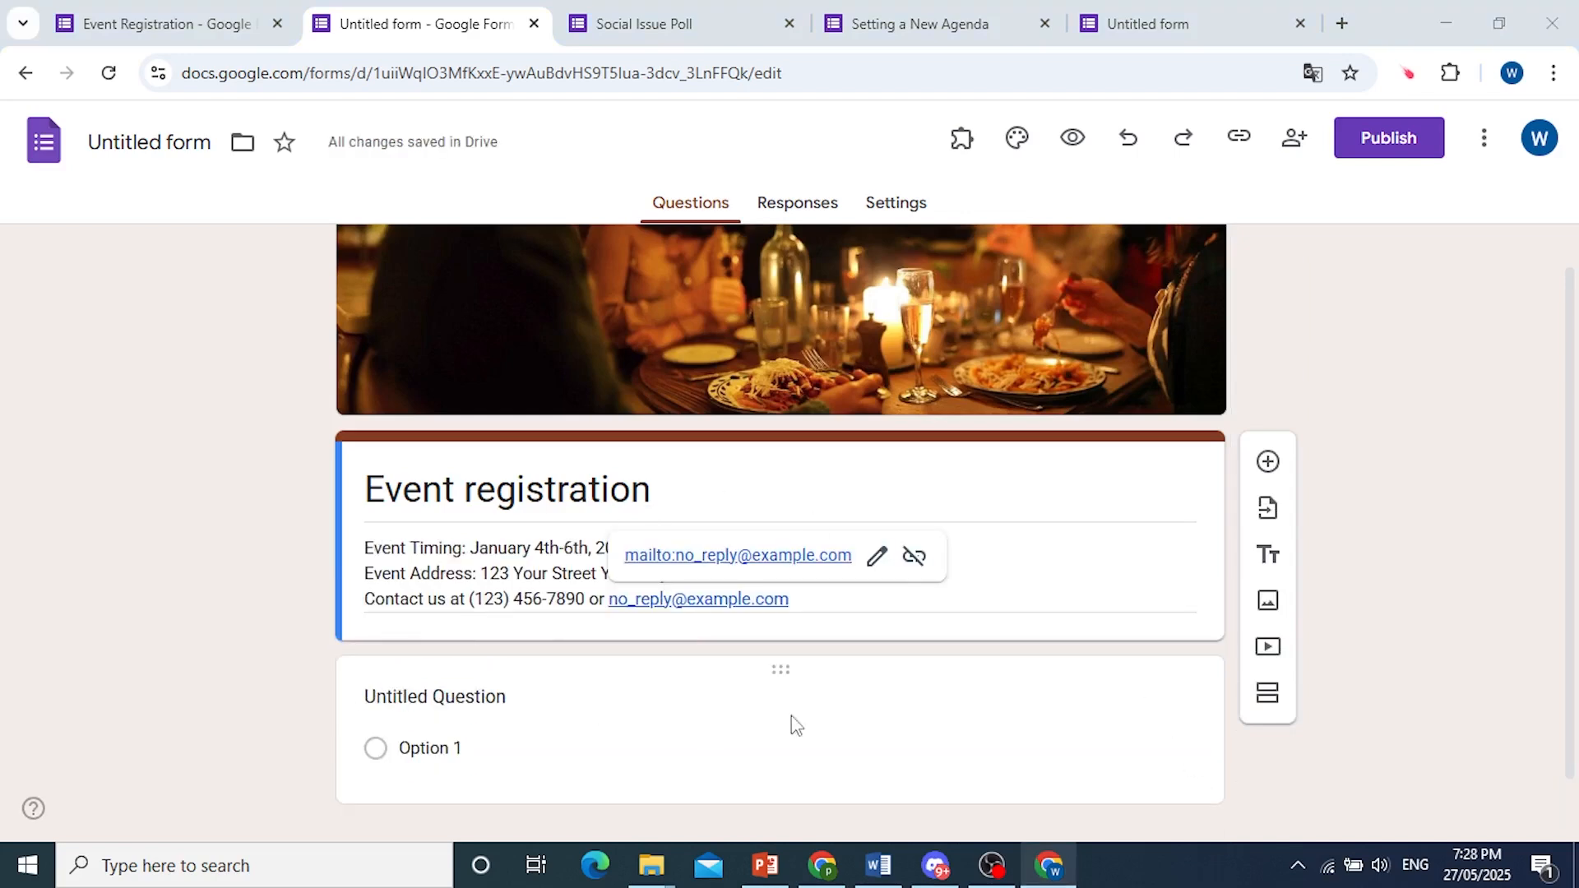
left_click(420, 543)
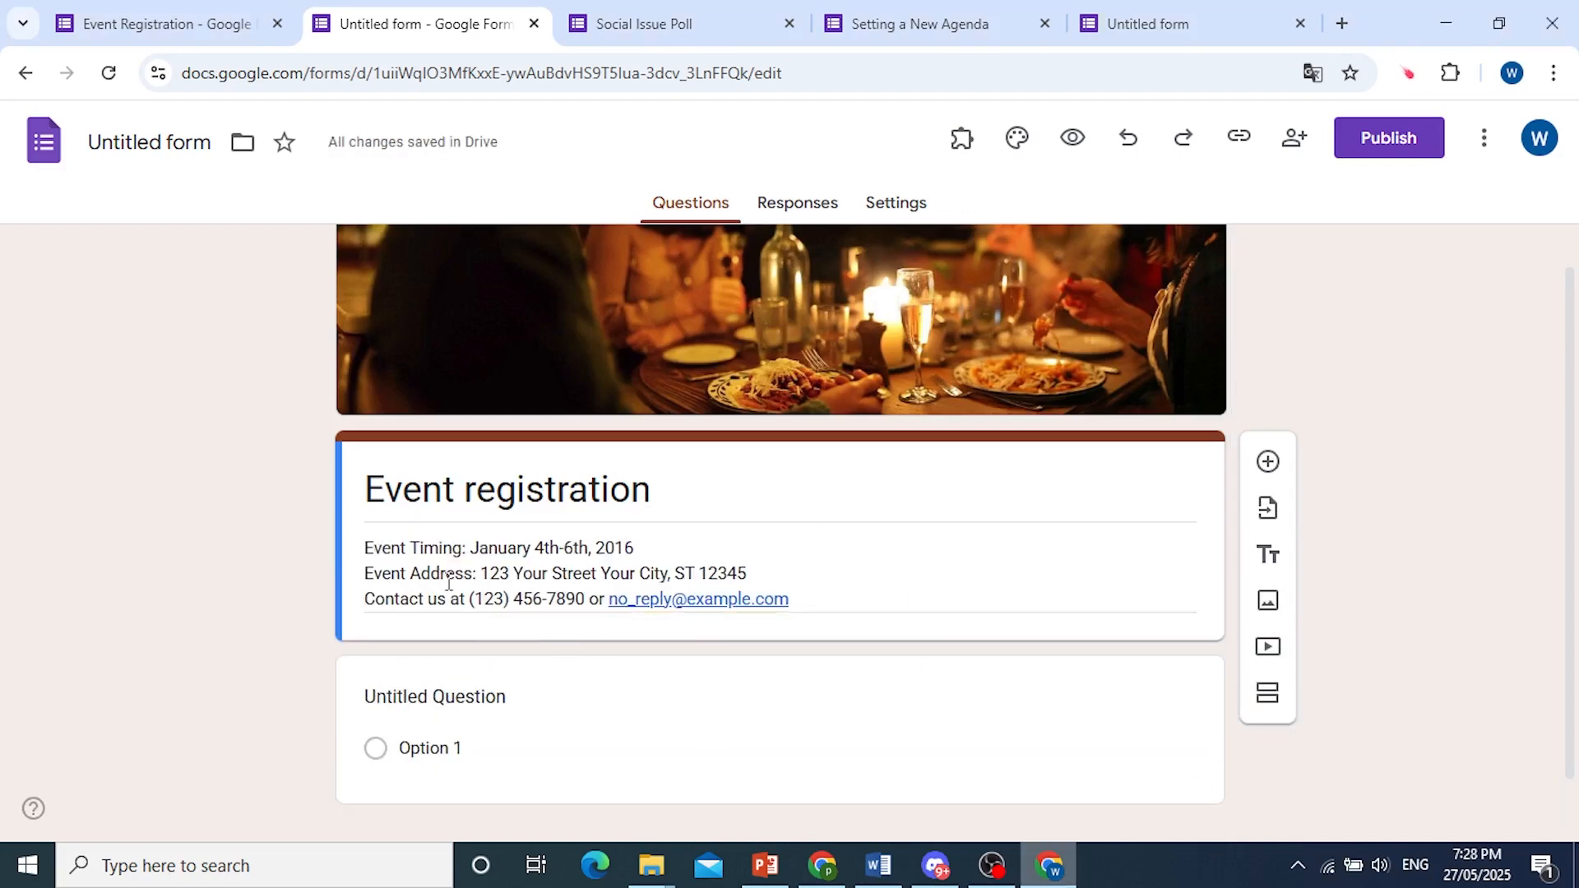
Turn the untitled question into a required short answer question titled "Name".
scroll(510, 575, "down", 1)
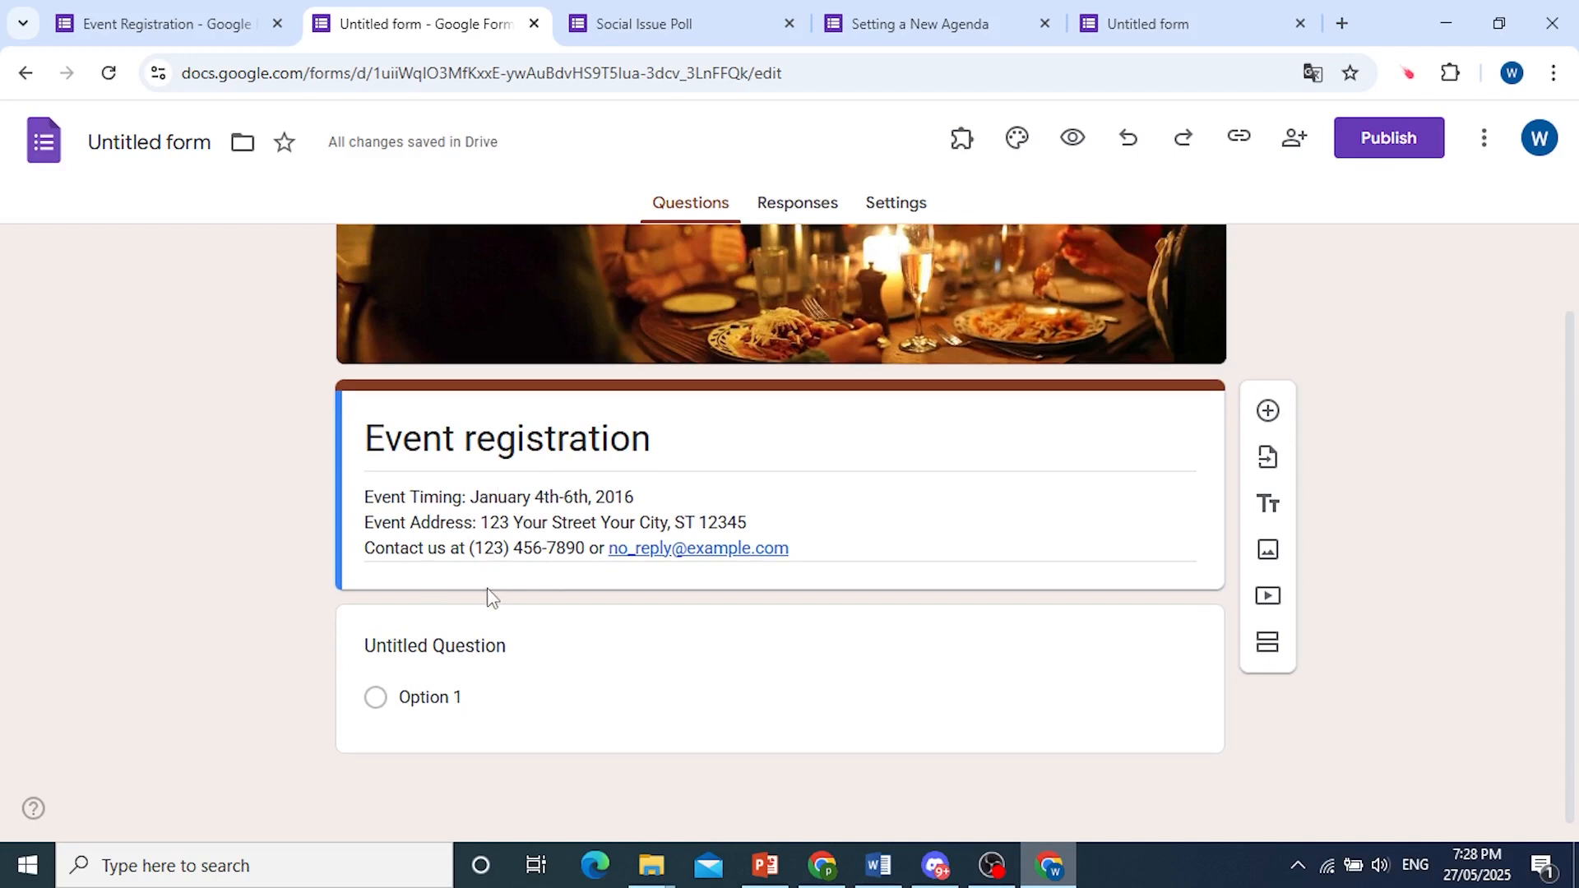
left_click(414, 658)
type("nAM")
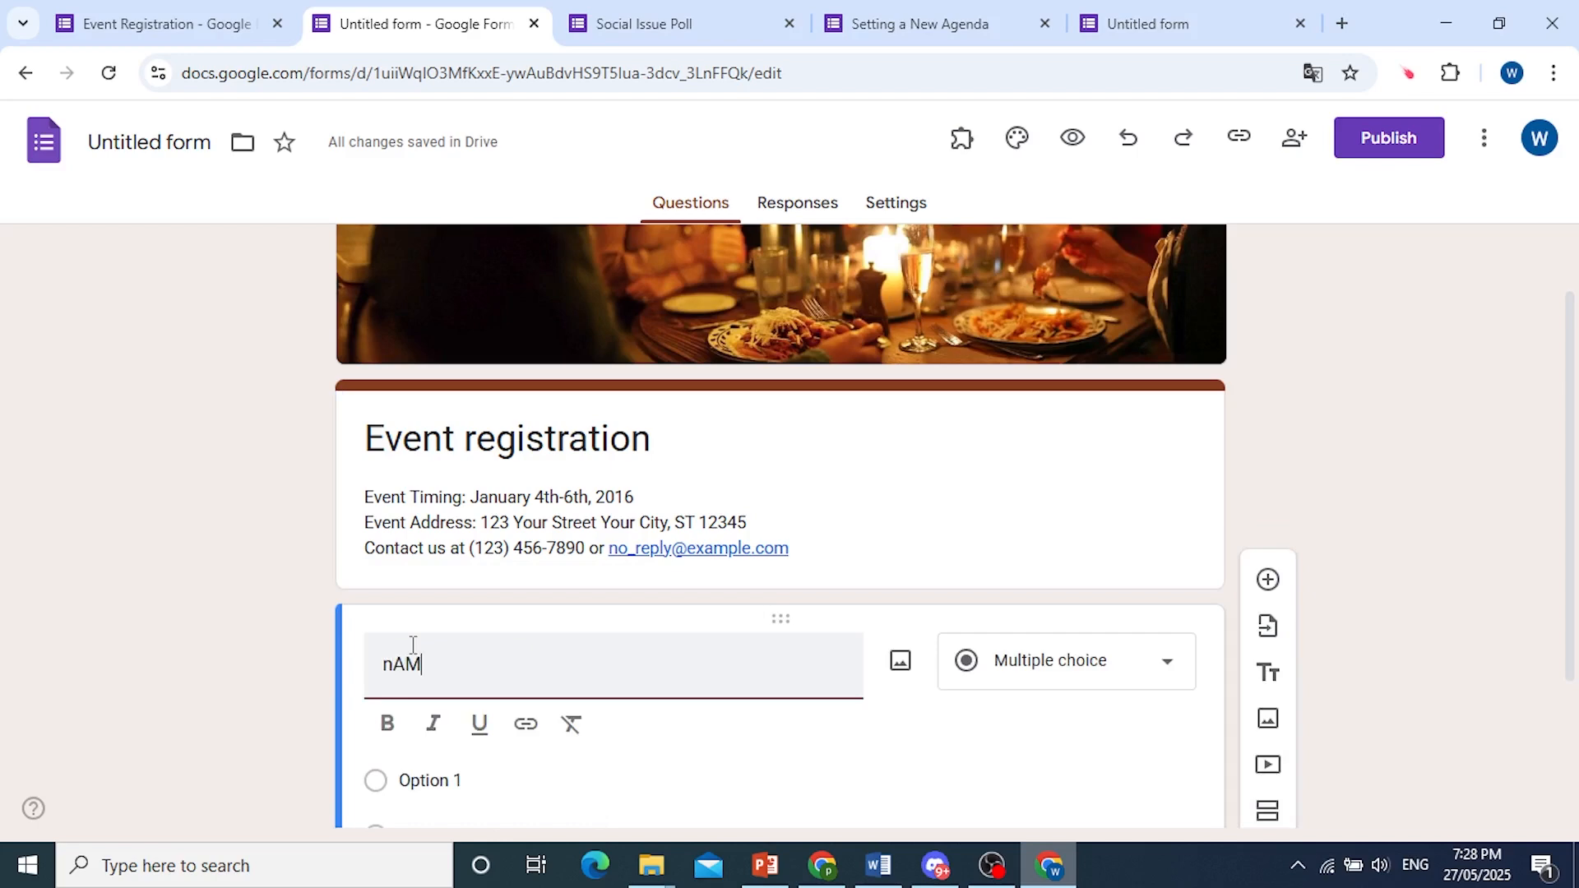
key("BackSpace")
key("BackSpace")
type("Name")
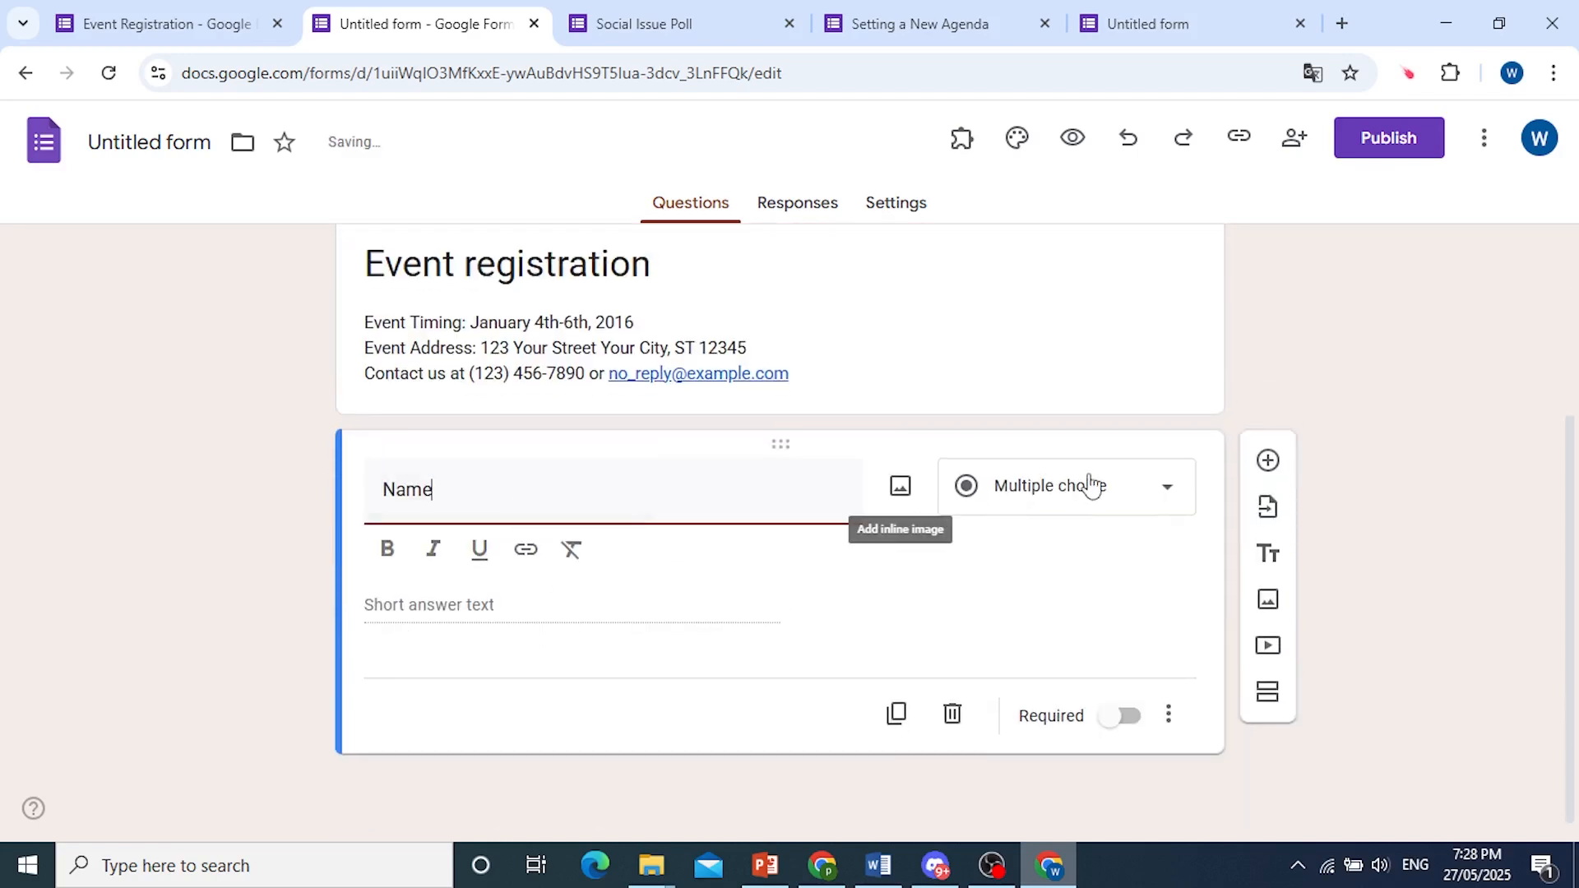
left_click(1094, 486)
left_click(1058, 171)
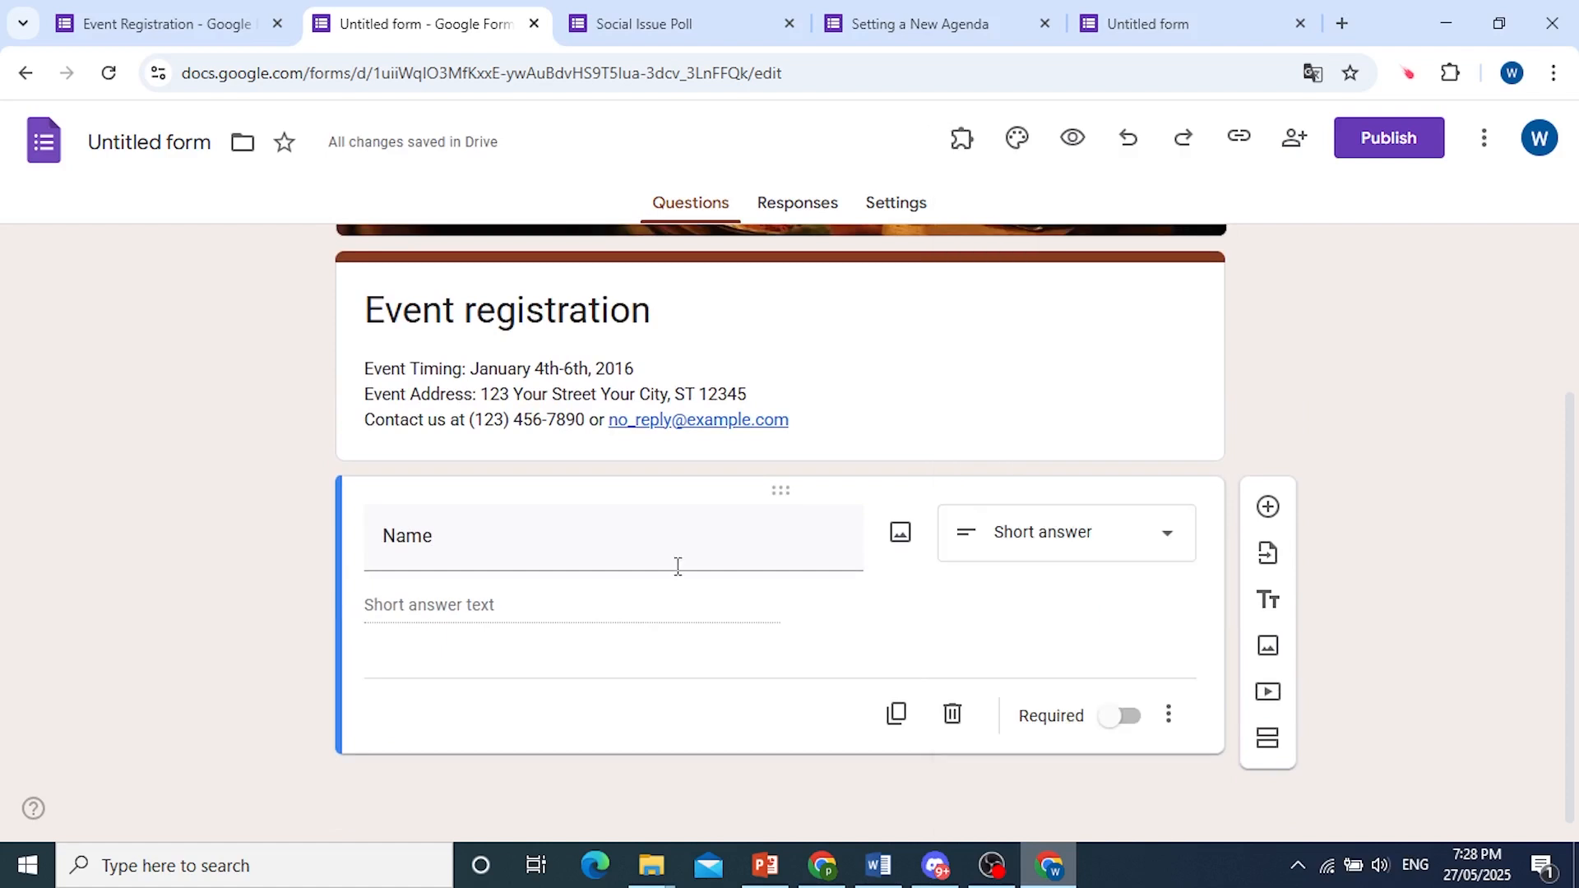
left_click(1126, 719)
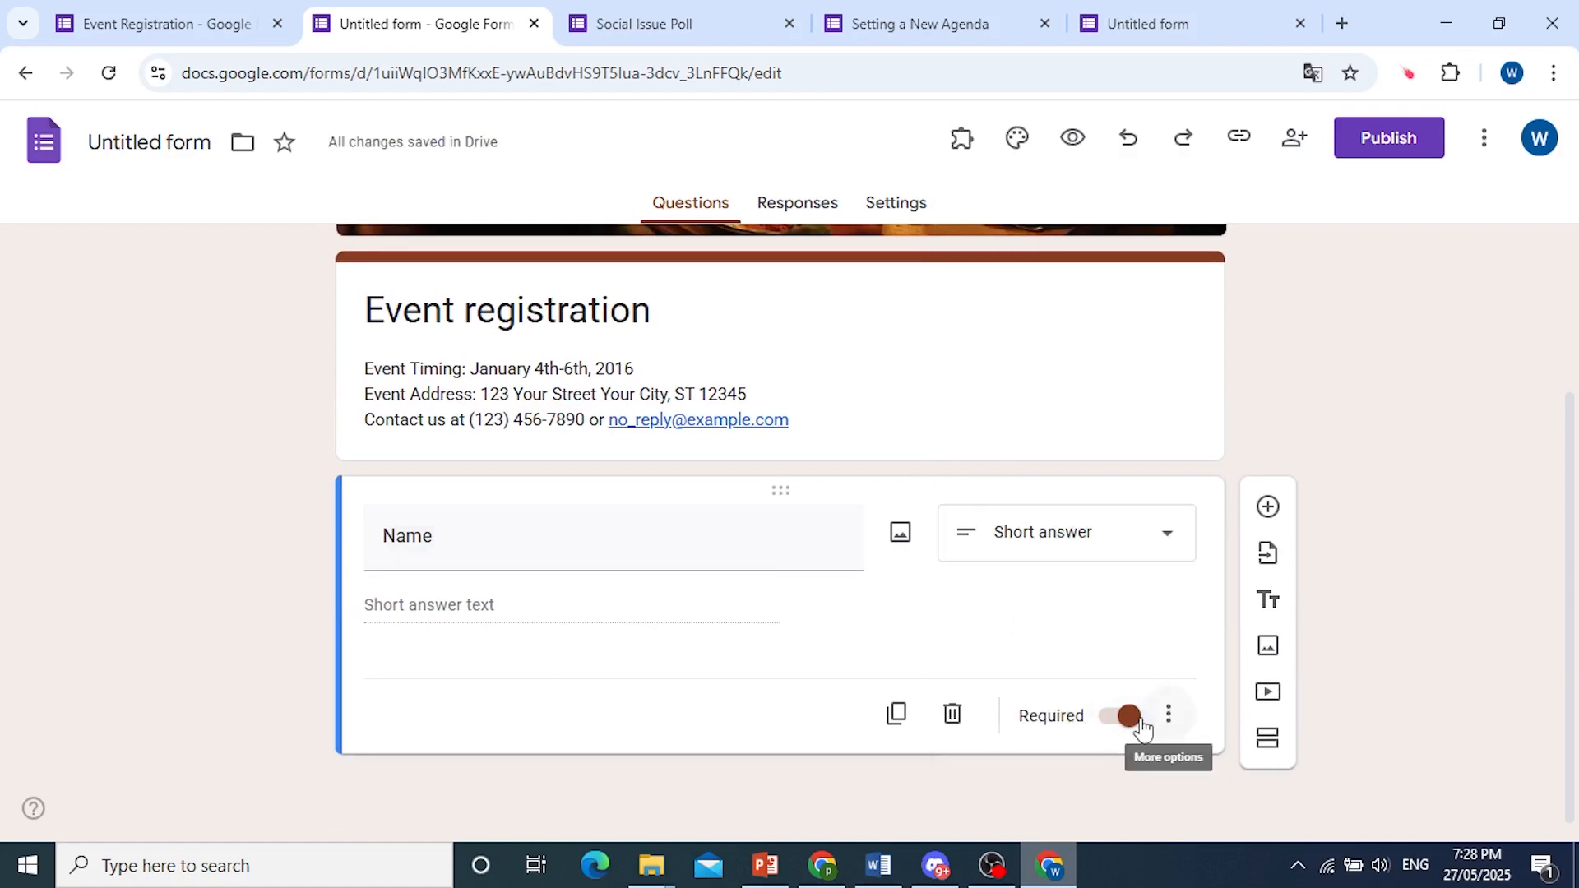
Add a required short answer question titled "Email" below the Name question.
left_click(1270, 508)
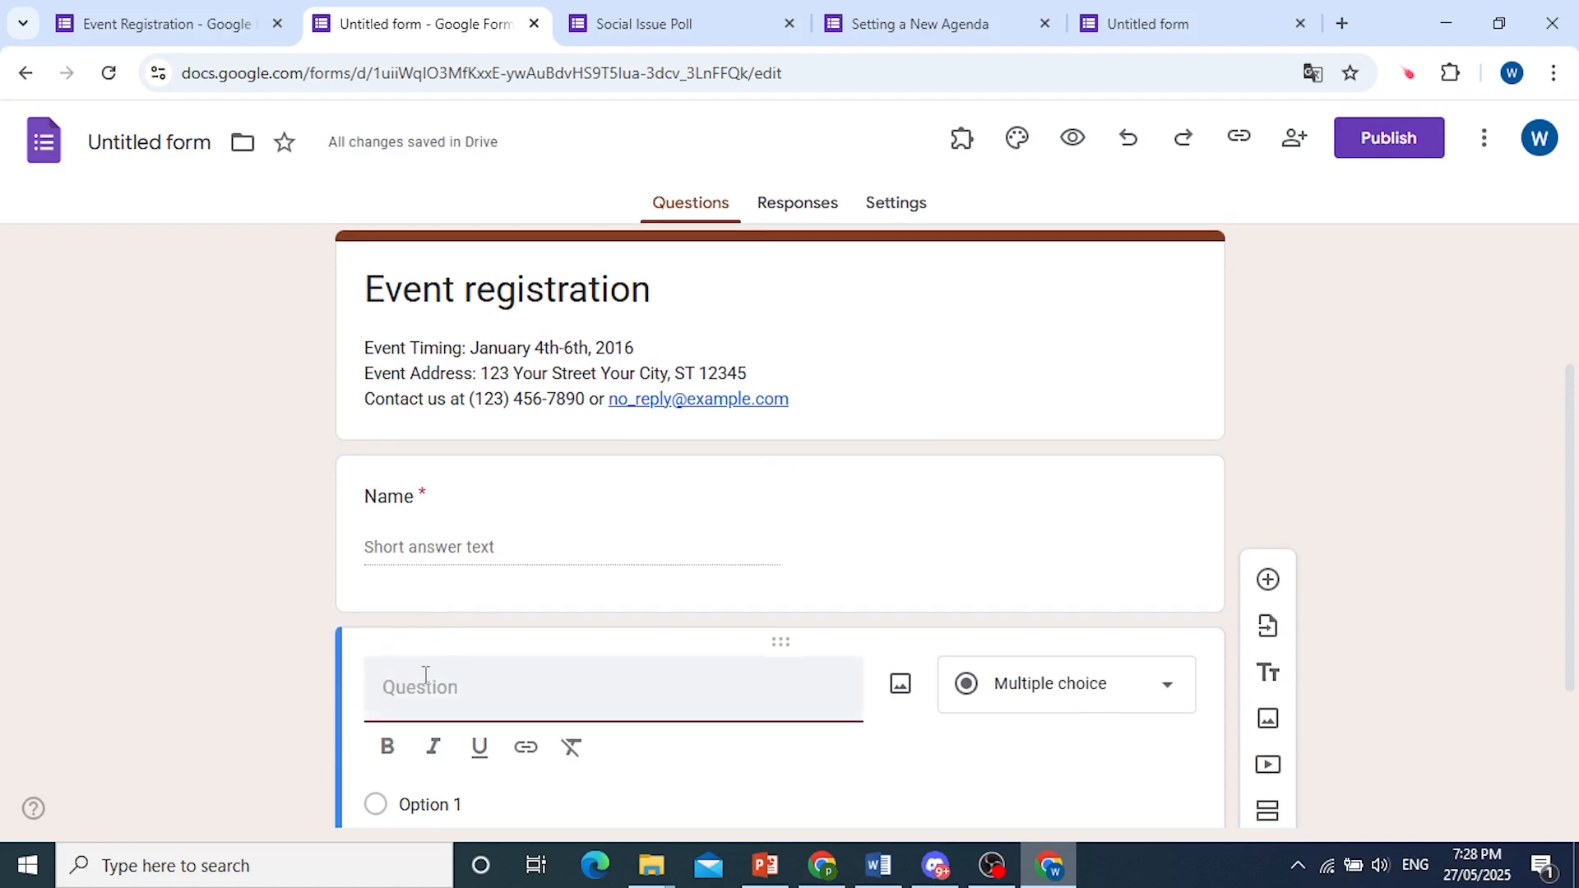
type("Email")
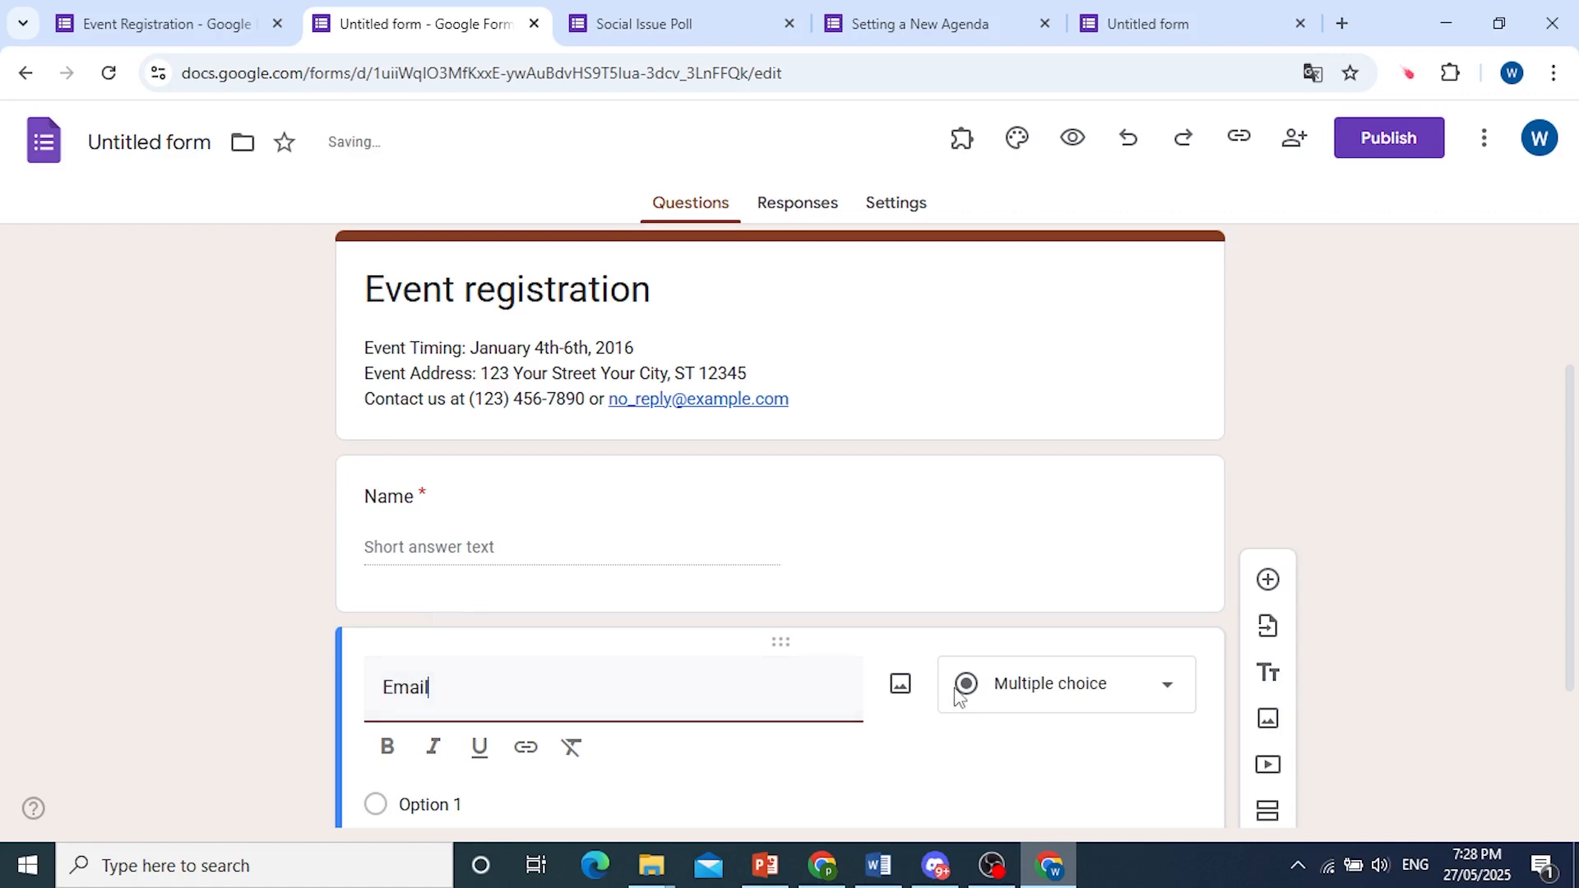
left_click(1022, 694)
left_click(1060, 181)
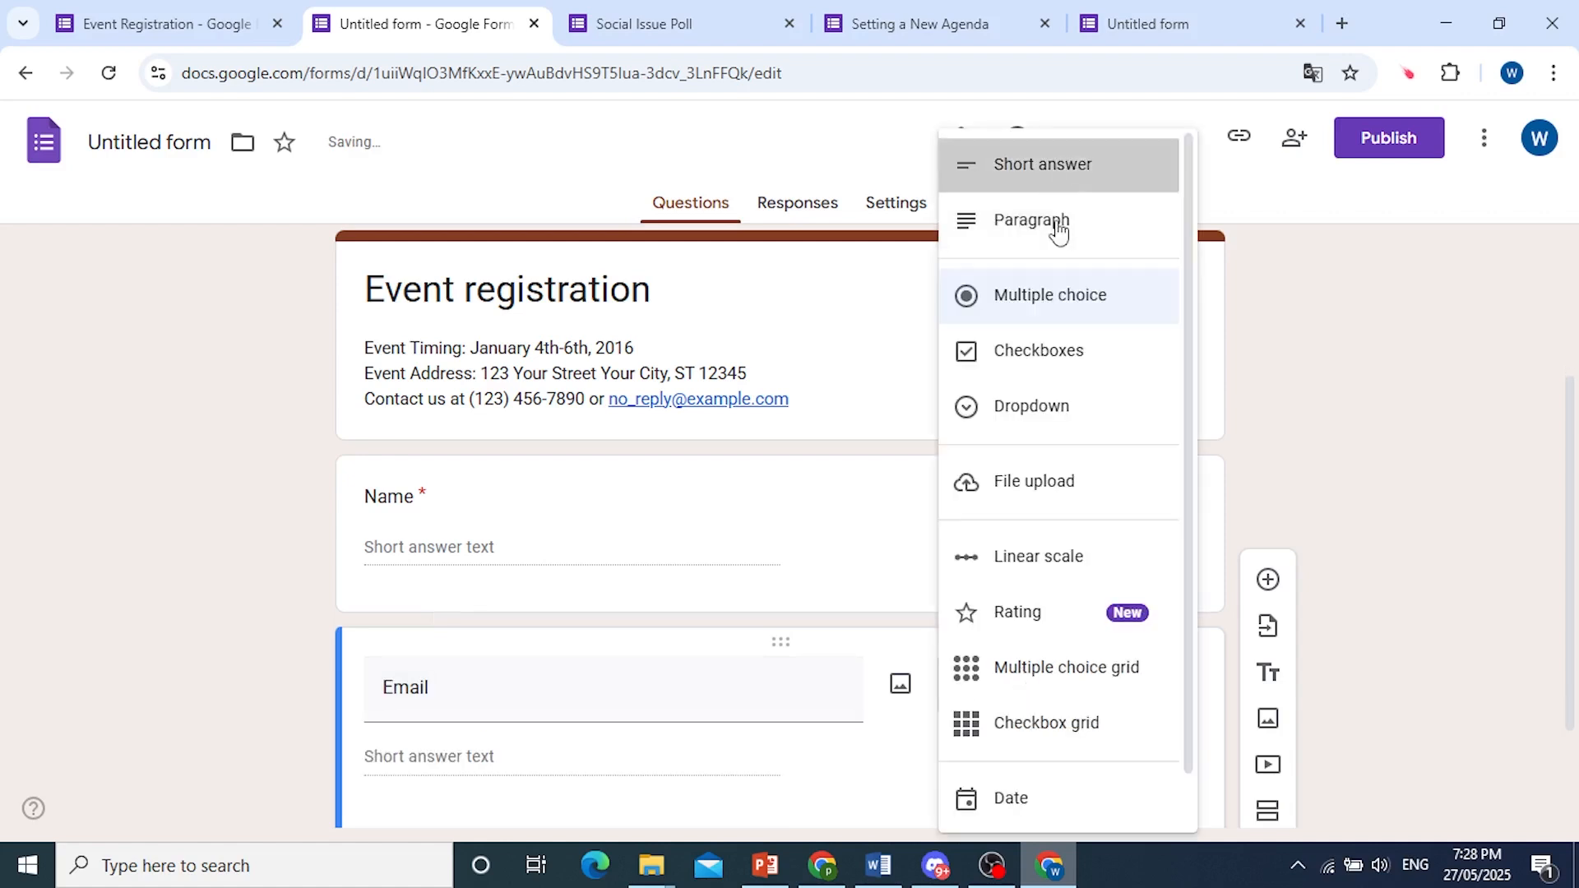
left_click(1120, 714)
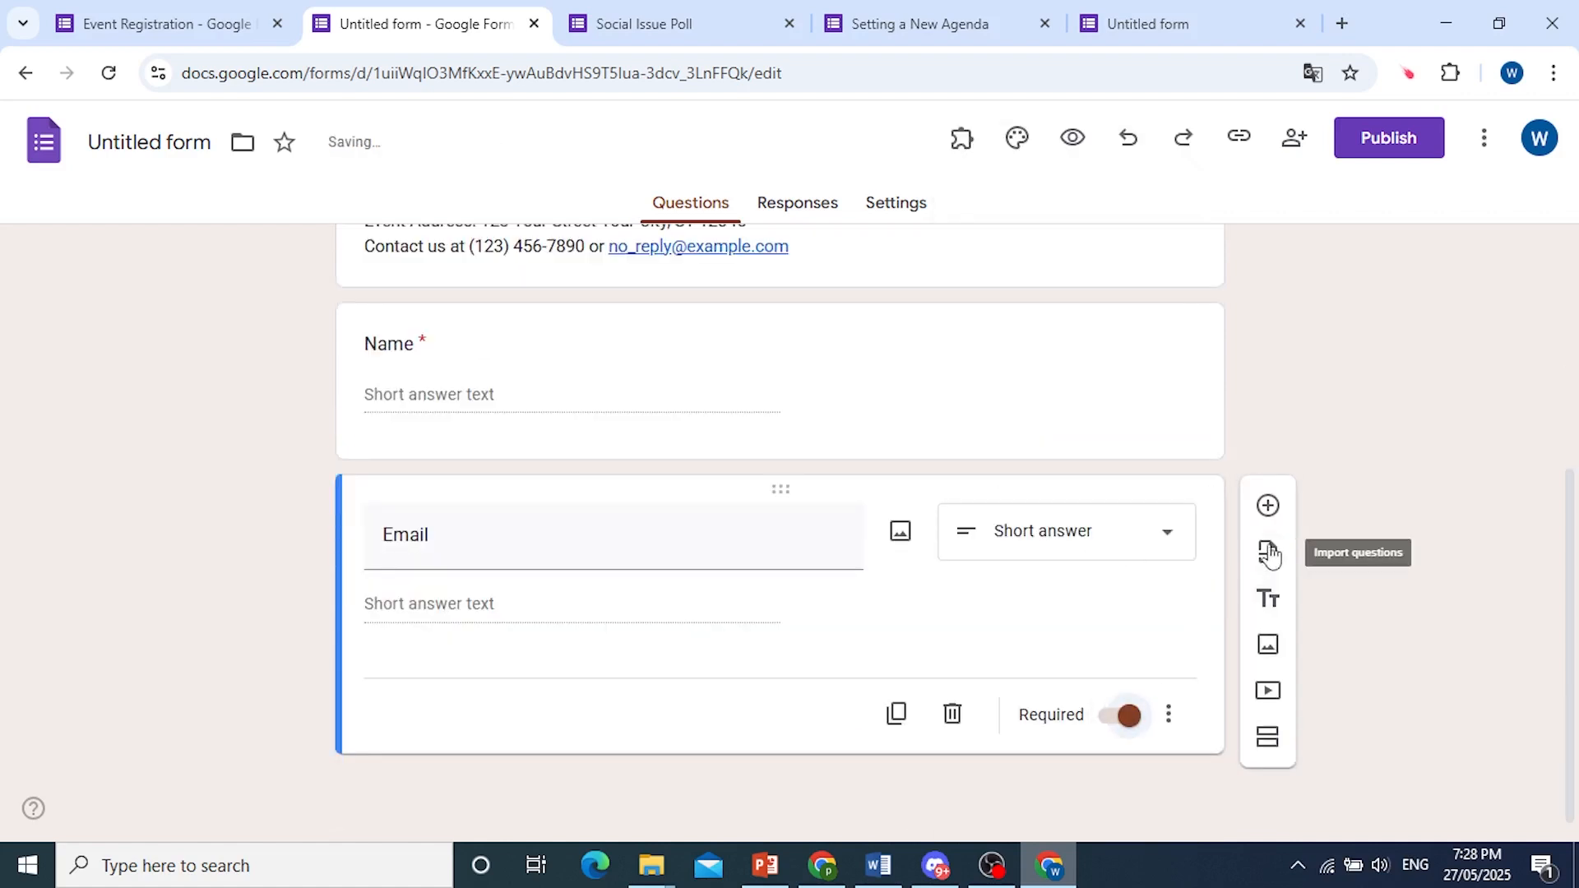
Add a required short answer question titled "Organization" and a checkboxes question titled "What day will you attend?" below the Email question.
left_click(1269, 510)
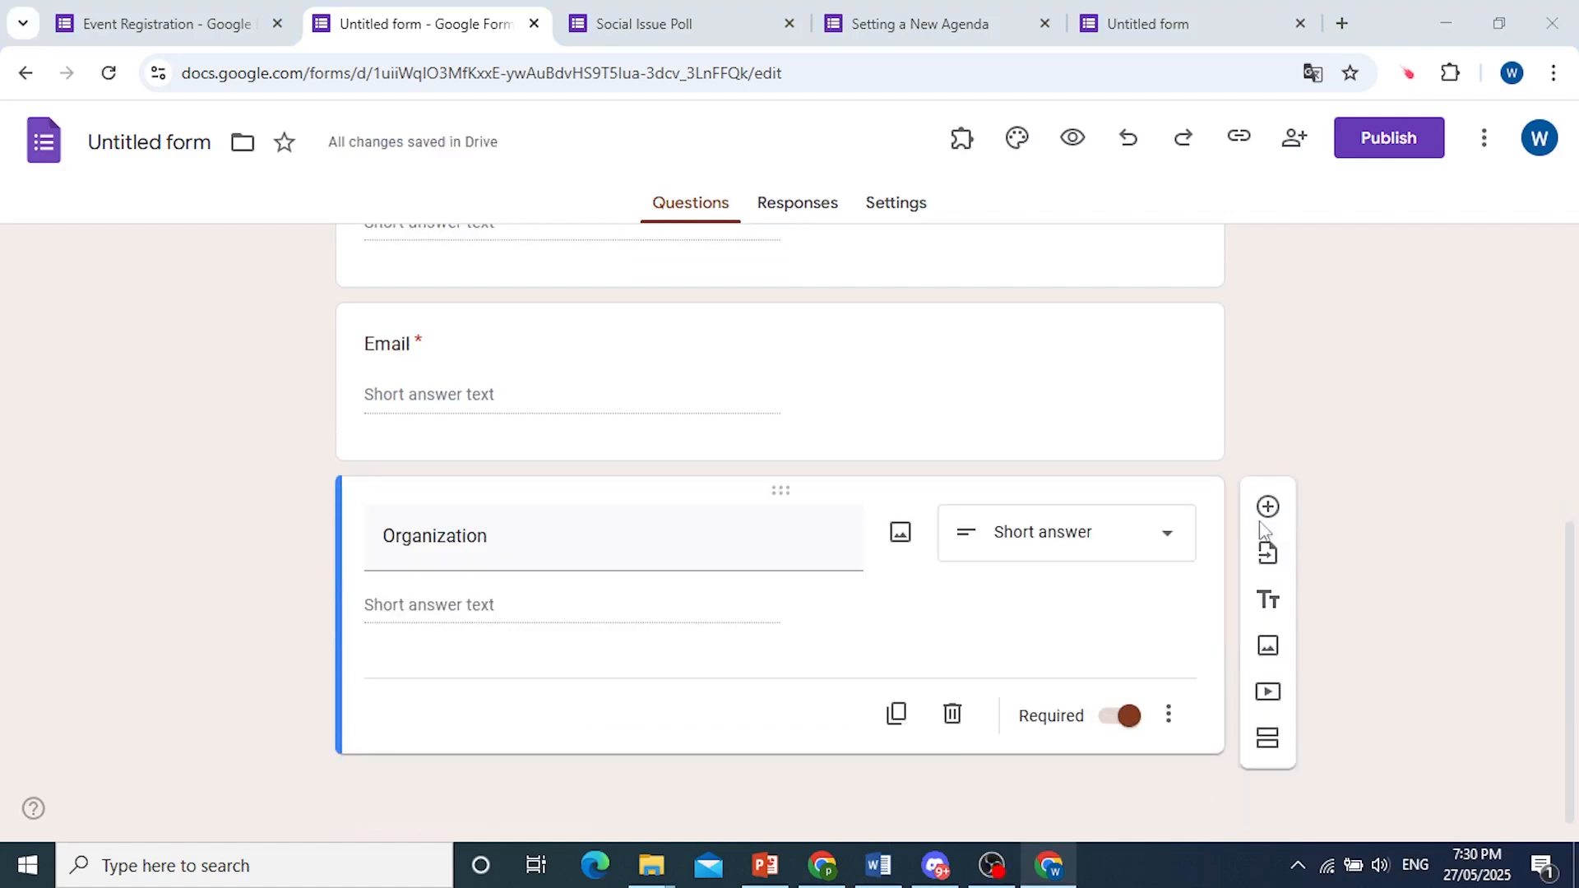
left_click(1267, 507)
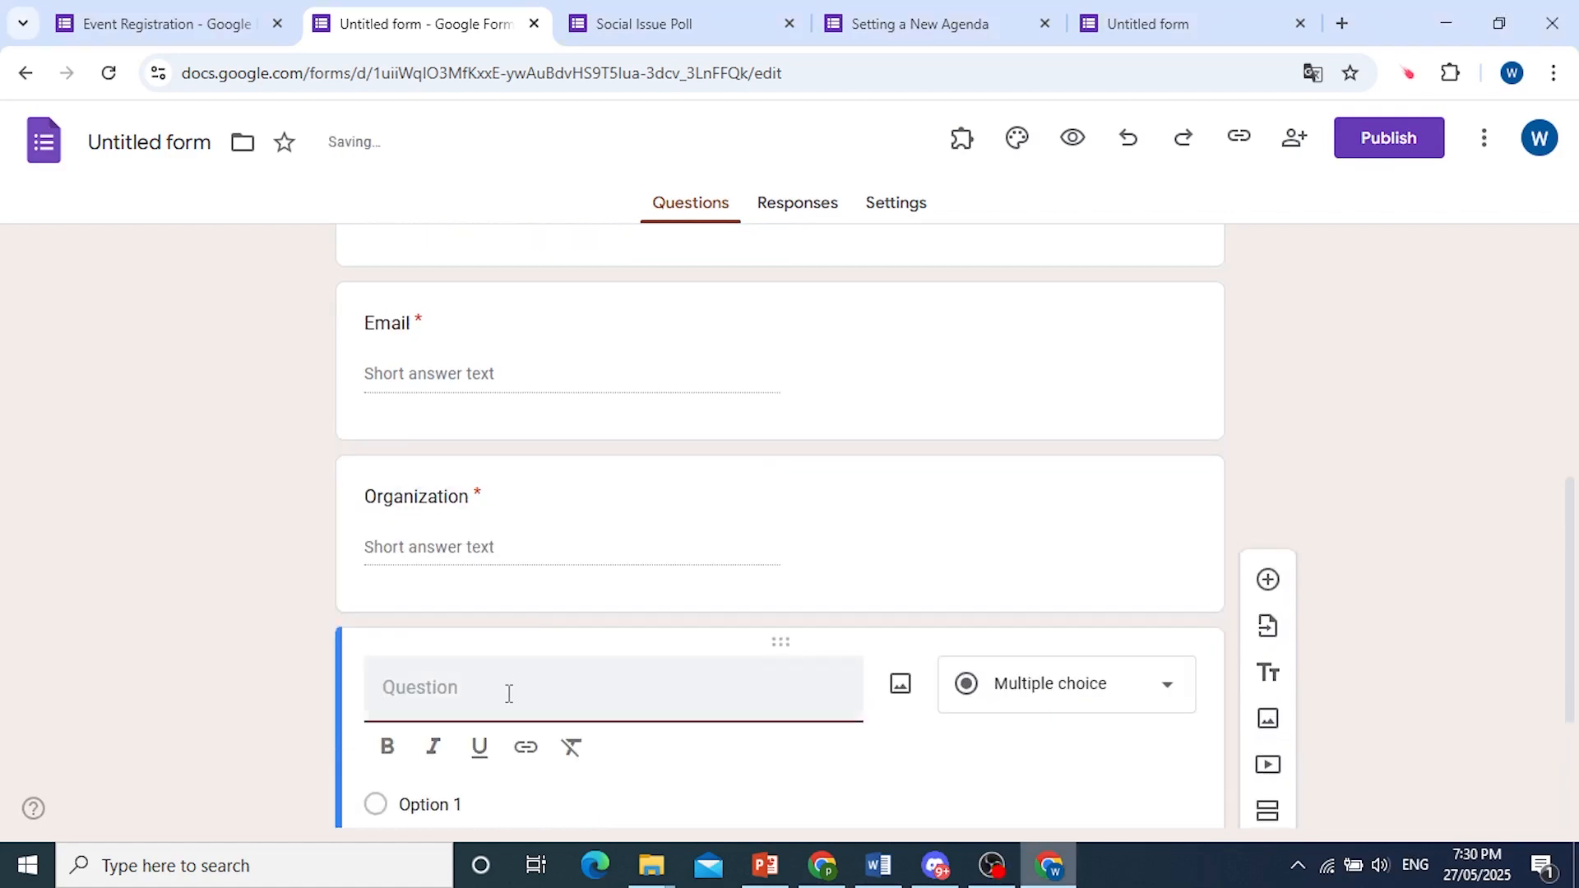
type("W")
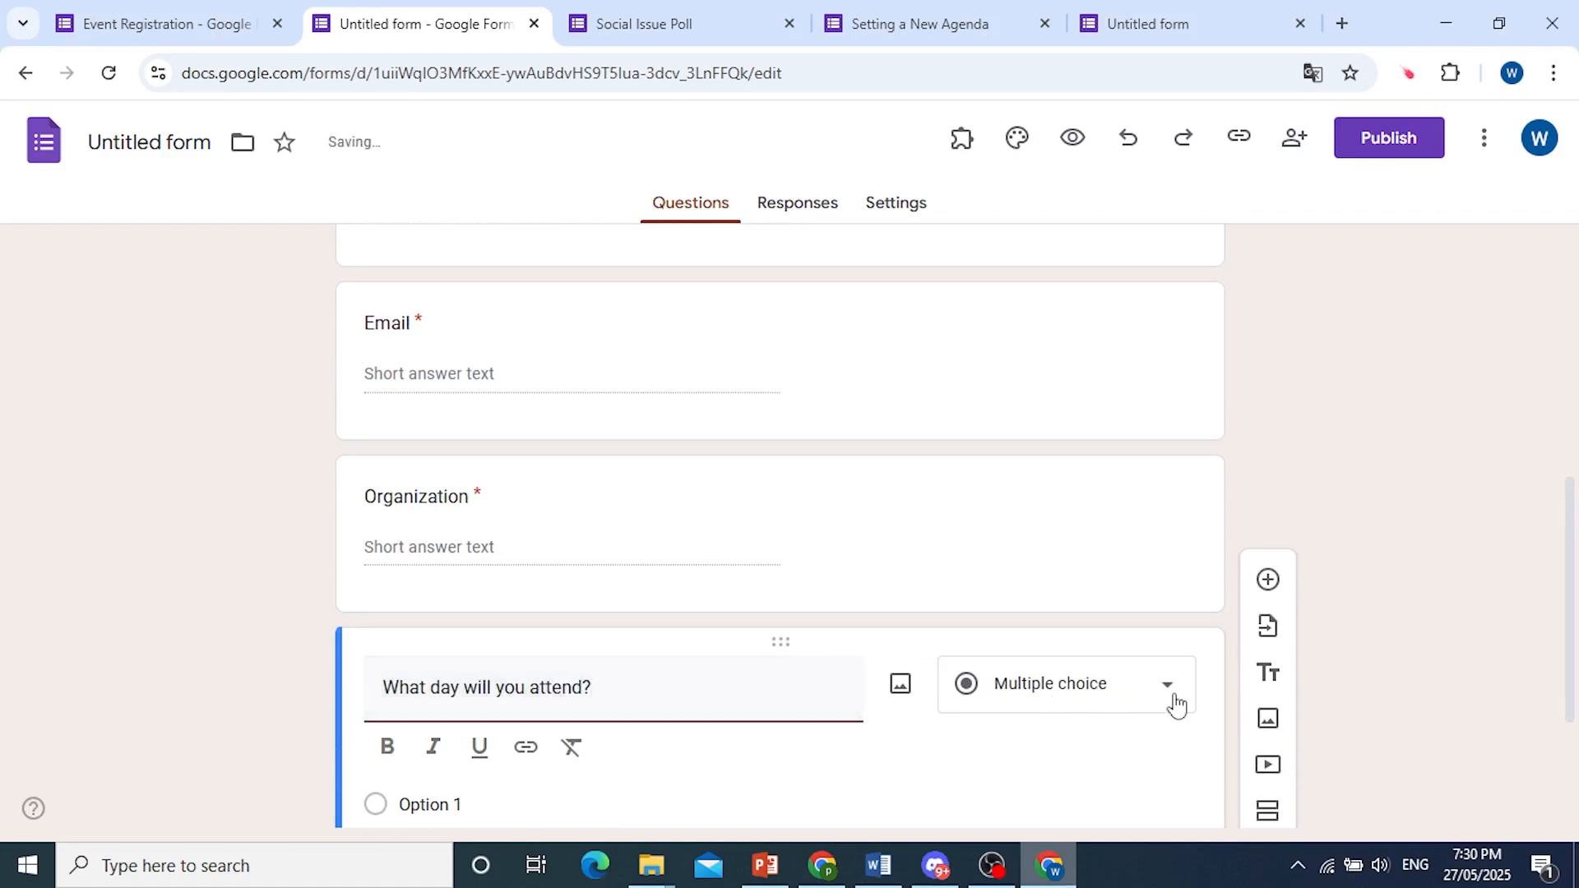
left_click(1123, 695)
left_click(1054, 350)
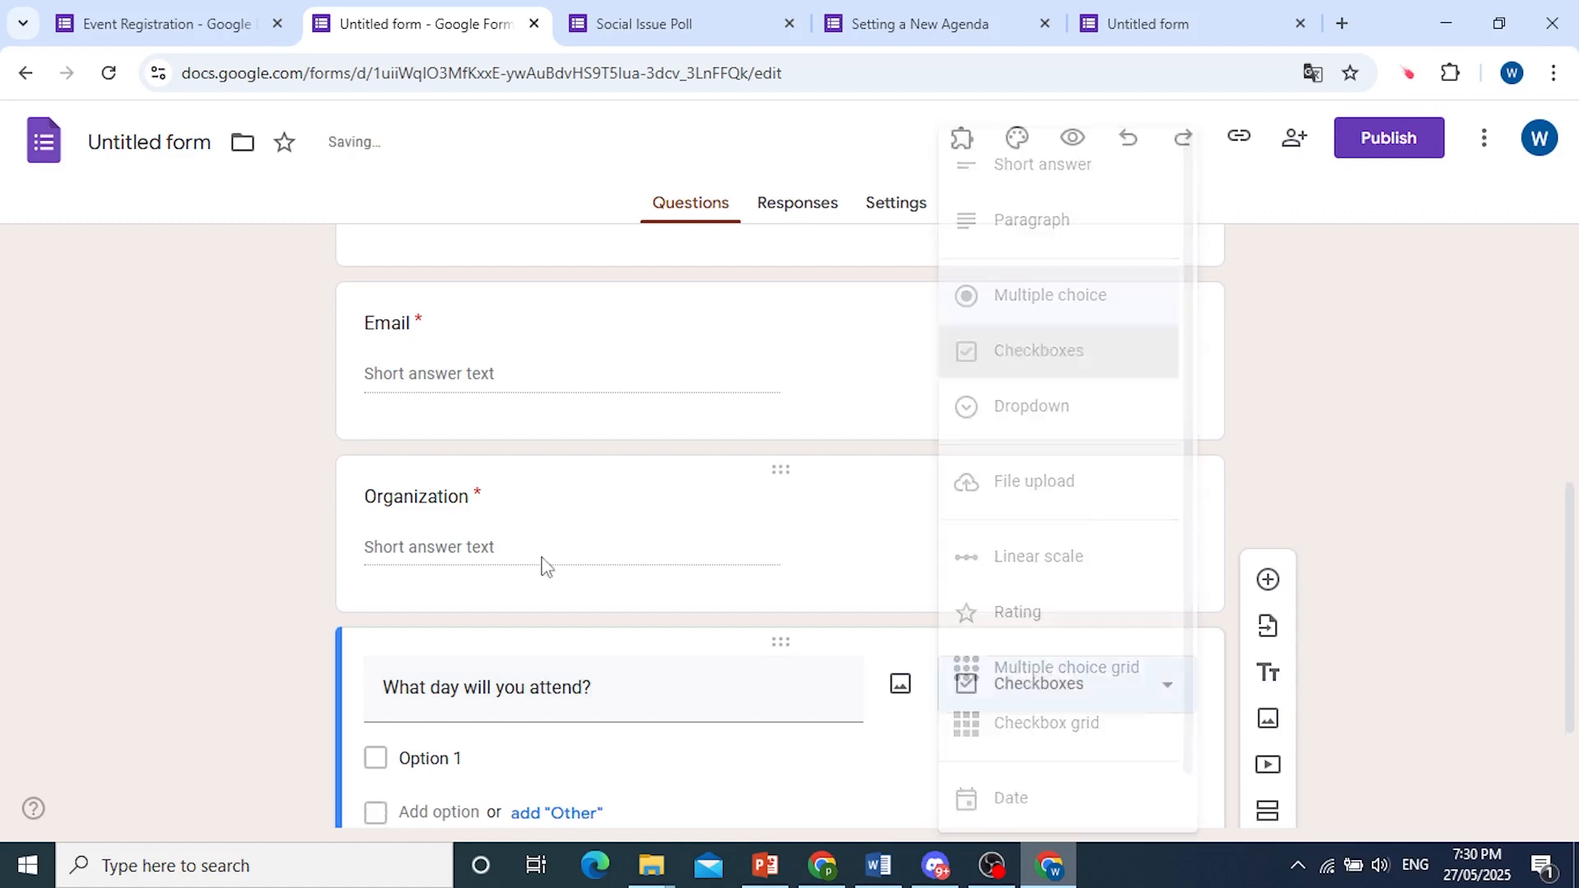
Give the attendance question the options Day 1, Day 2 and Day 3, and make it required, keeping the checkboxes type.
left_click(431, 644)
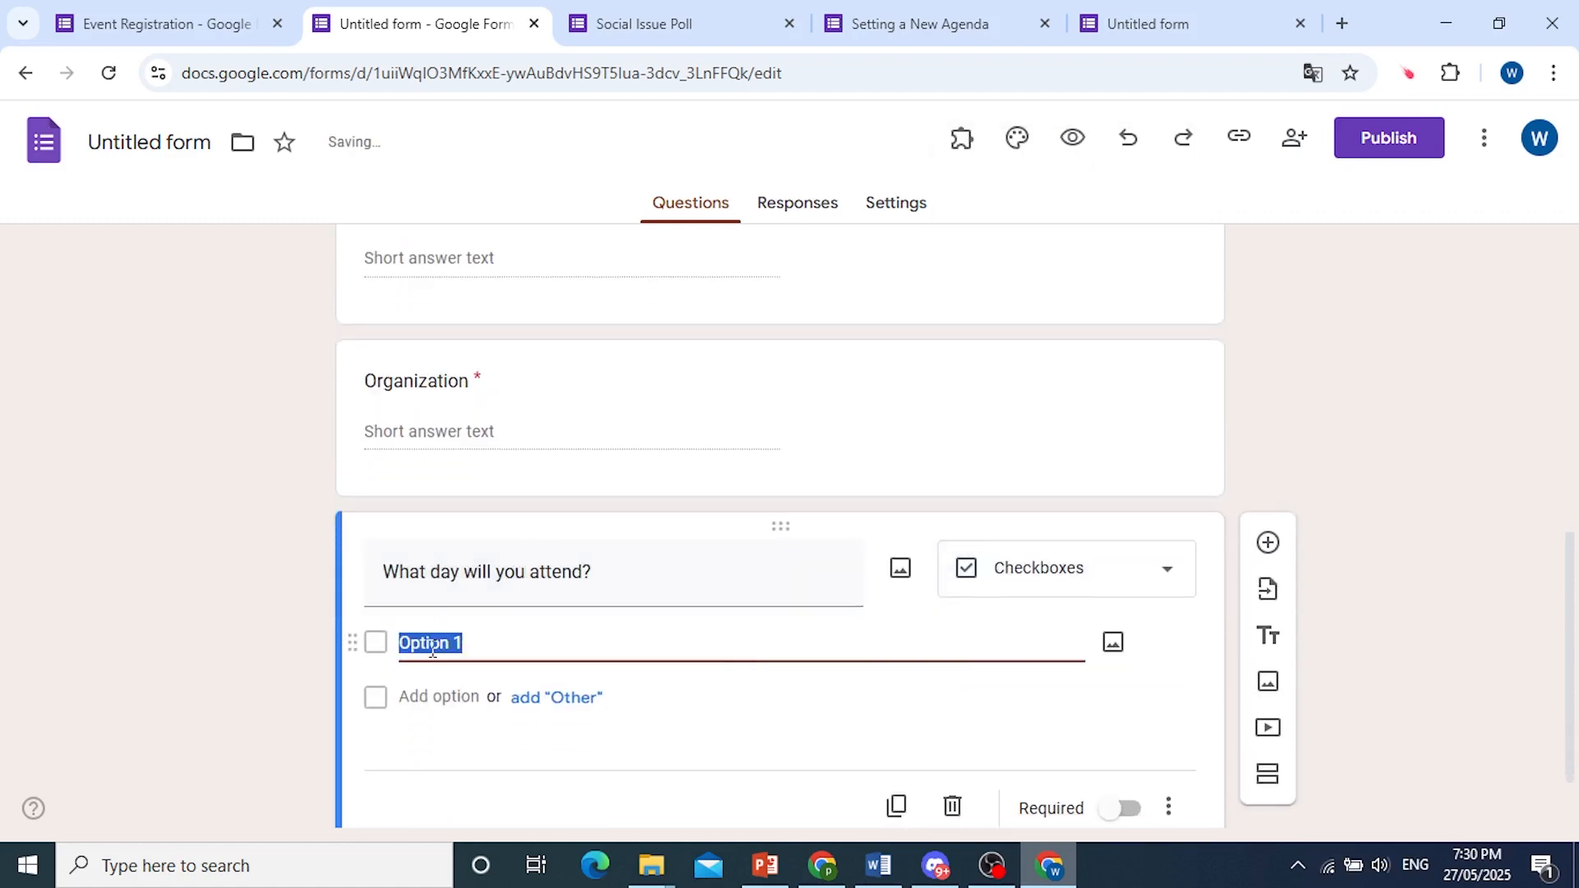
type("Day")
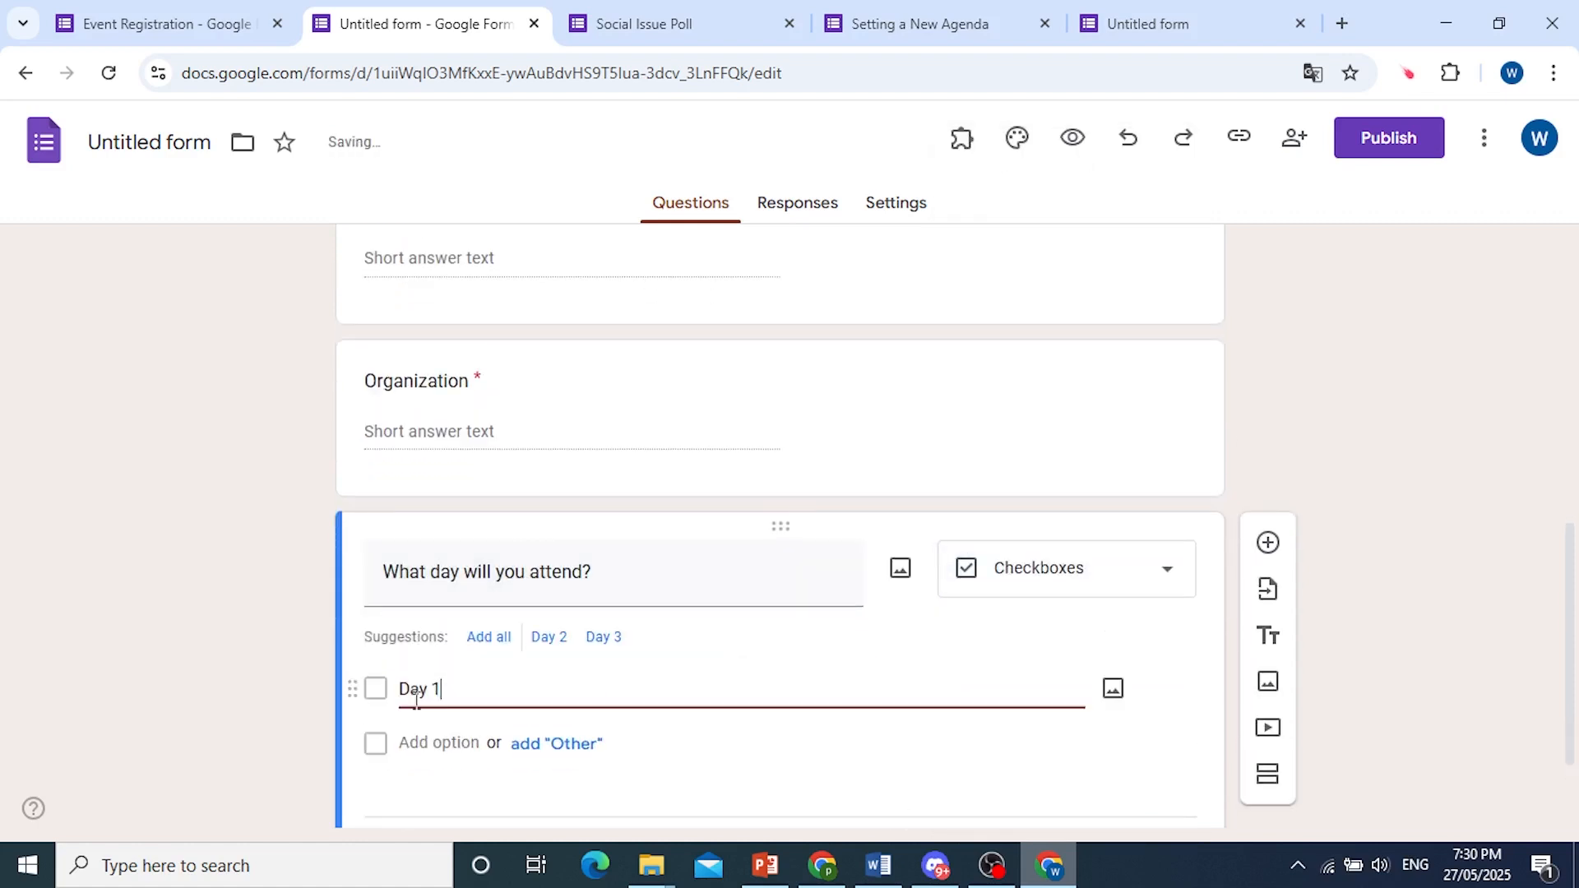
left_click(431, 739)
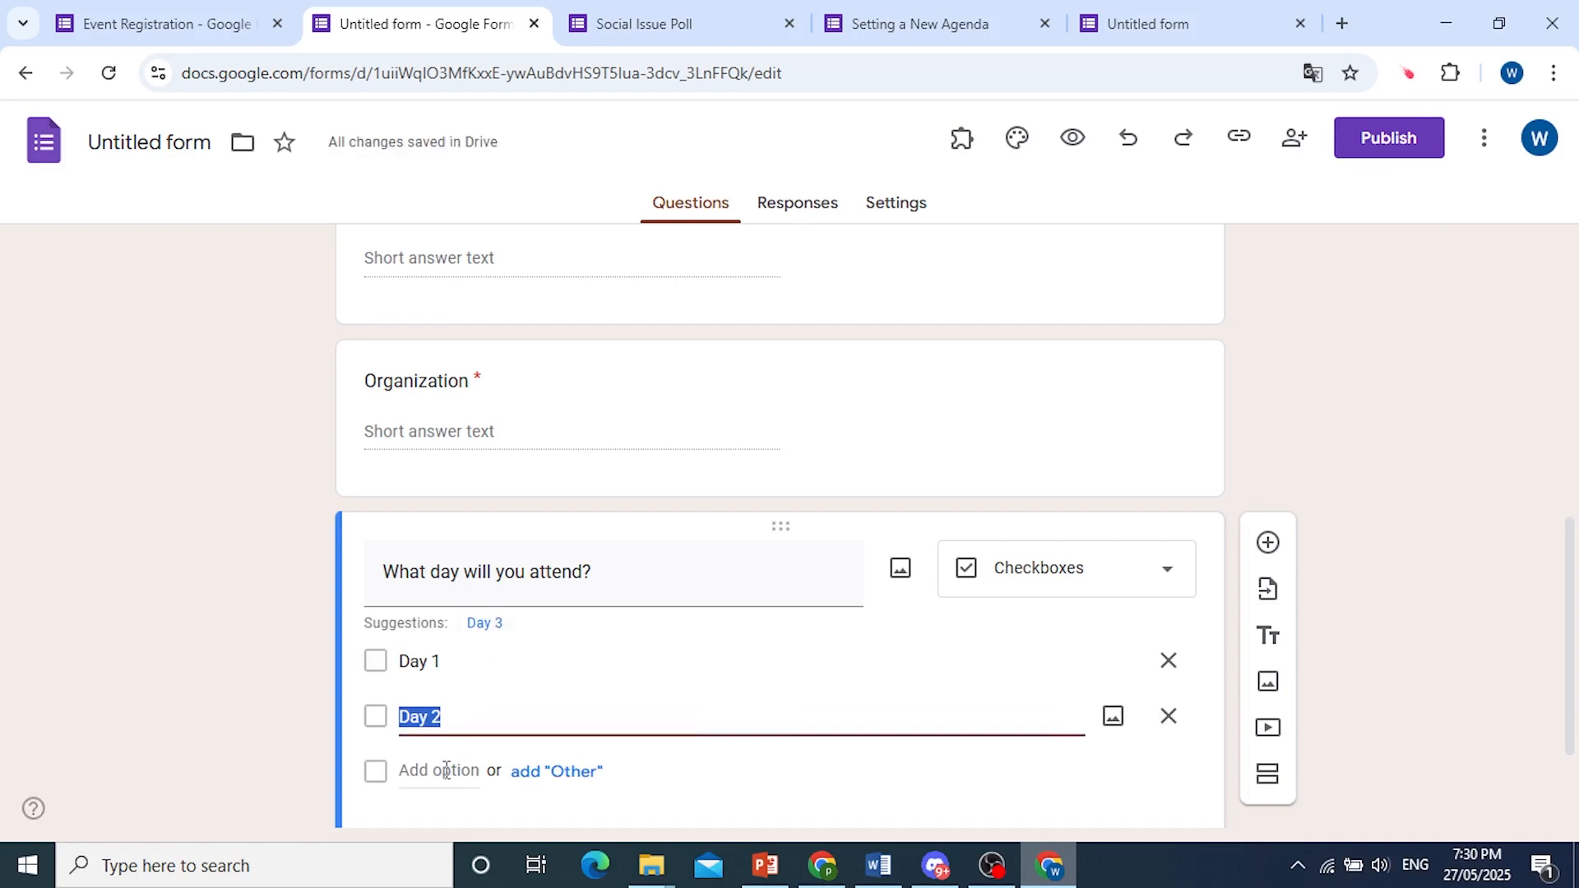
left_click(487, 624)
left_click(457, 750)
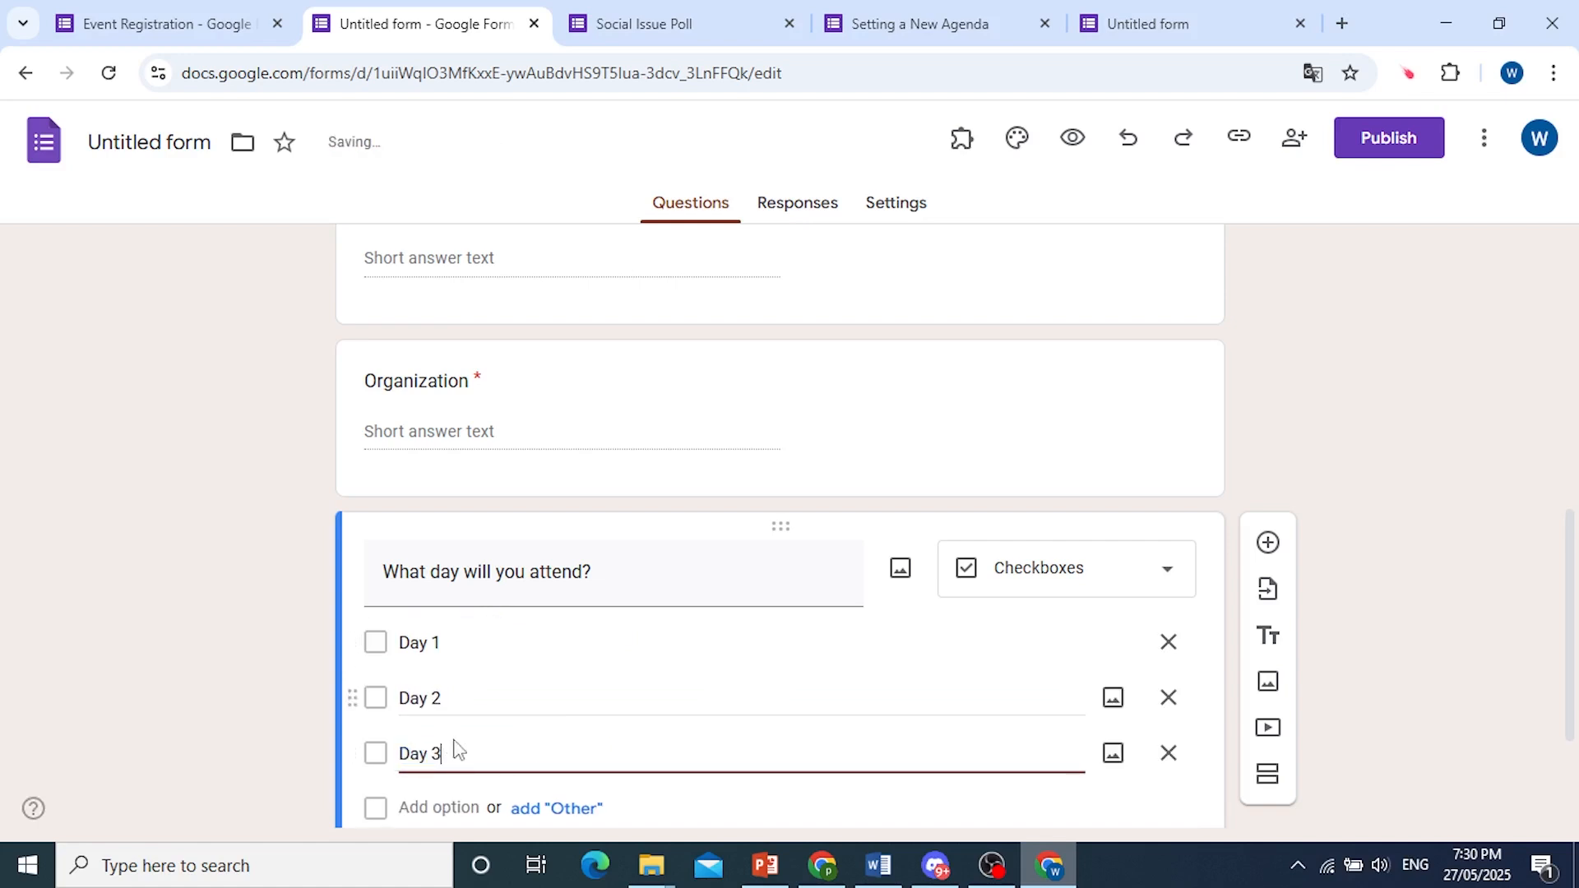
left_click(1117, 722)
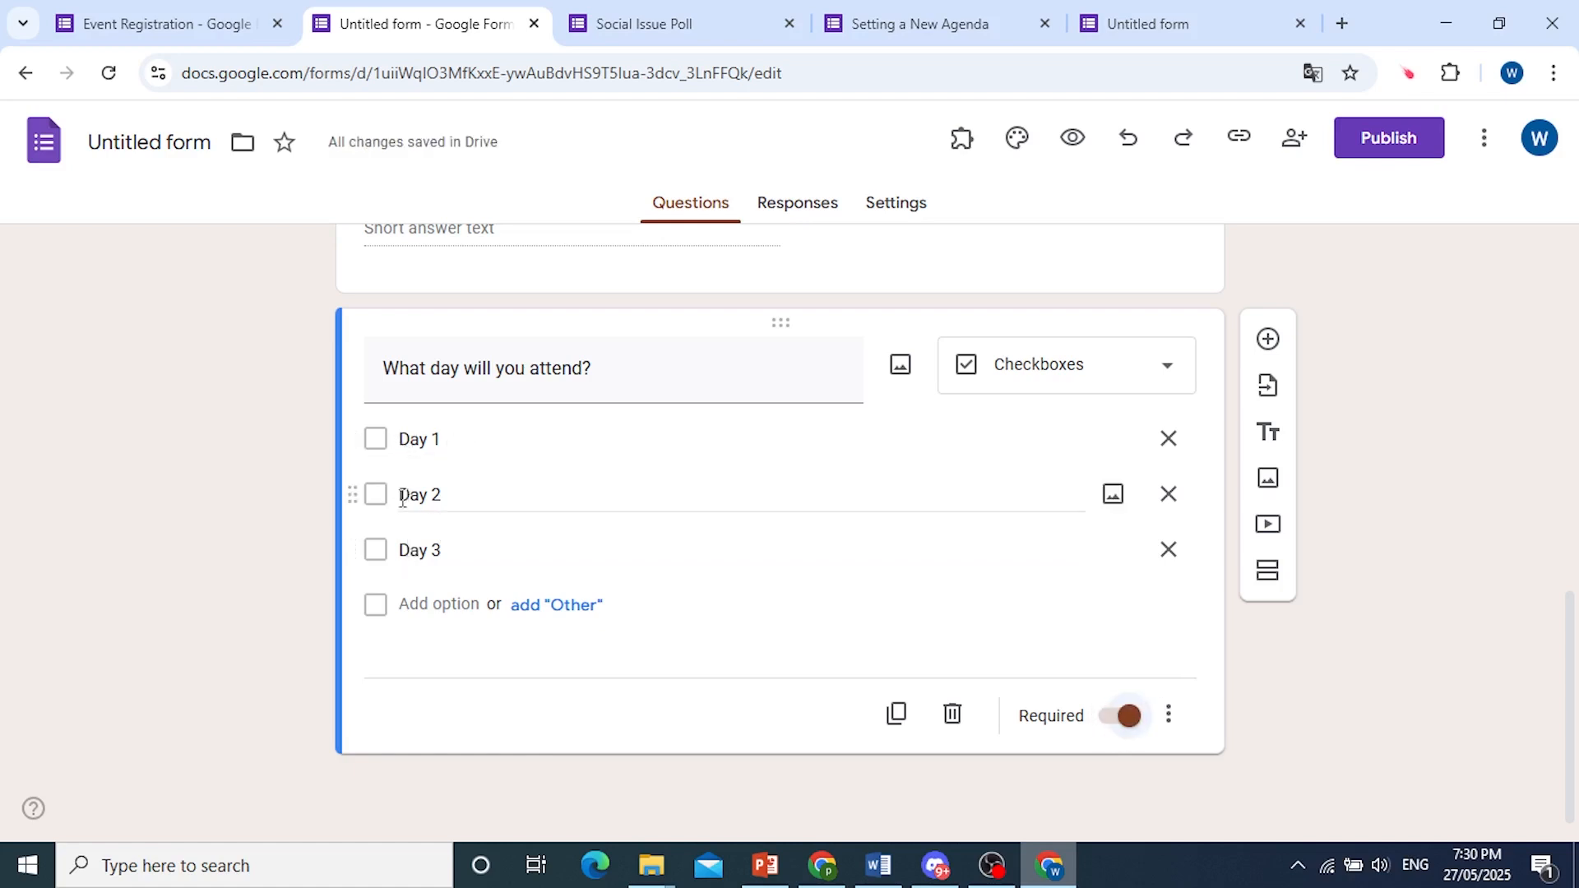
left_click(1061, 386)
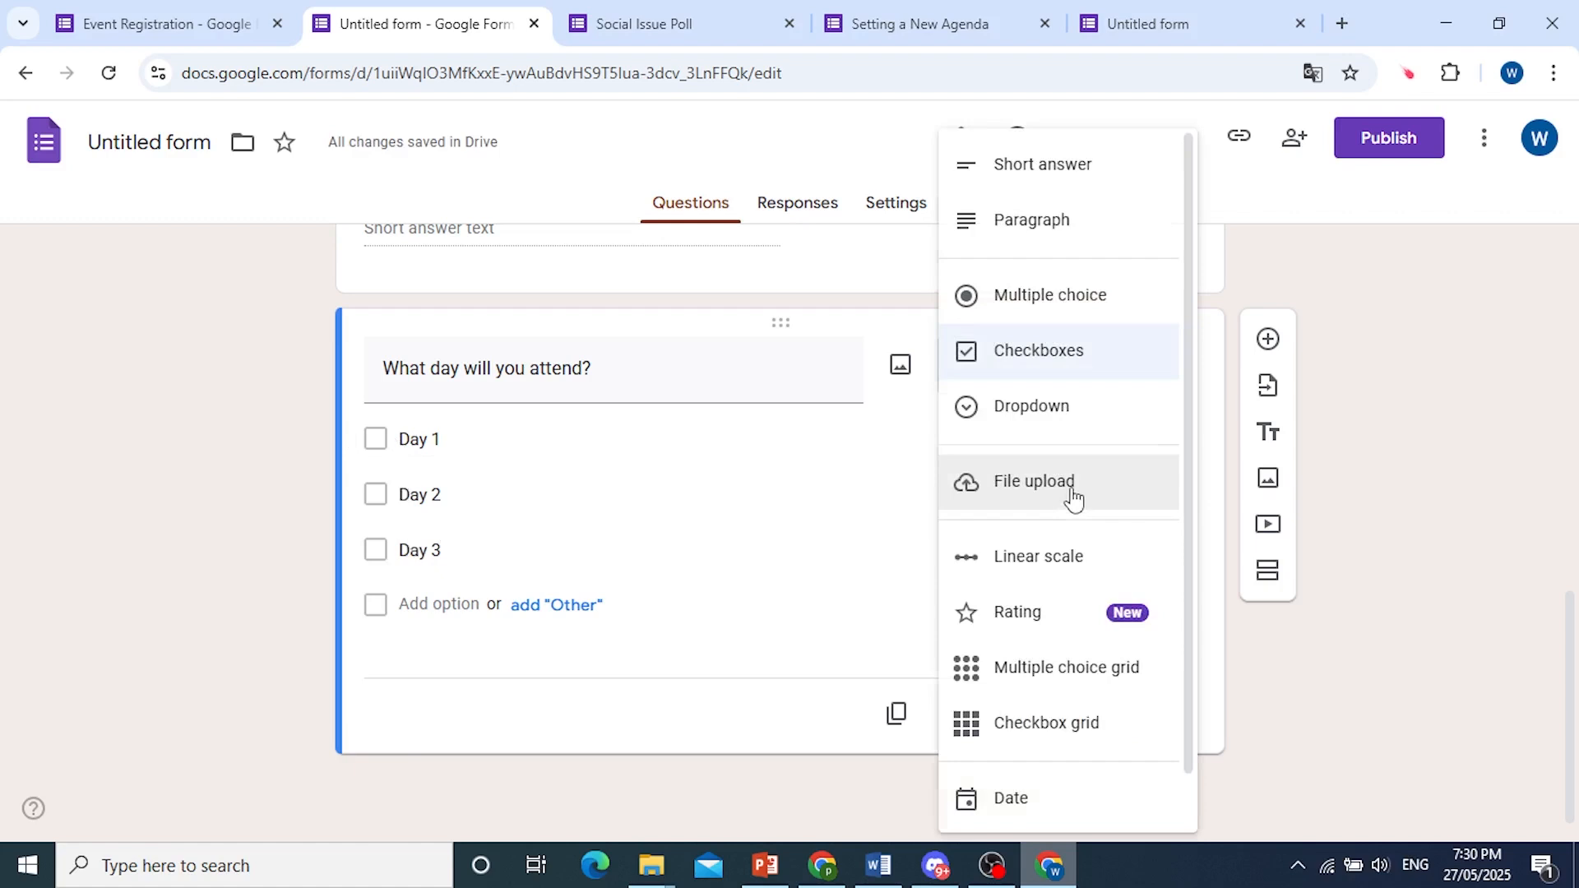
left_click(1061, 351)
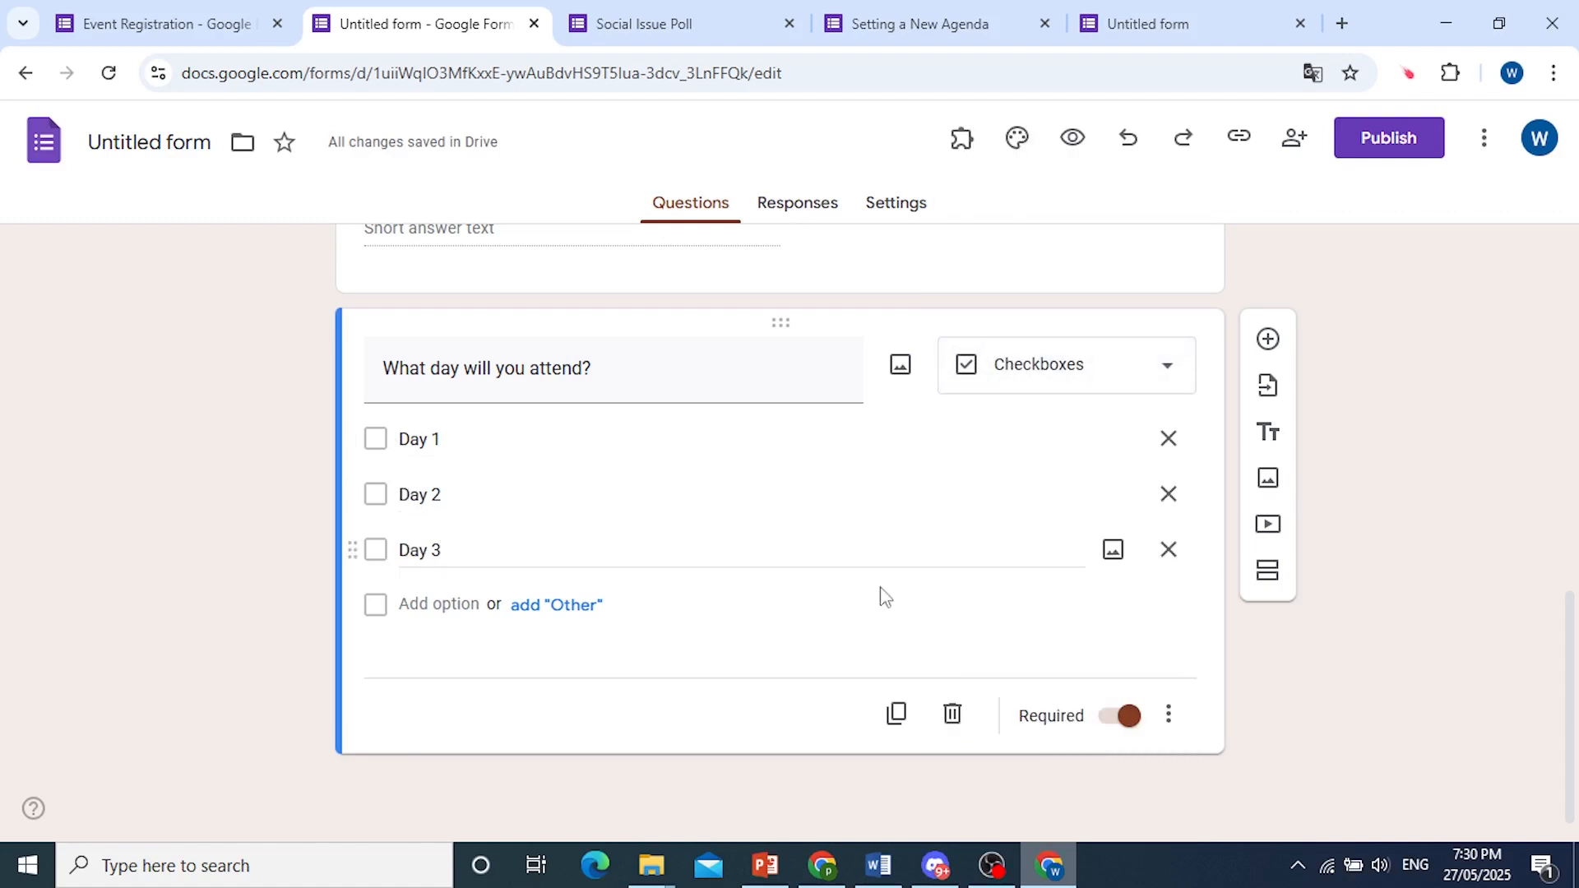
Add a required multiple choice question titled "Dietary Restrictions" below the attendance question.
left_click(1267, 338)
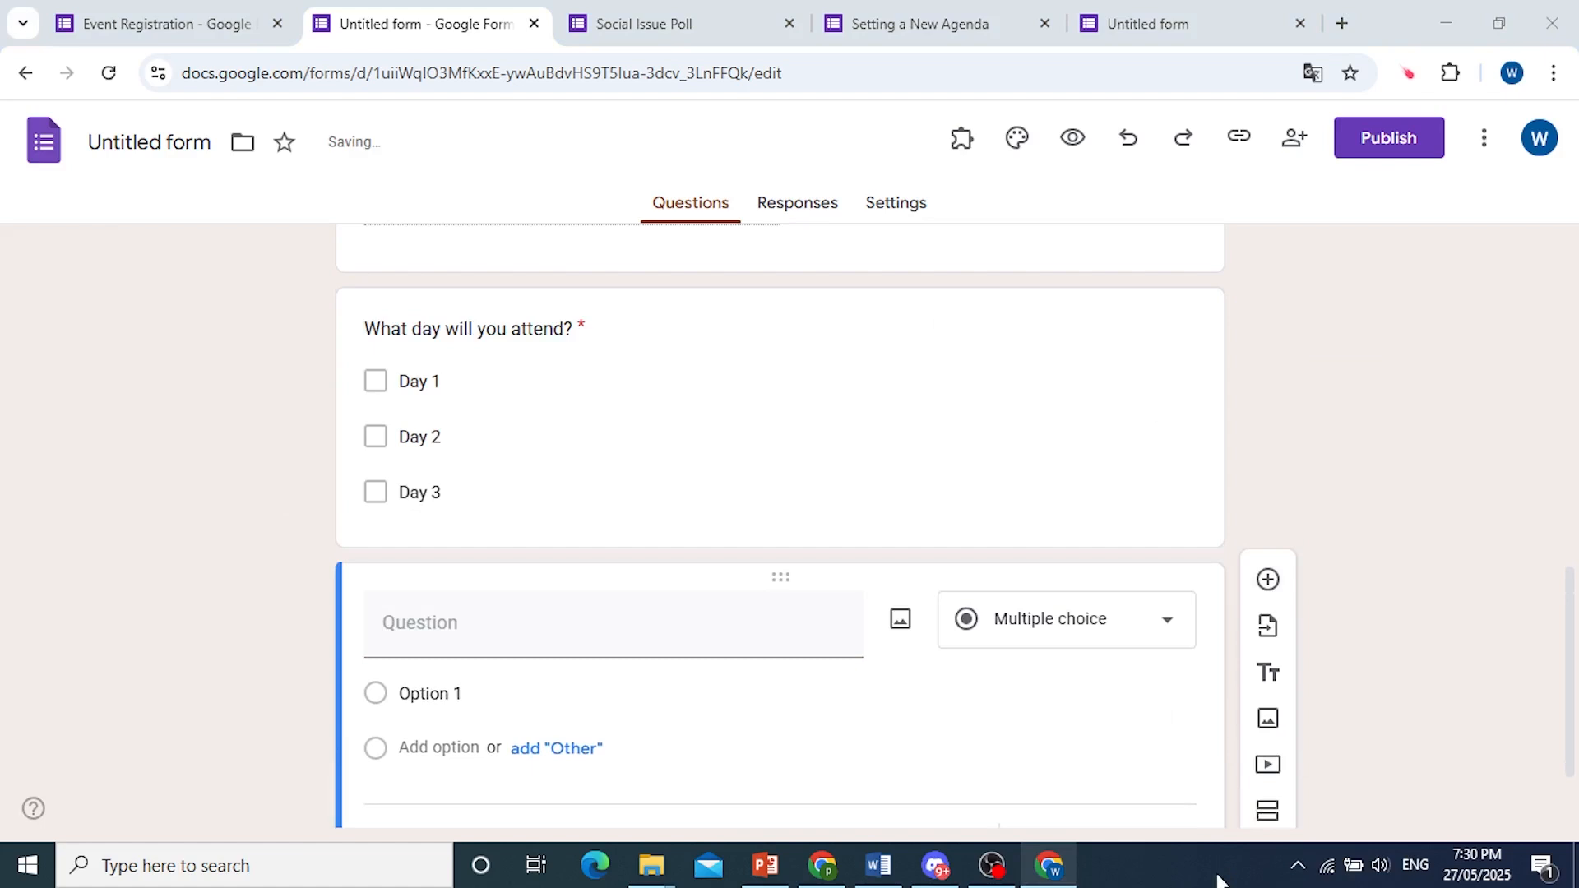
left_click(547, 517)
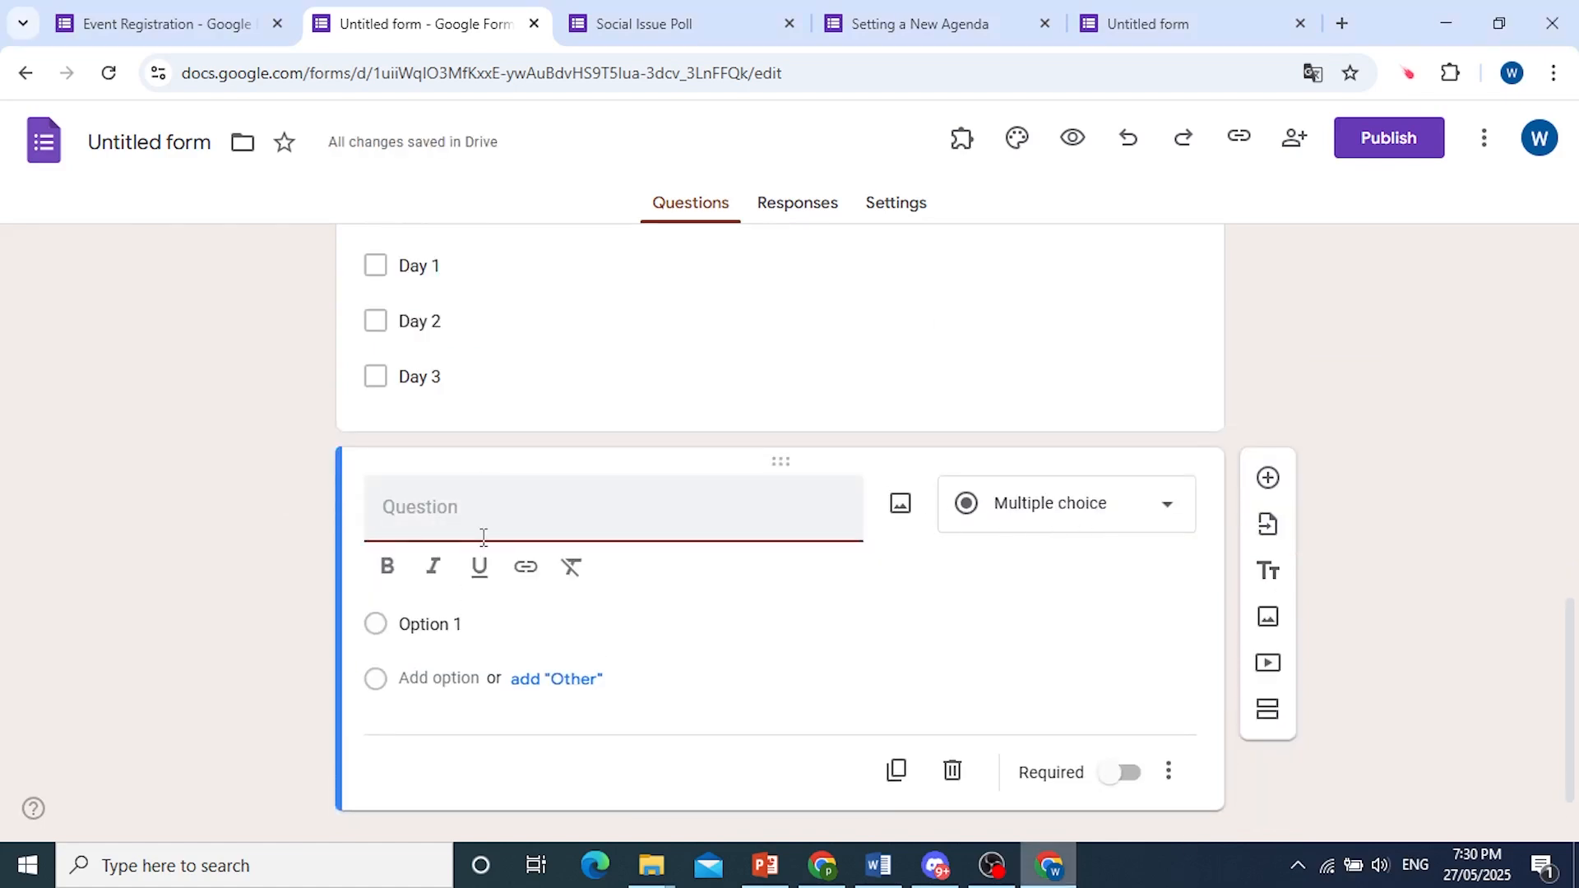
type("Diete")
key("BackSpace")
type("ary Re")
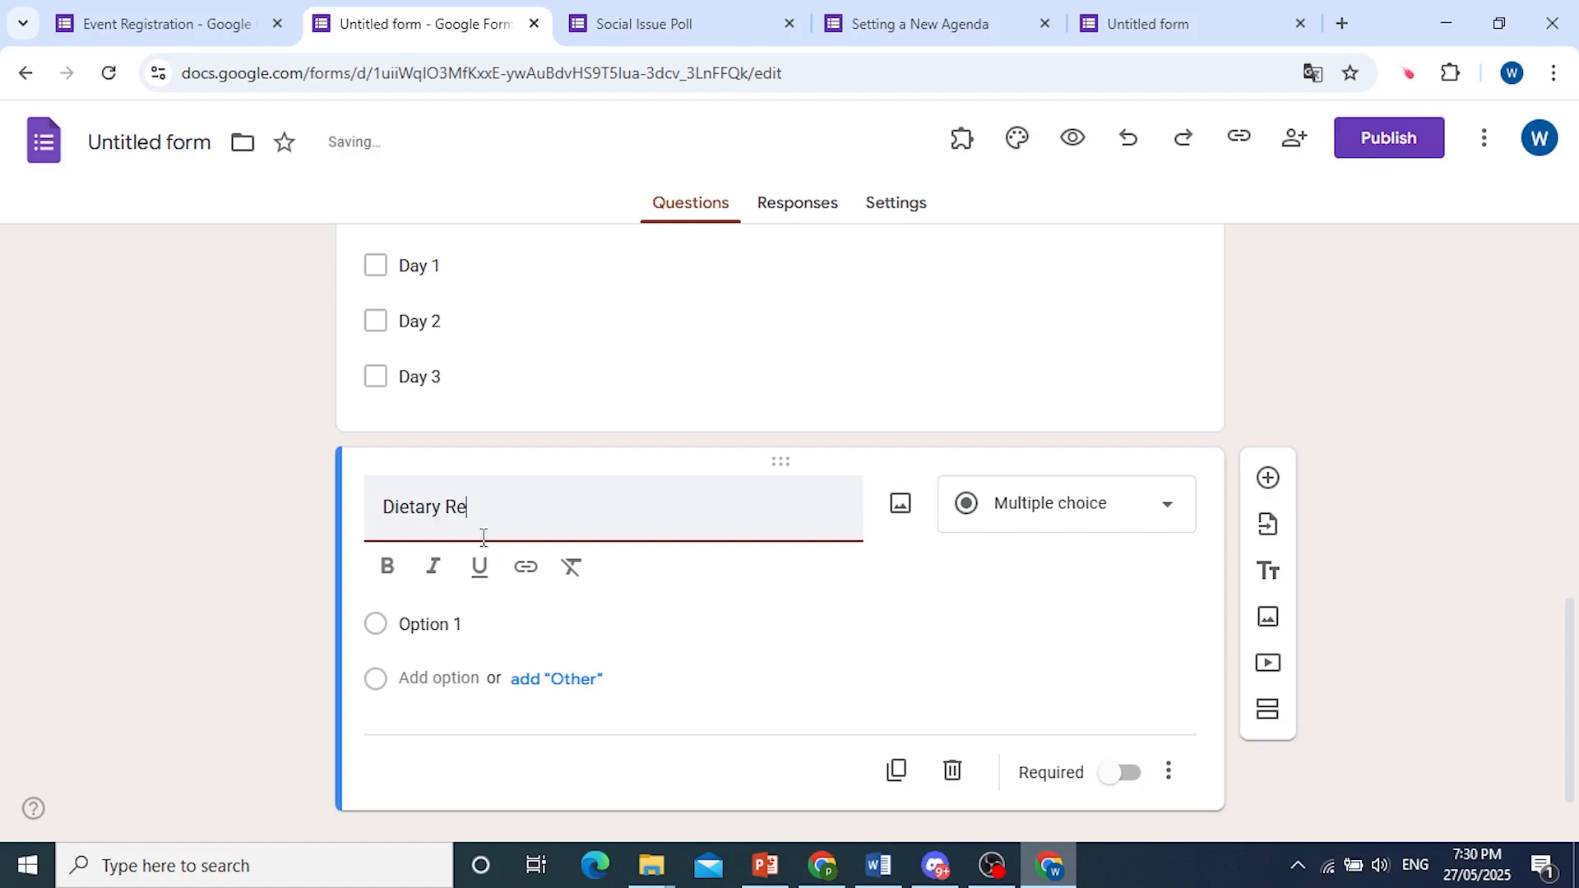
type("strictions")
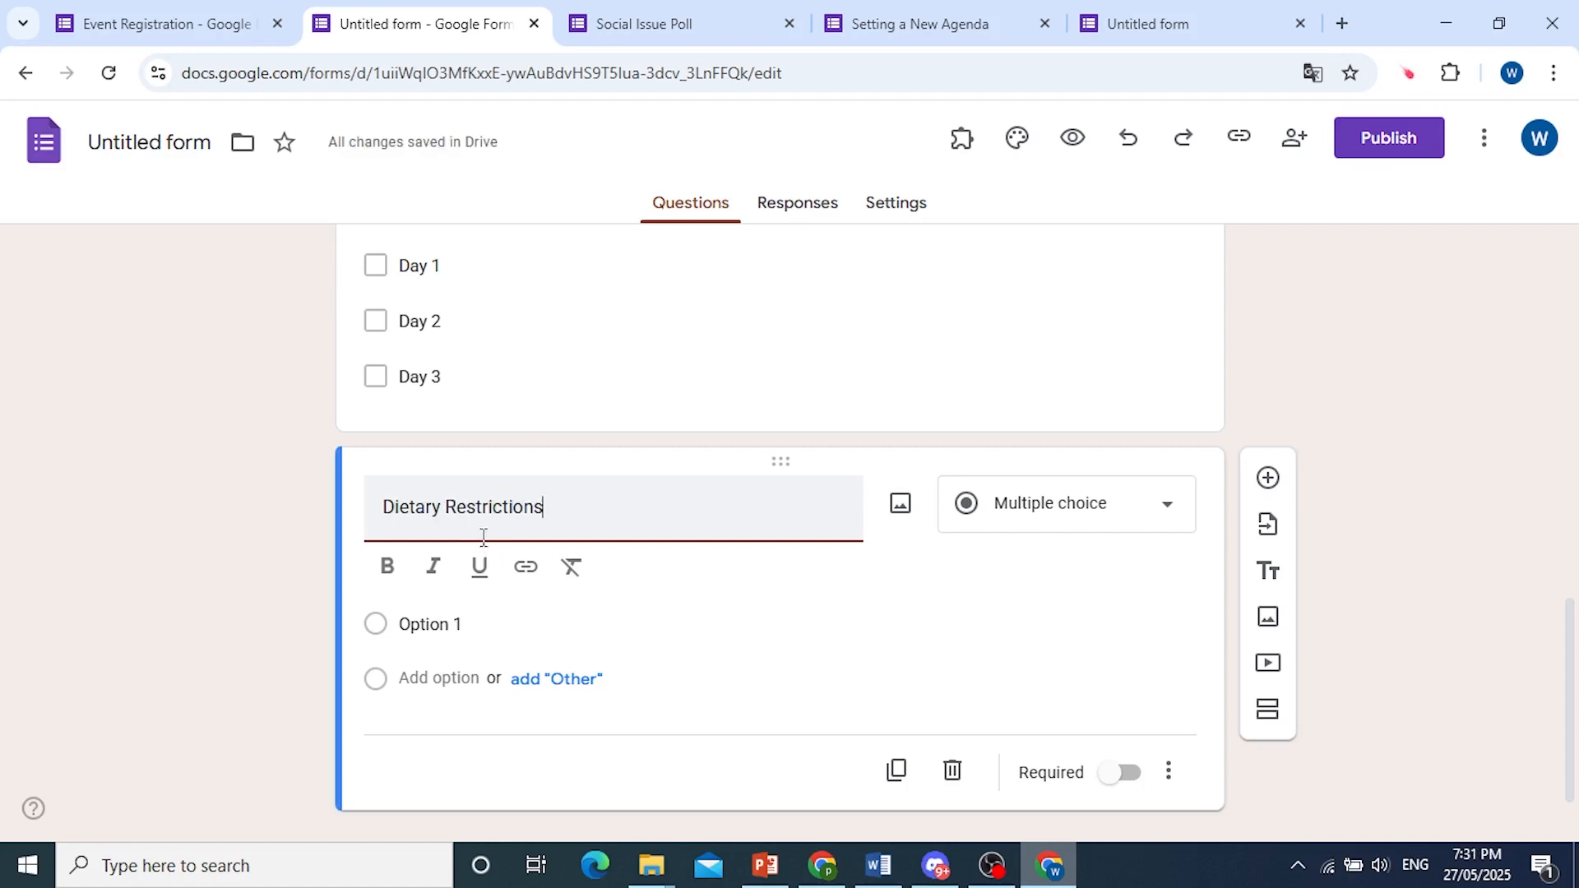
scroll(715, 540, "up", 4)
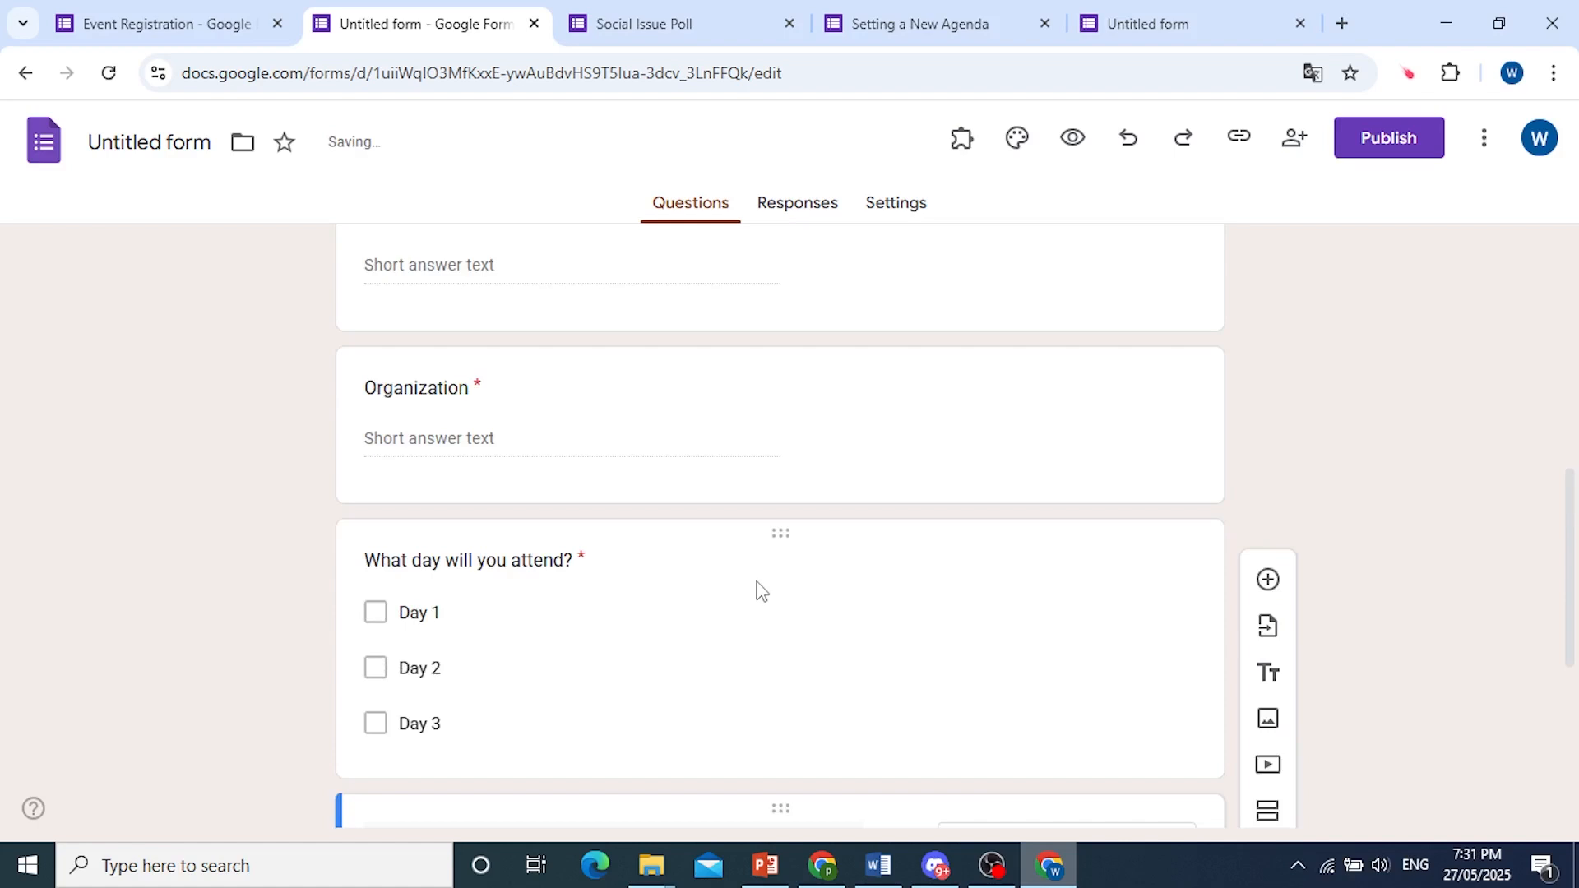
scroll(761, 591, "down", 5)
left_click(1123, 722)
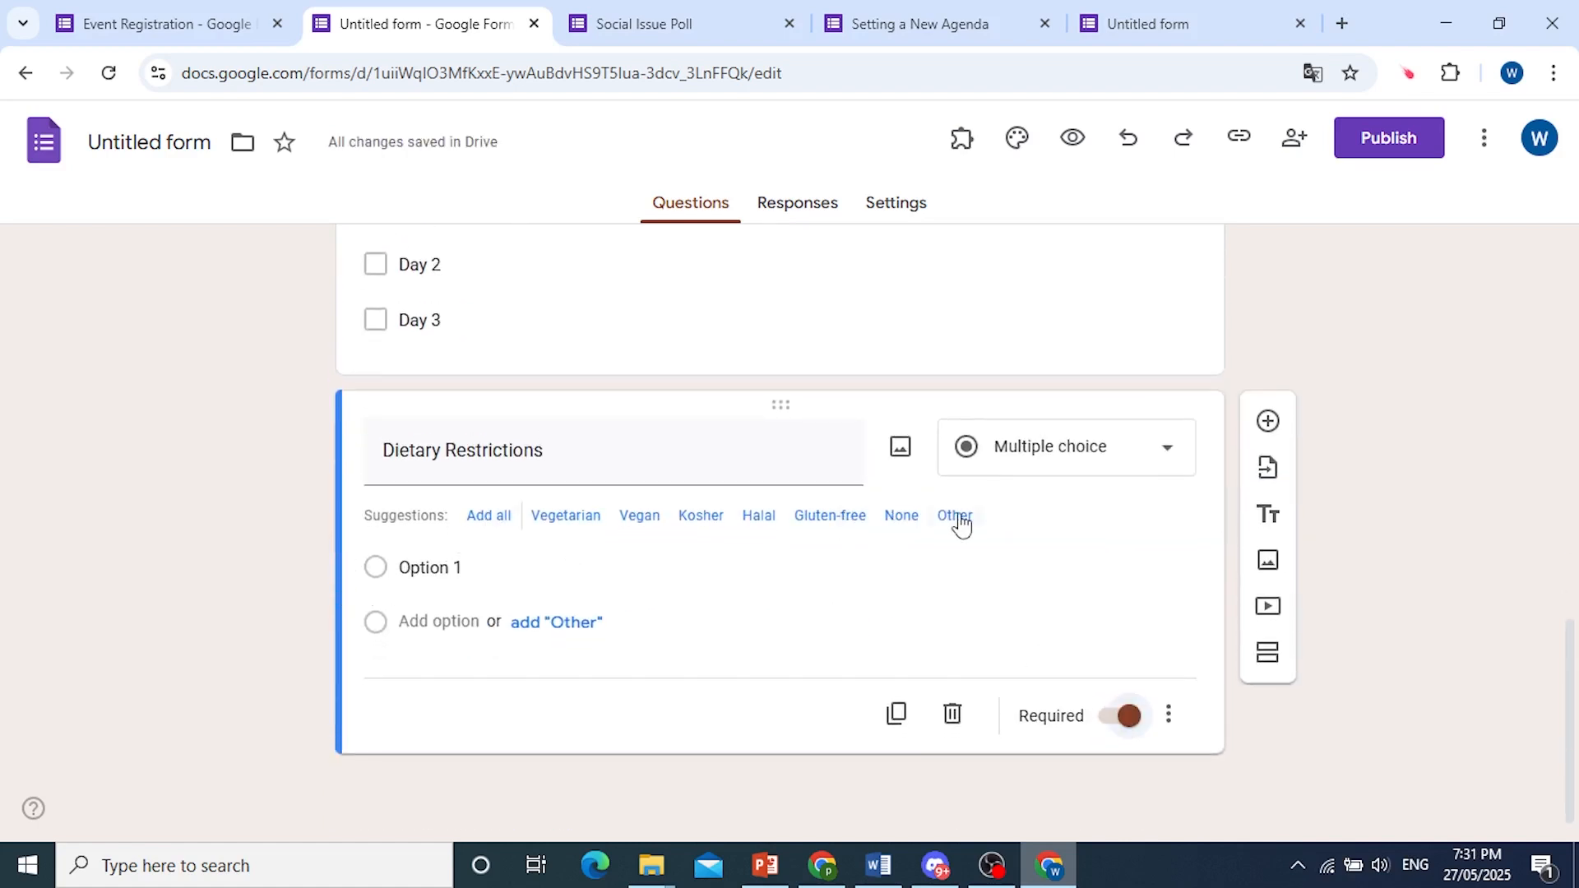
Add all suggested answer options to the Dietary Restrictions question and move None to the top of the list.
left_click(499, 518)
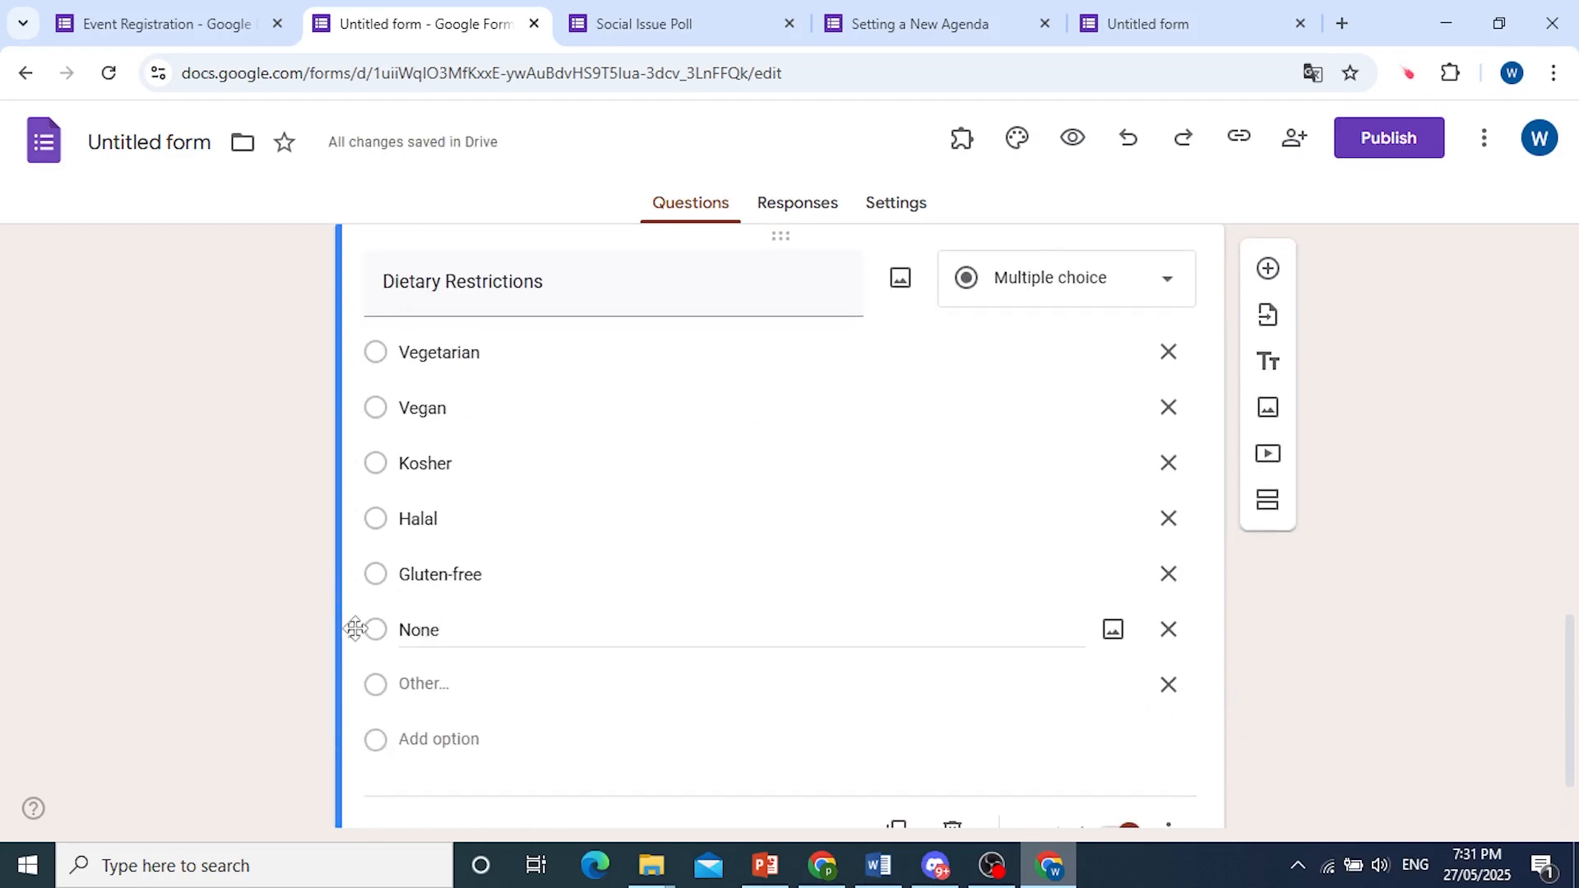
left_click_drag(355, 630, 381, 353)
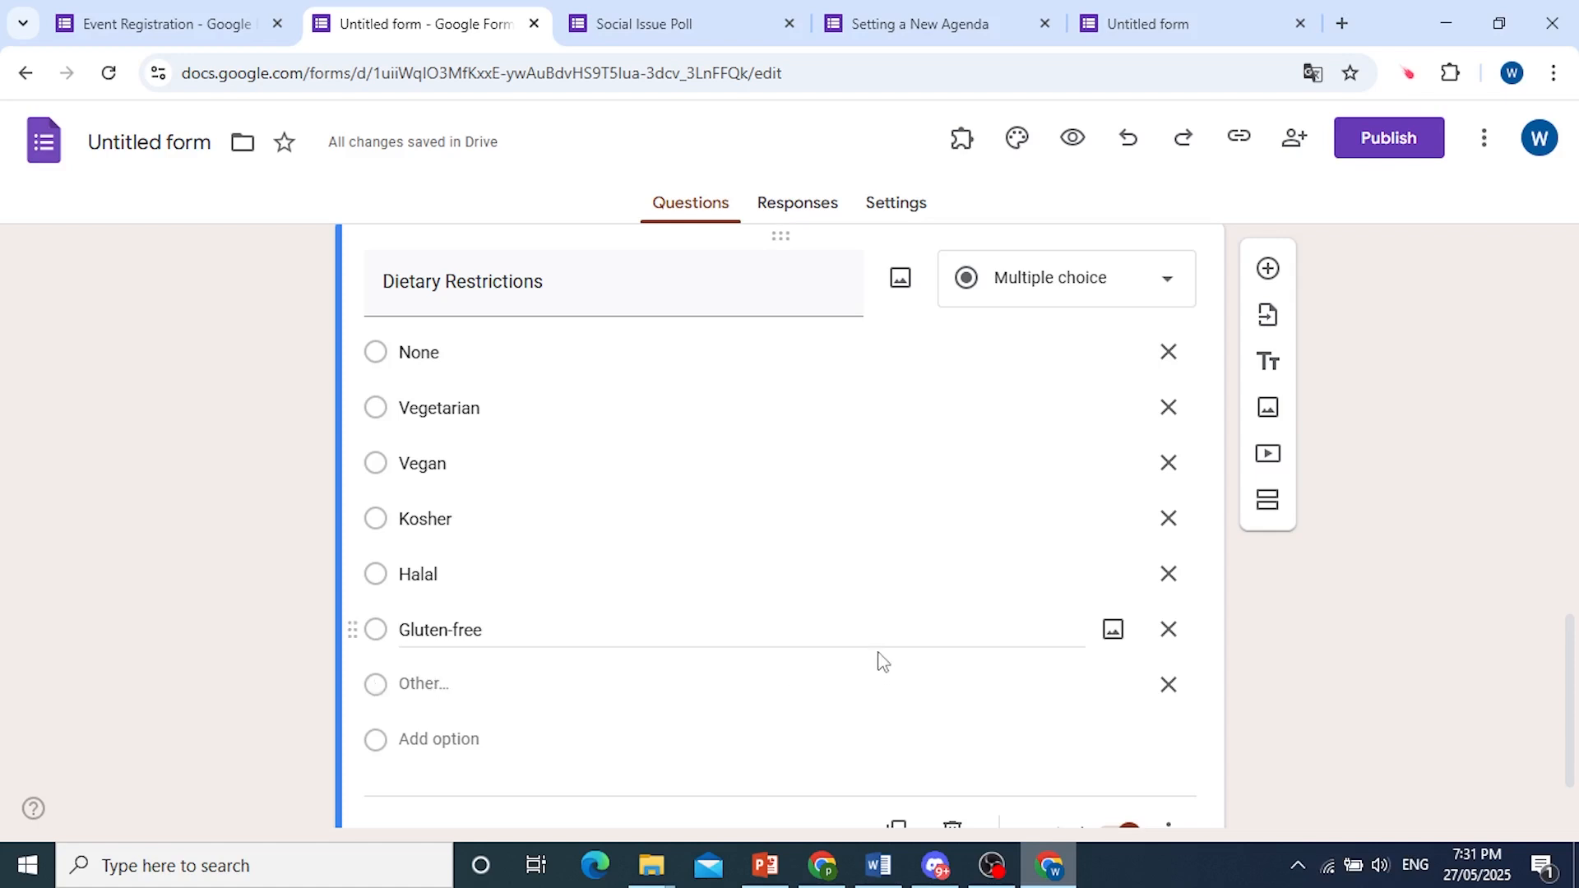
Add a required checkboxes question titled "I understand that I will have to pay $$ upon arrival" with the single option Yes.
scroll(810, 663, "down", 2)
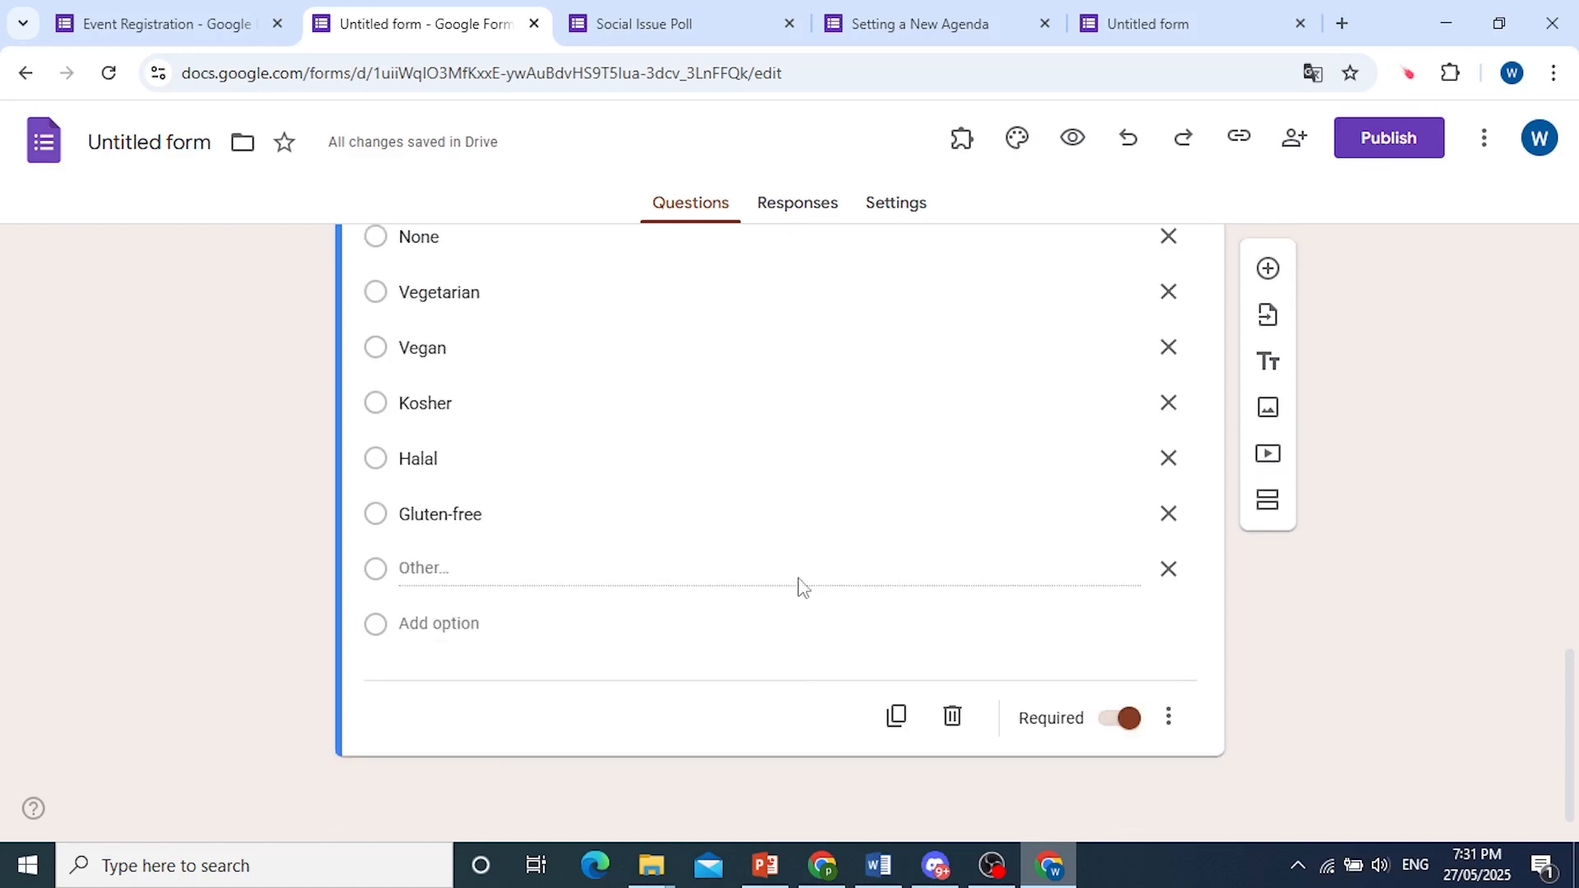
left_click(1179, 886)
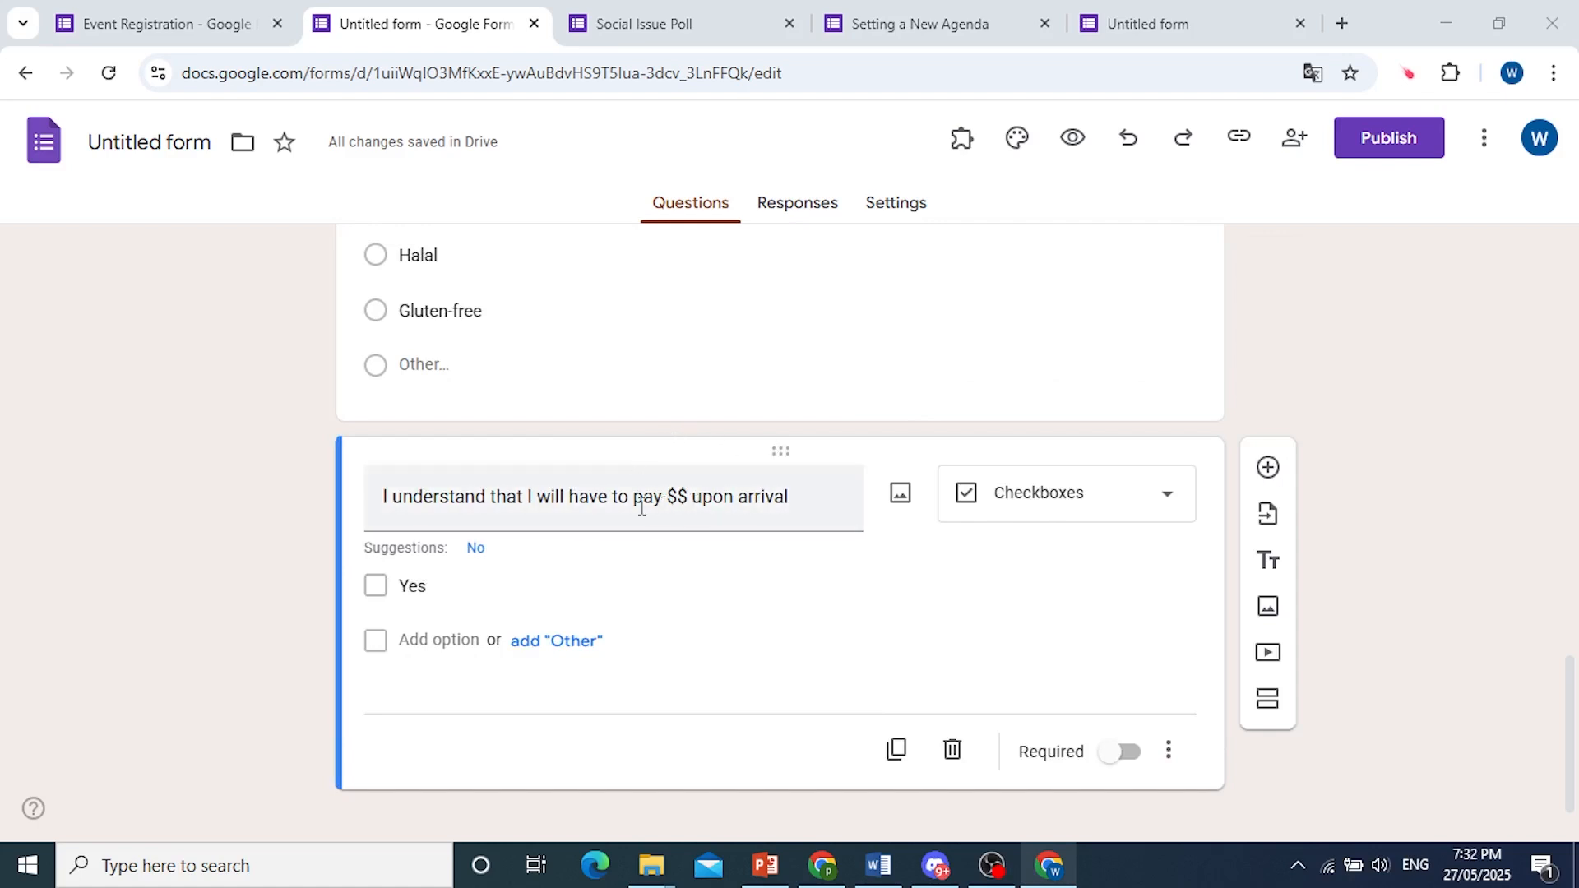
left_click(1117, 753)
Rename the form file as "Event registration" to match the form's title.
scroll(623, 494, "up", 15)
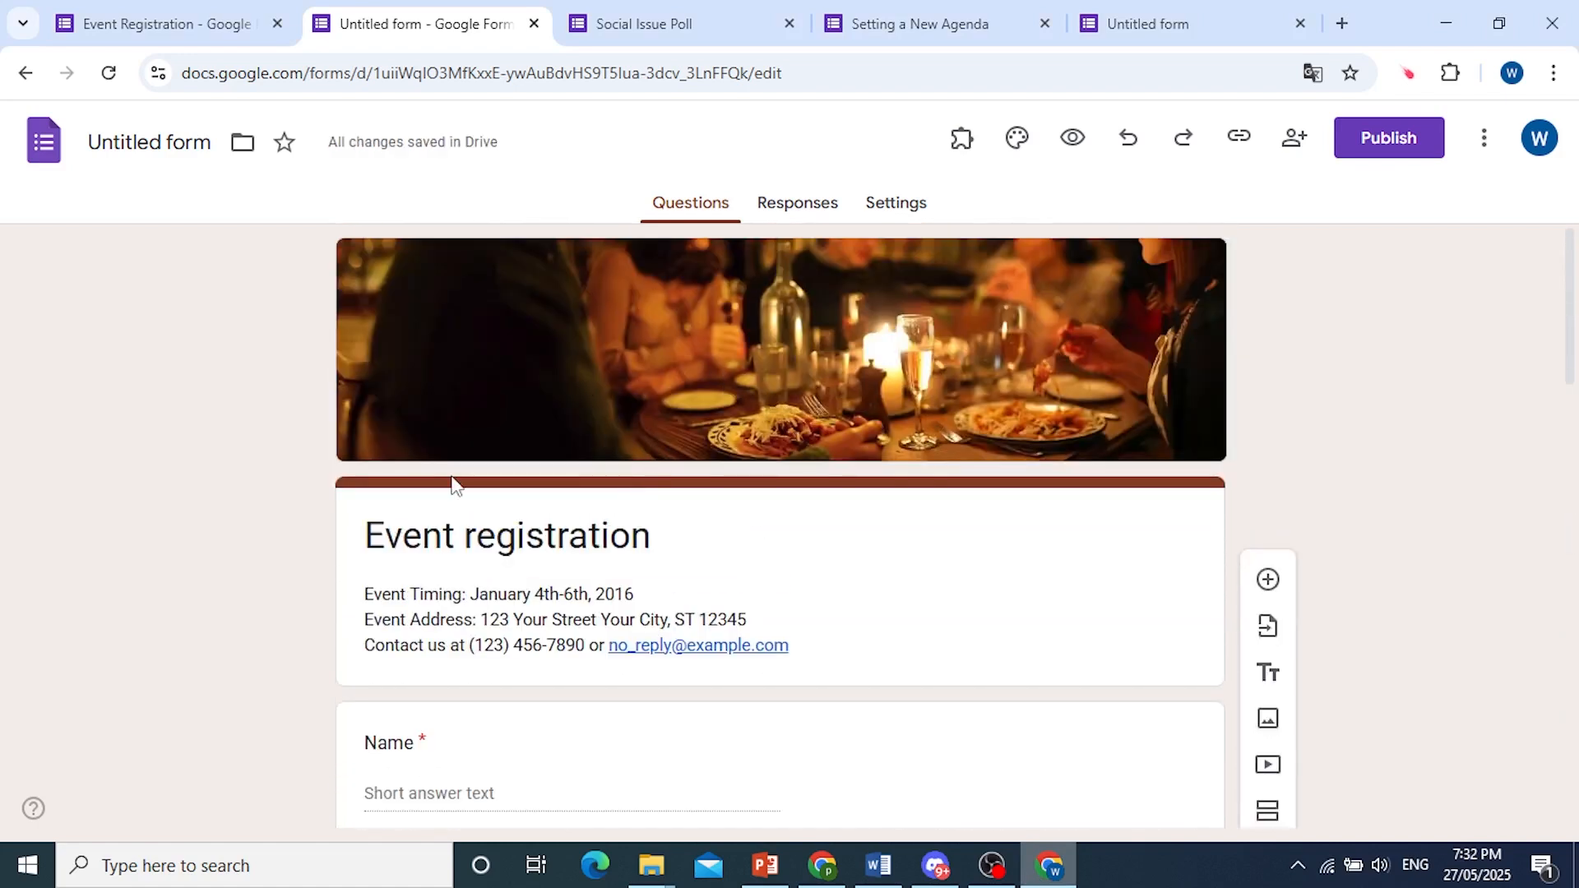
left_click_drag(366, 534, 677, 532)
left_click(154, 144)
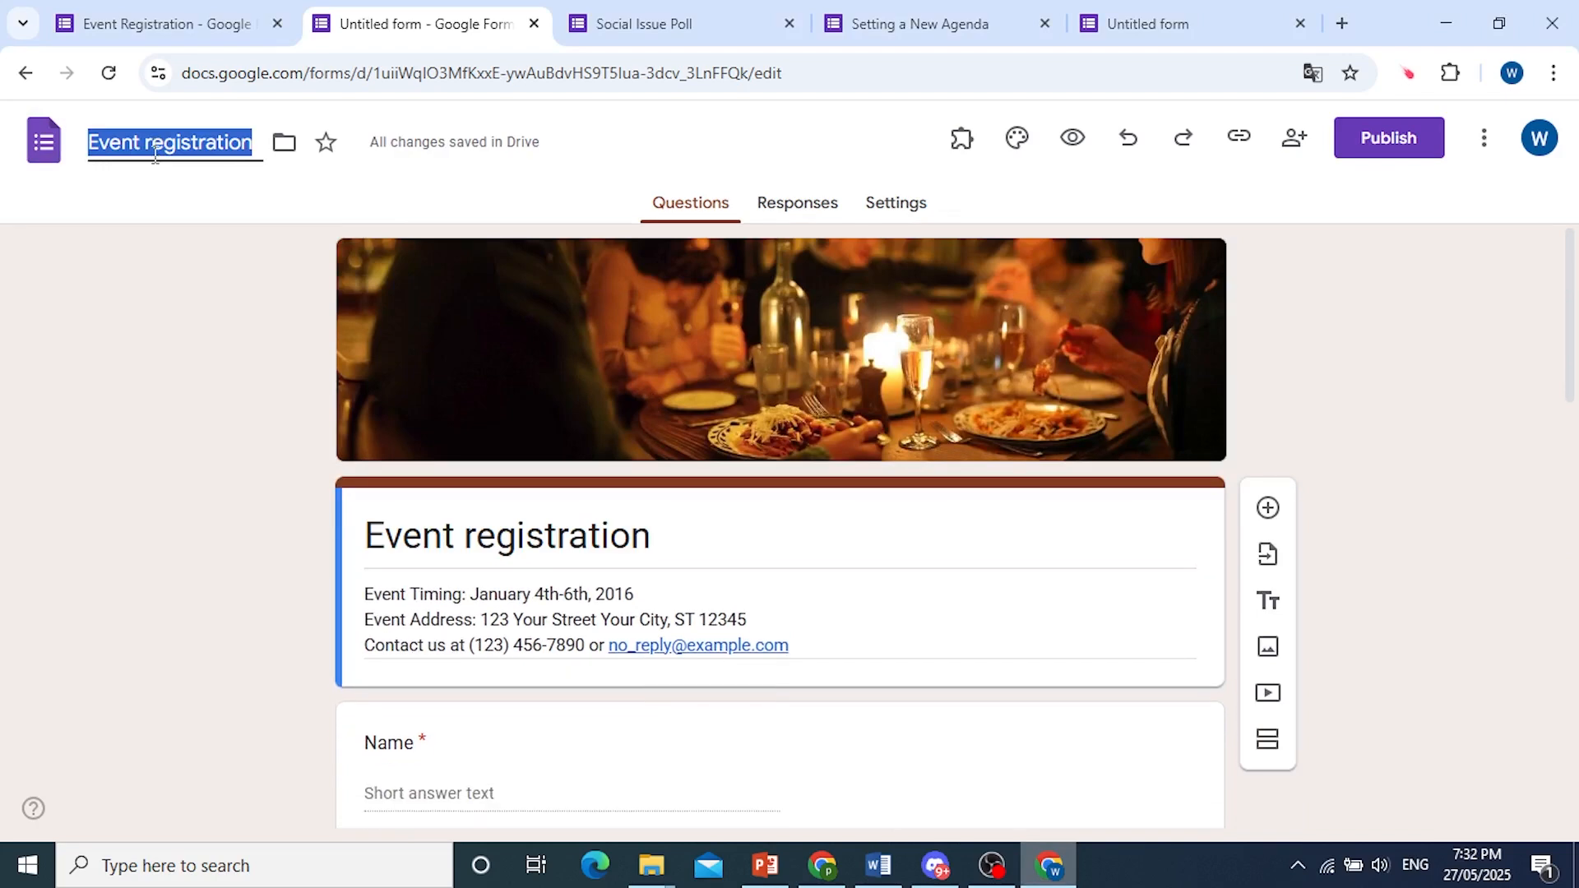
left_click(204, 232)
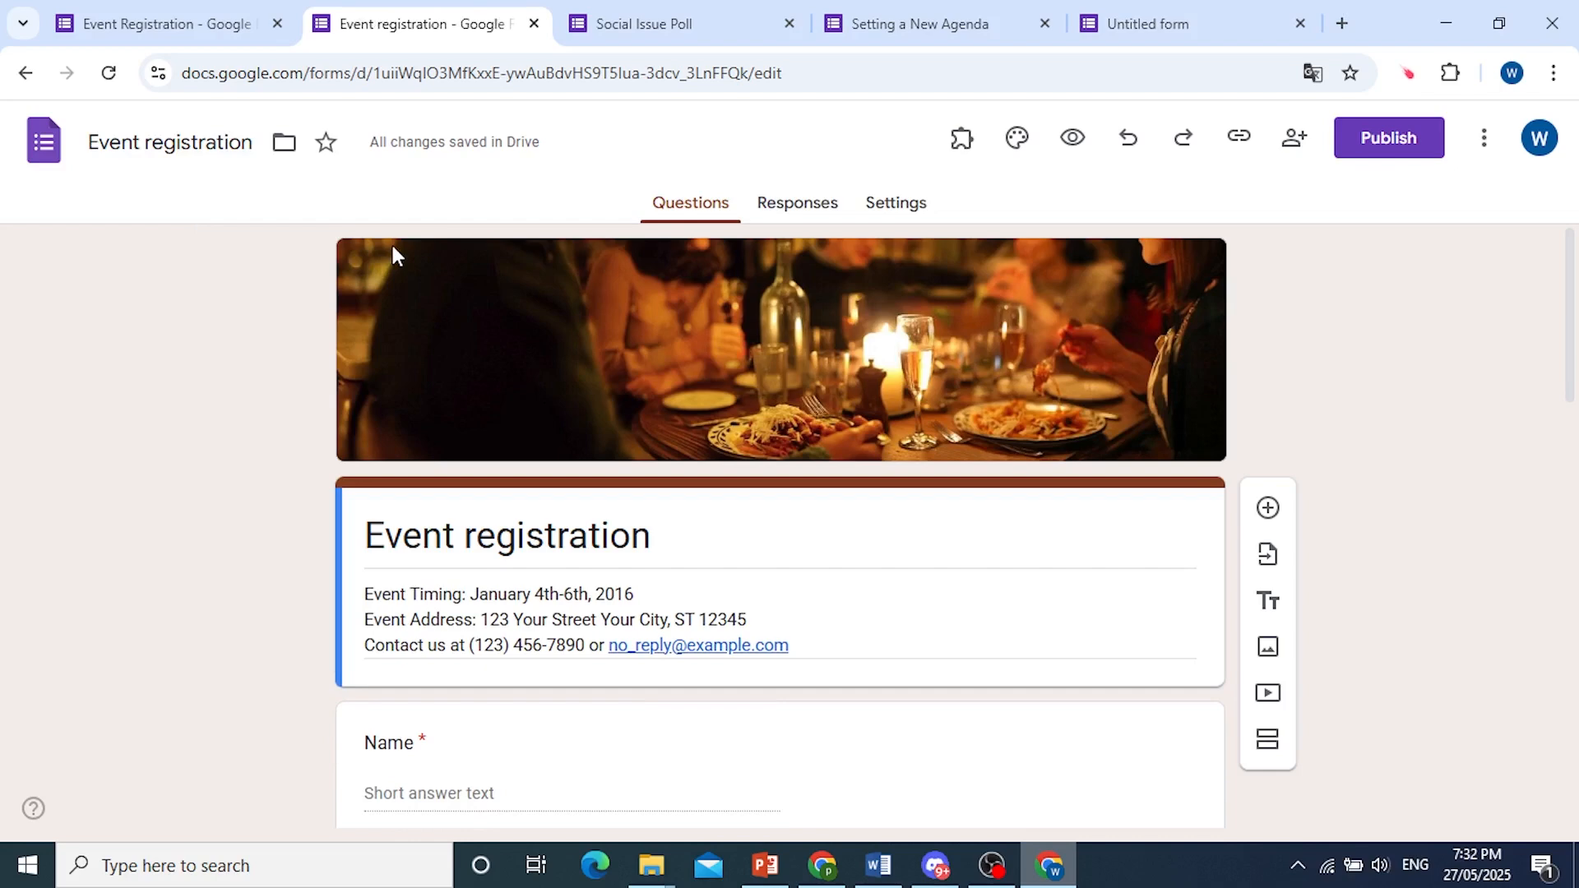
Publish the form for anyone with the link and copy its responder link.
left_click(1411, 151)
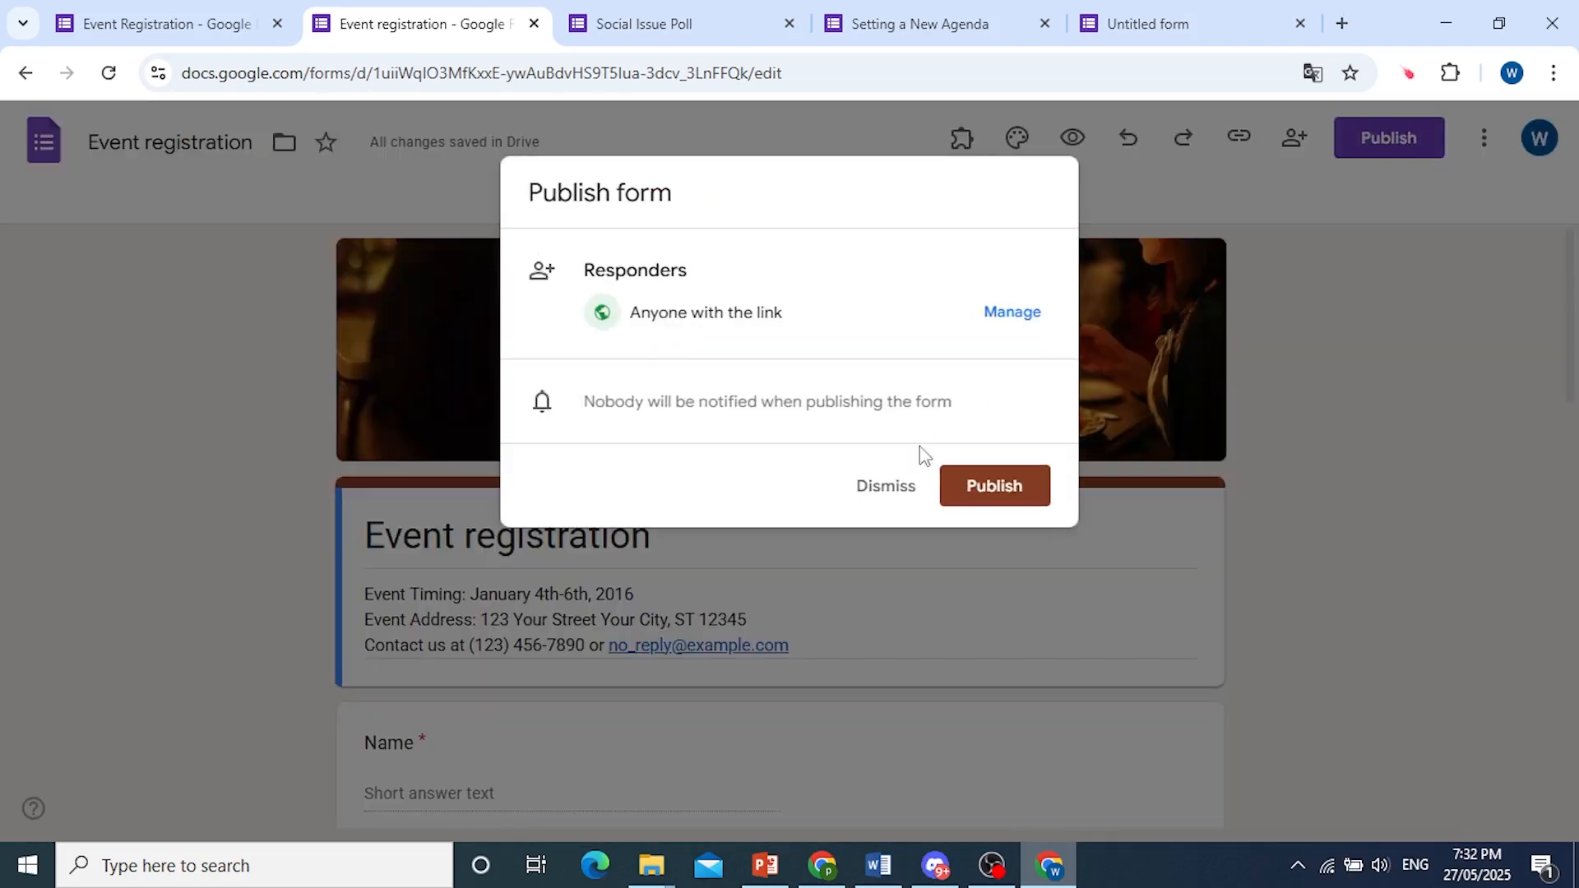
left_click(1016, 492)
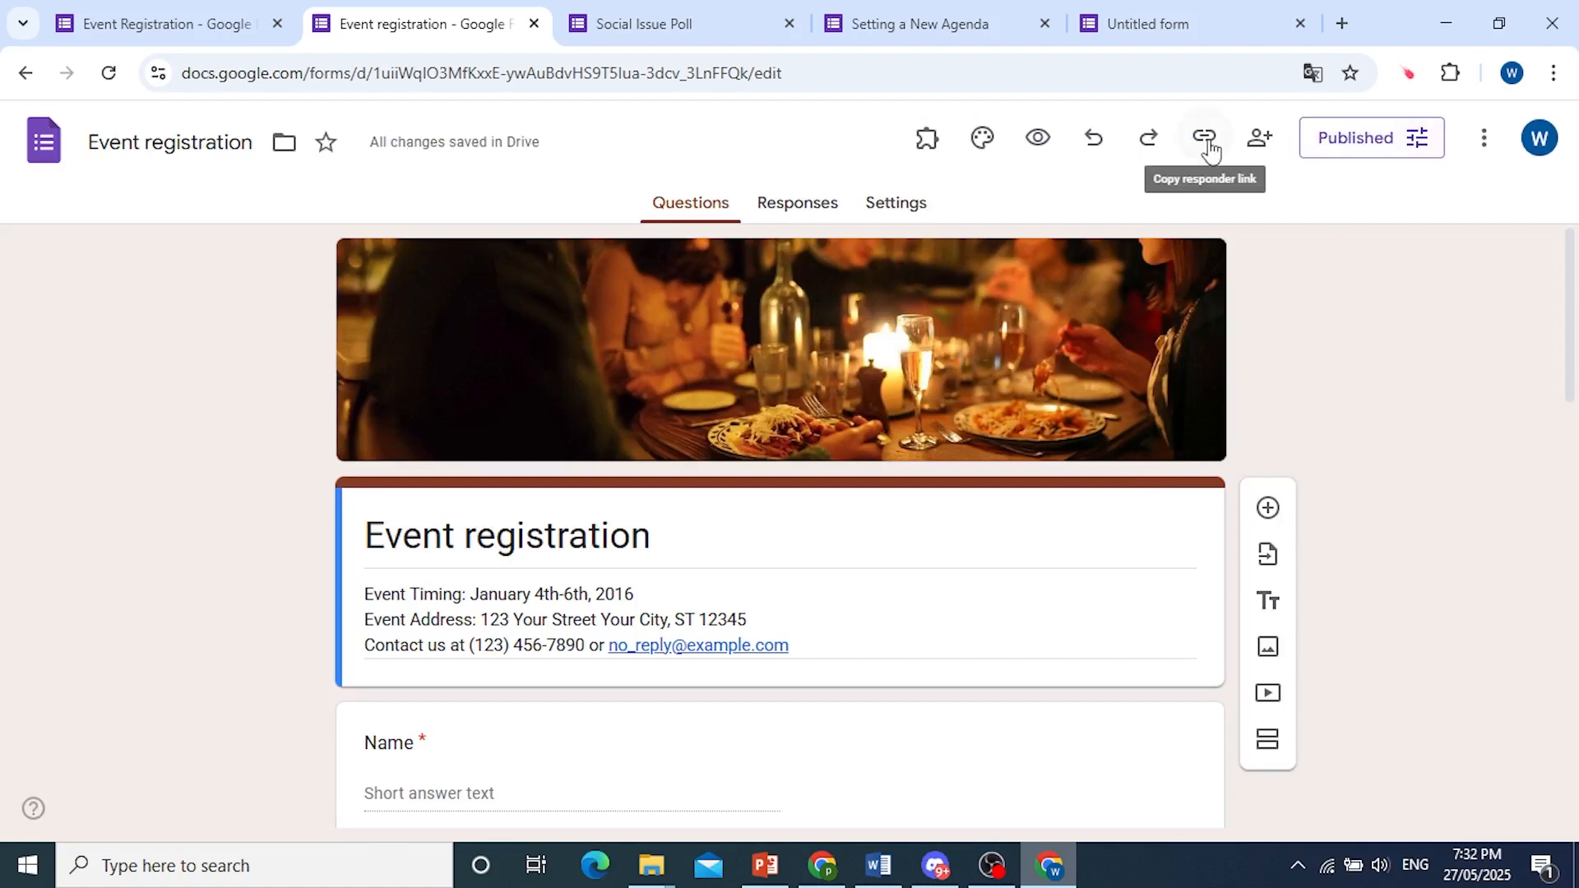
left_click(1208, 137)
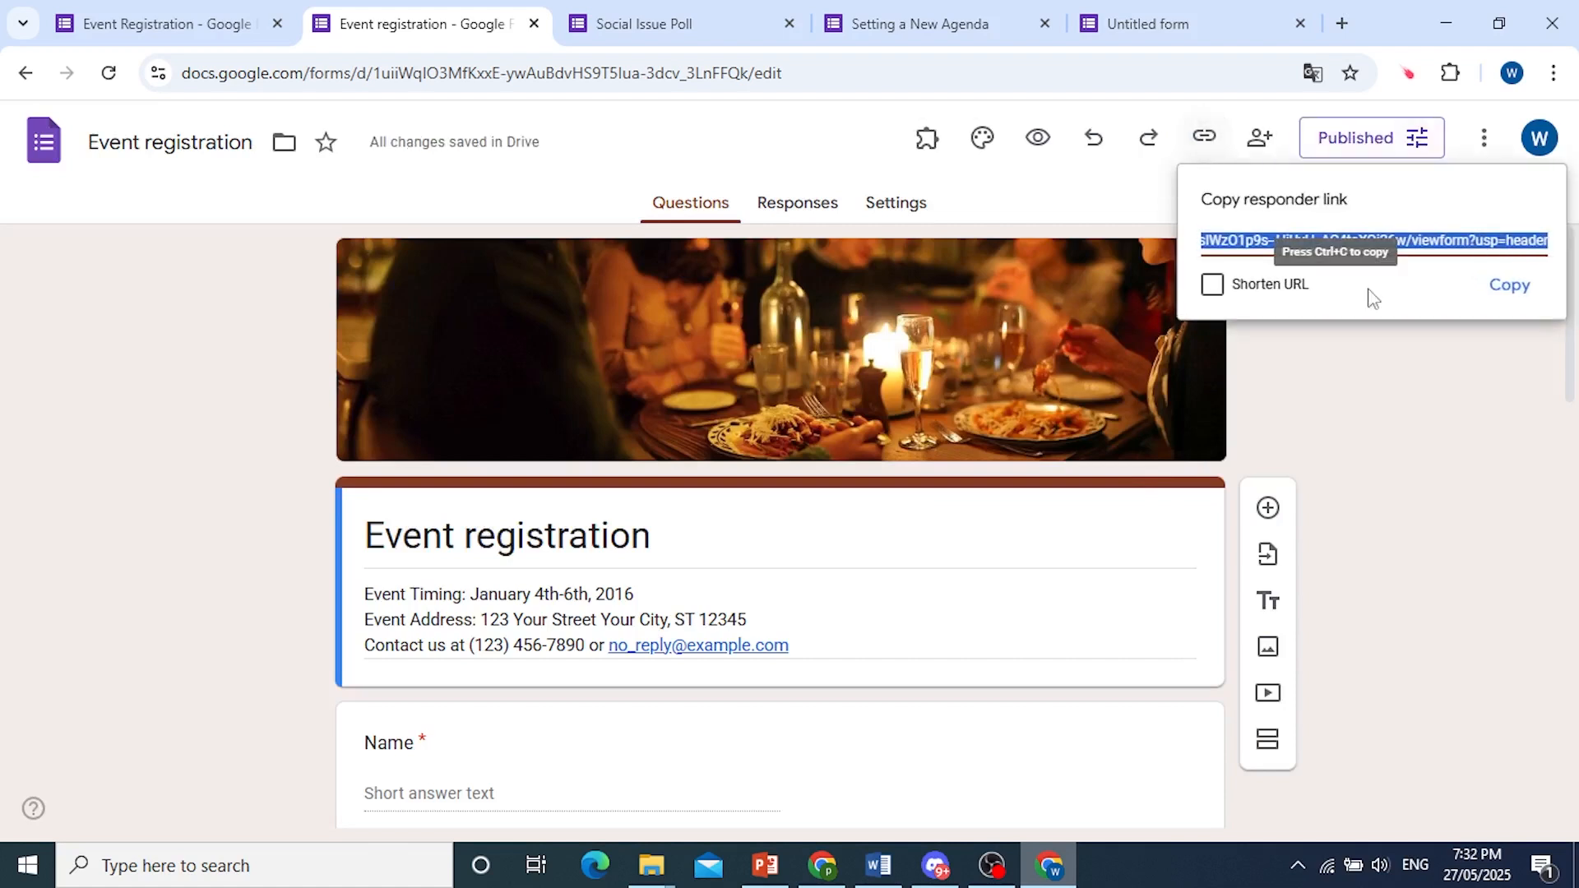
left_click(1511, 287)
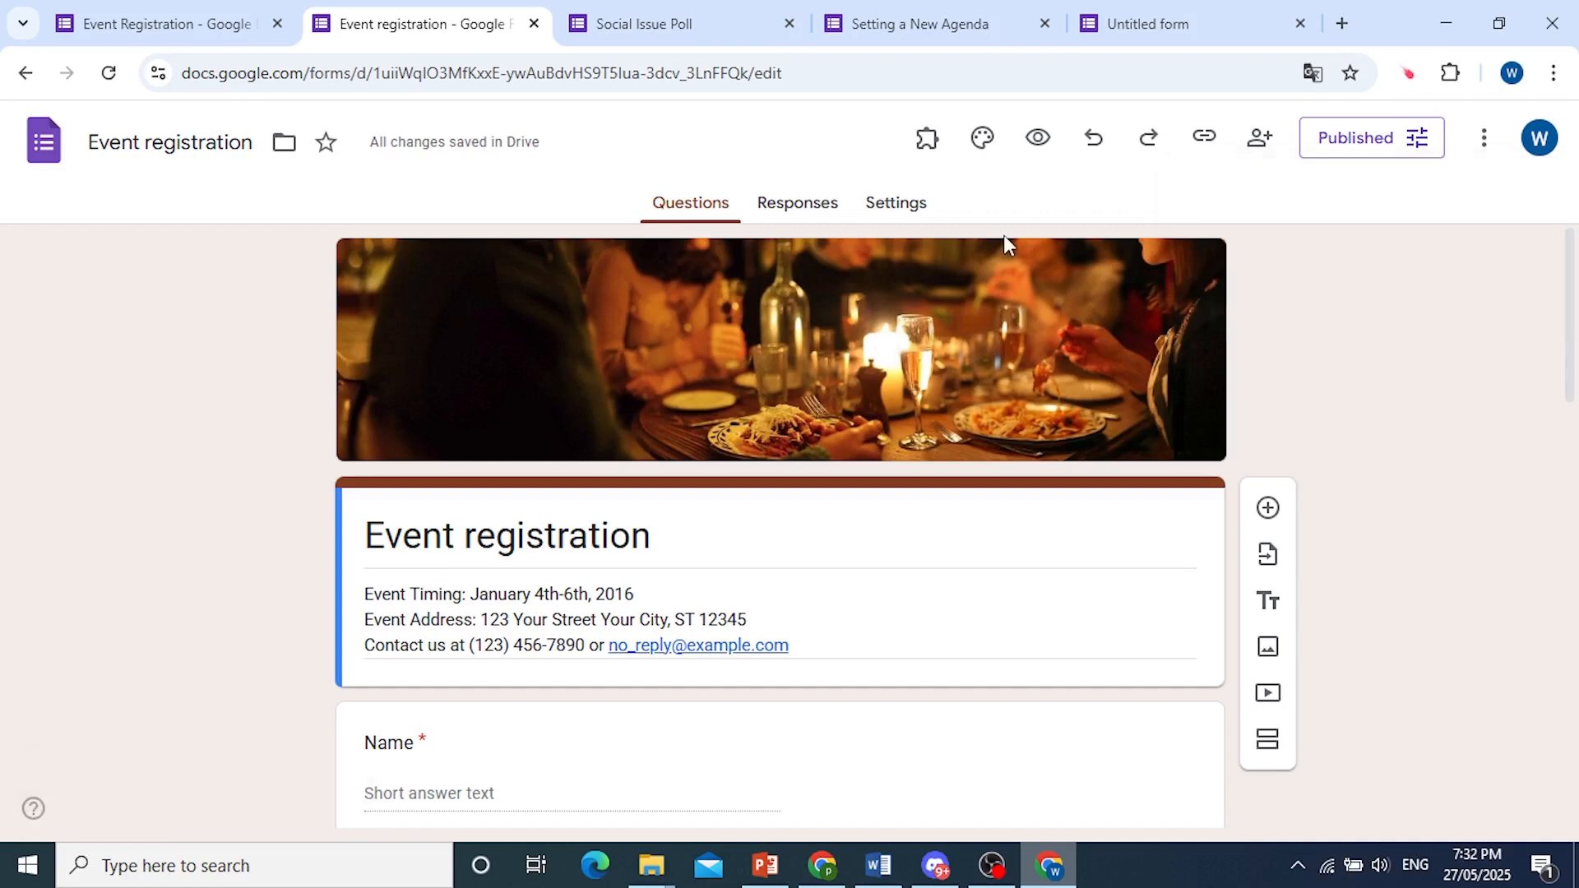
Link the form's responses to a new spreadsheet named "Event registration (Responses)".
left_click(815, 214)
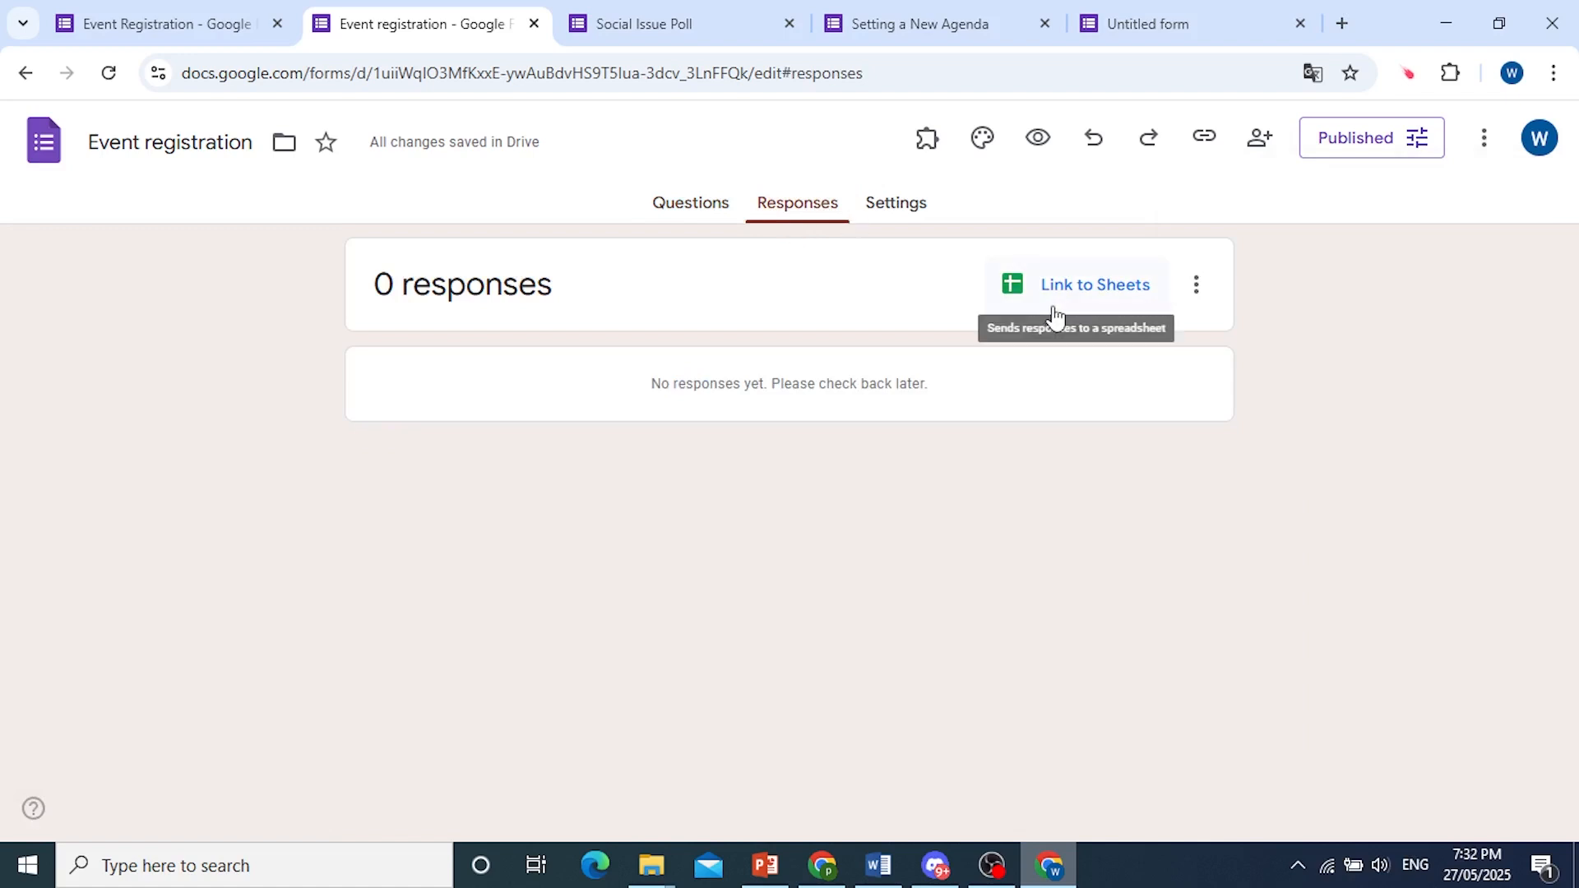
left_click(1059, 301)
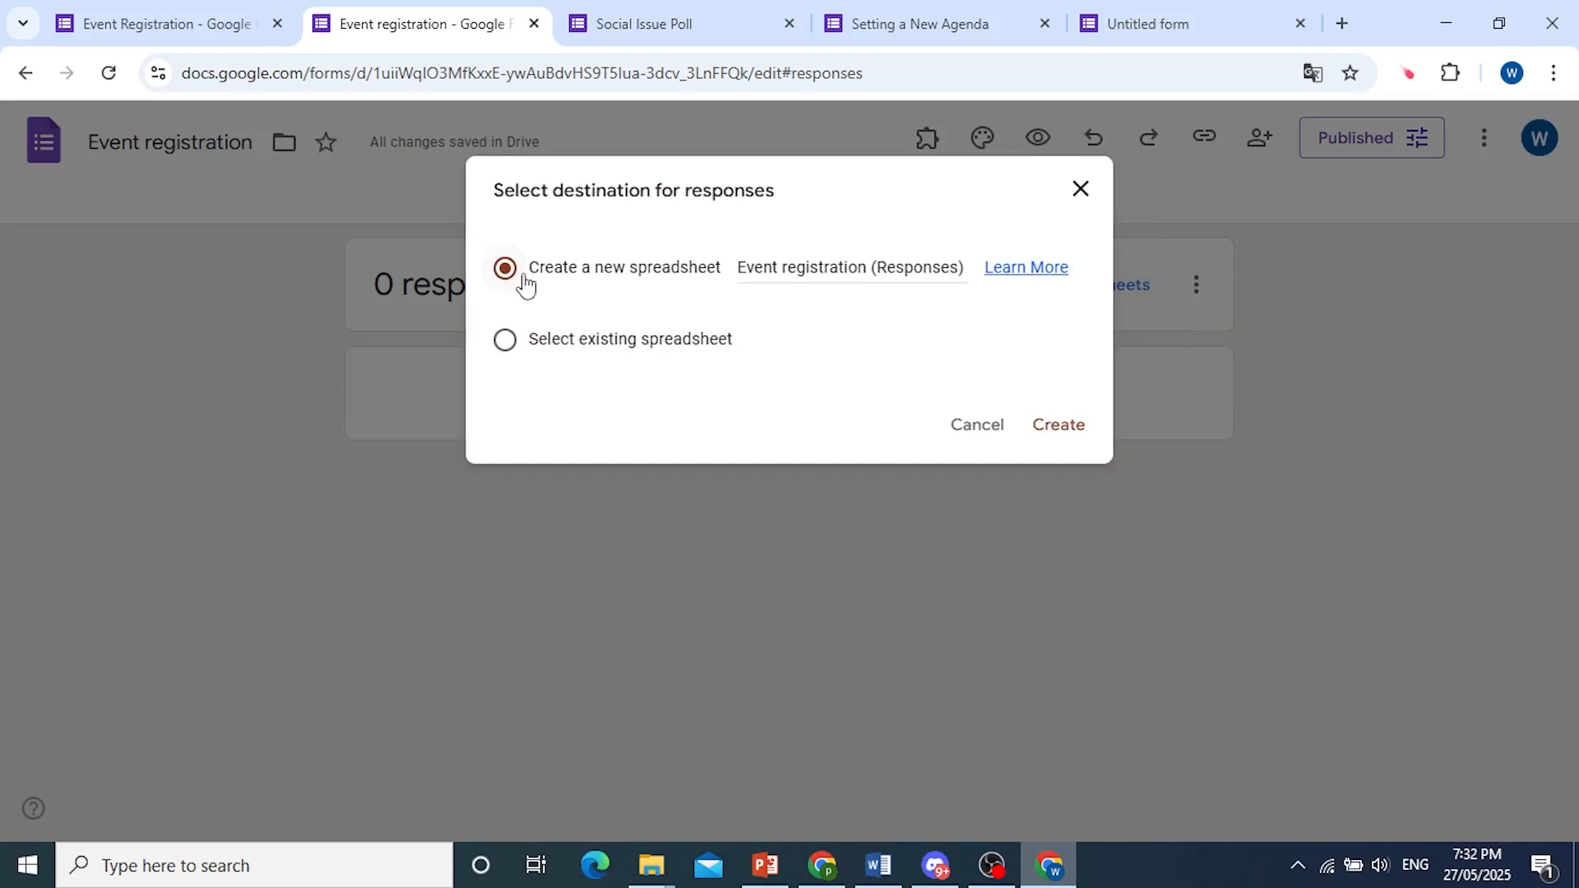
left_click(1063, 428)
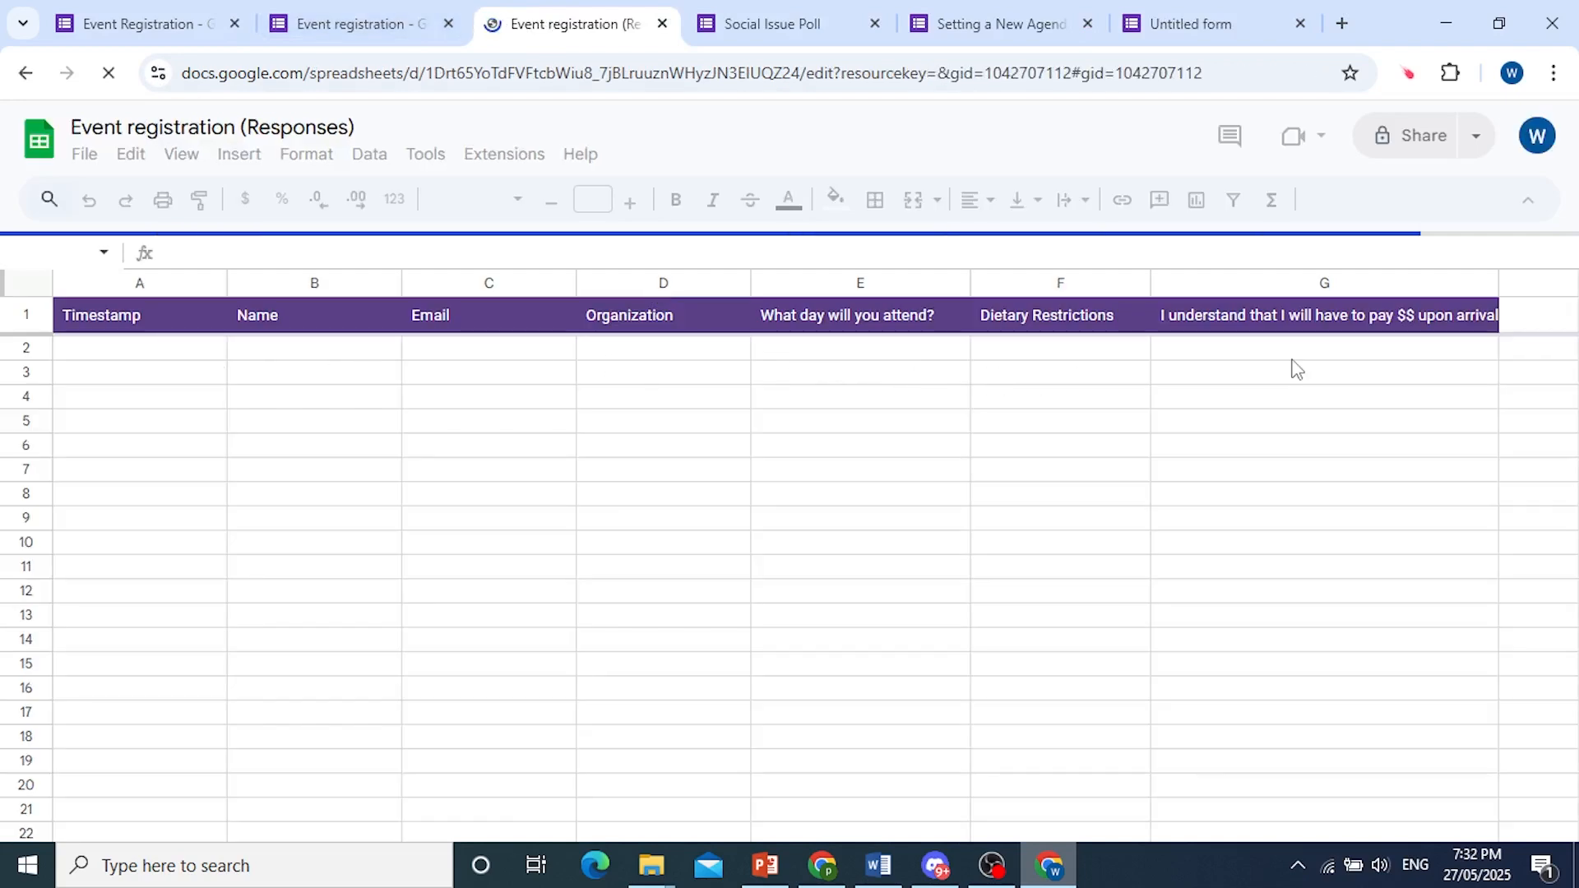
left_click(1268, 354)
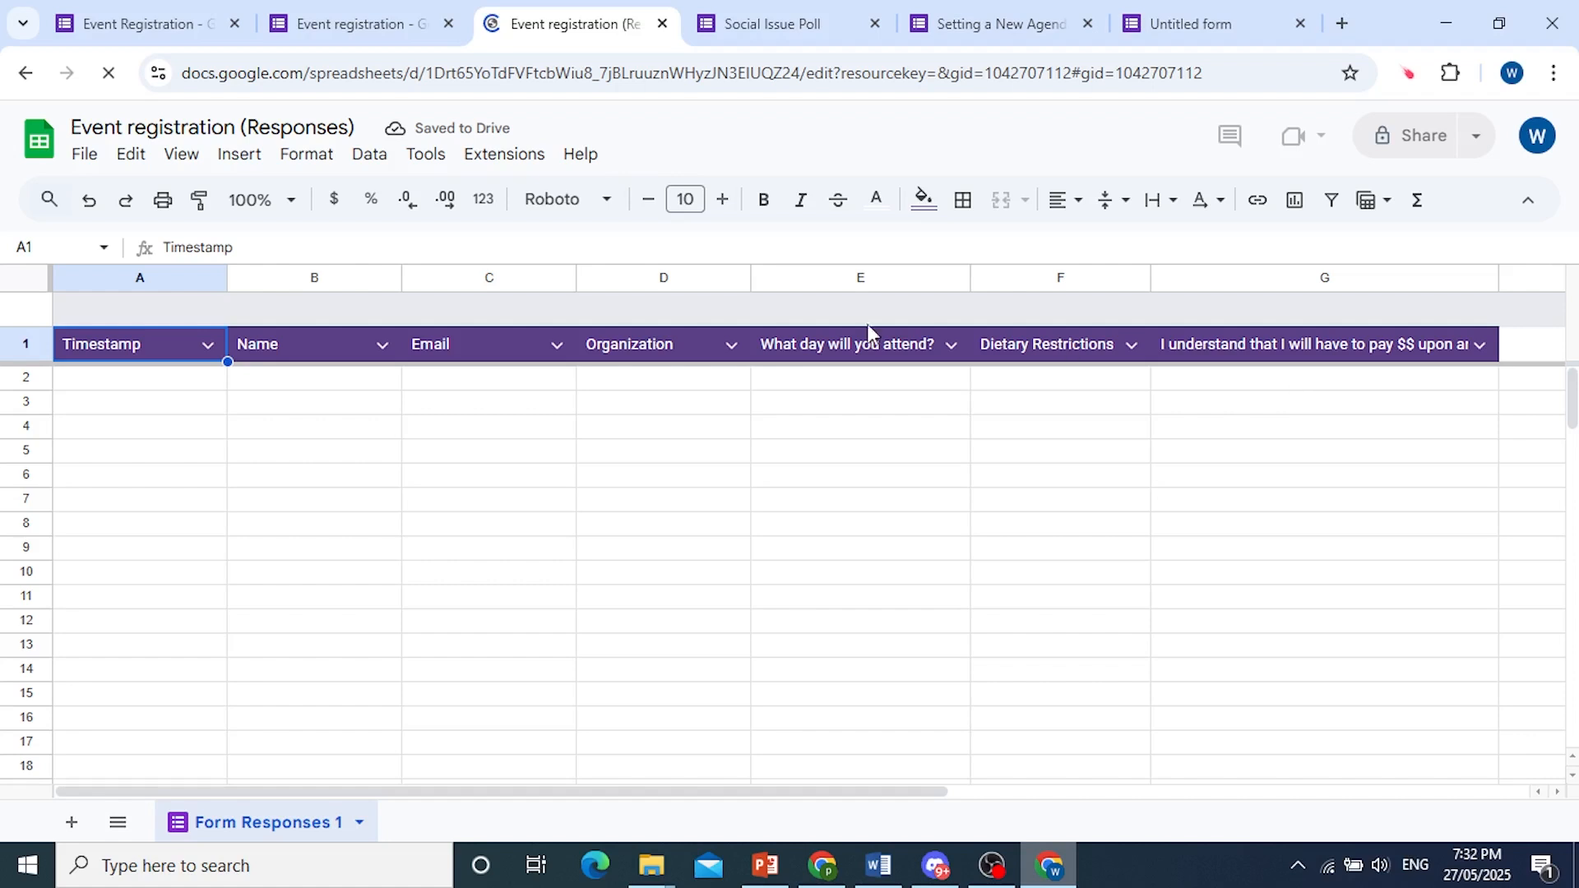
Return to the form and preview it as a responder, looking through its questions.
left_click(386, 14)
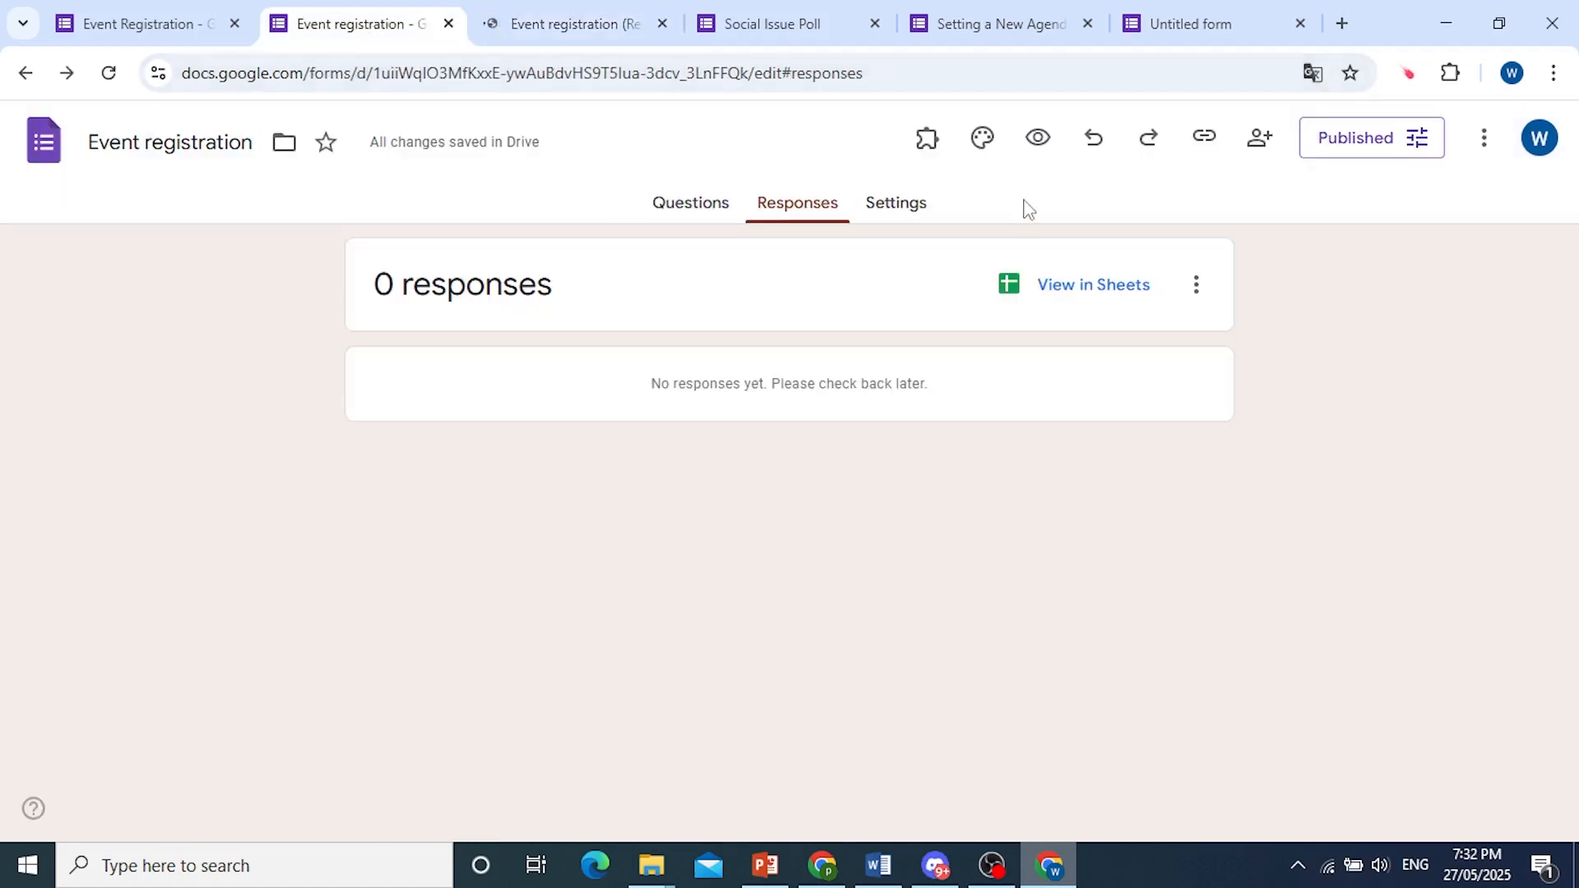
left_click(1038, 141)
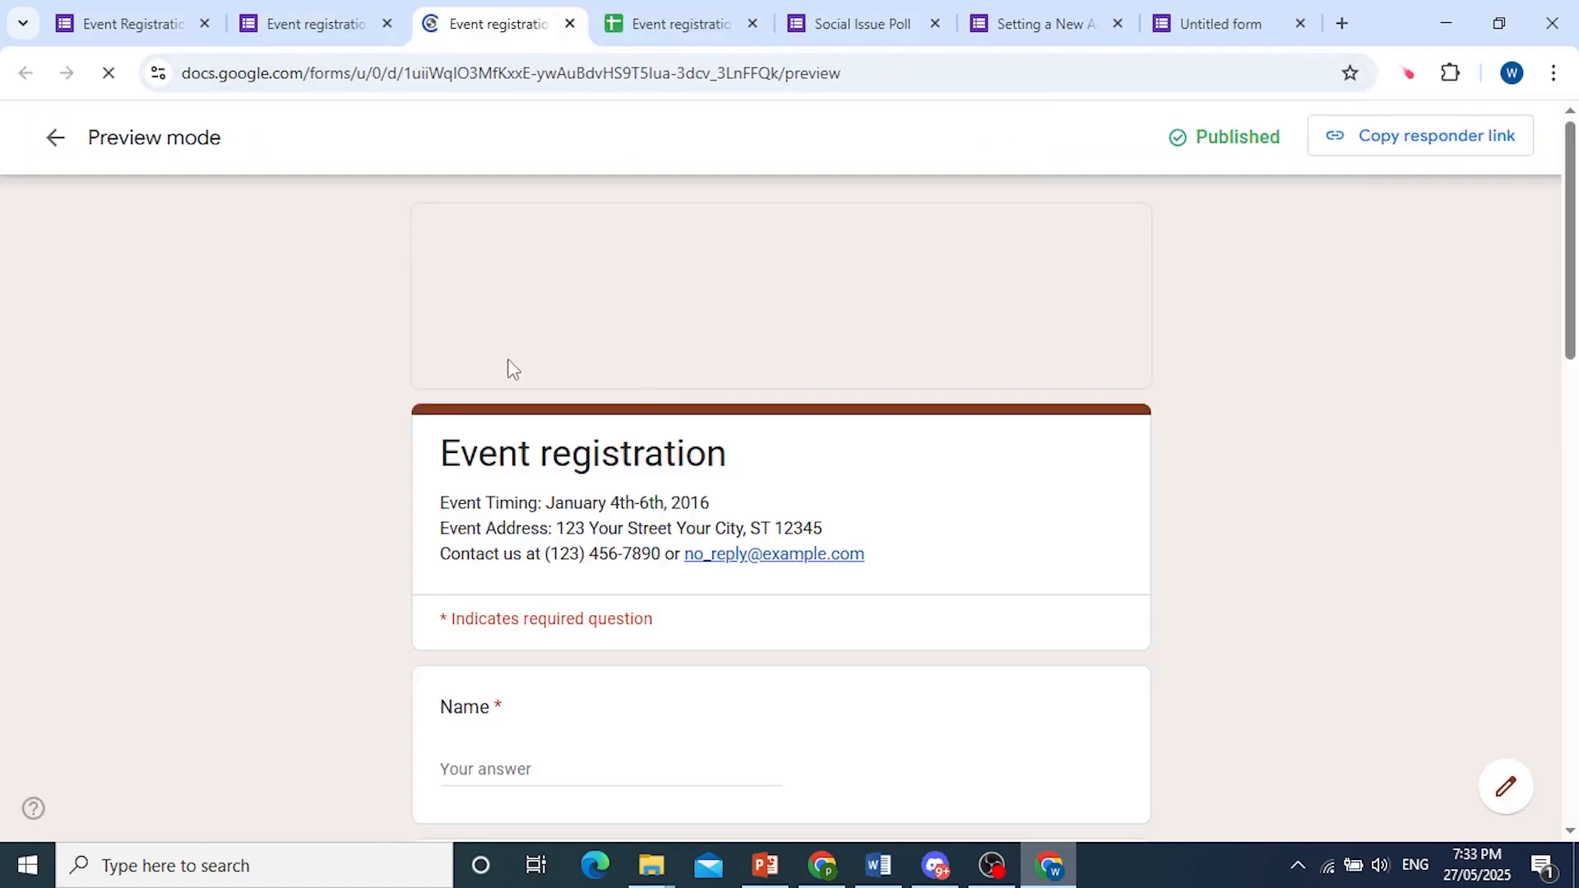
scroll(699, 435, "down", 3)
scroll(700, 434, "down", 12)
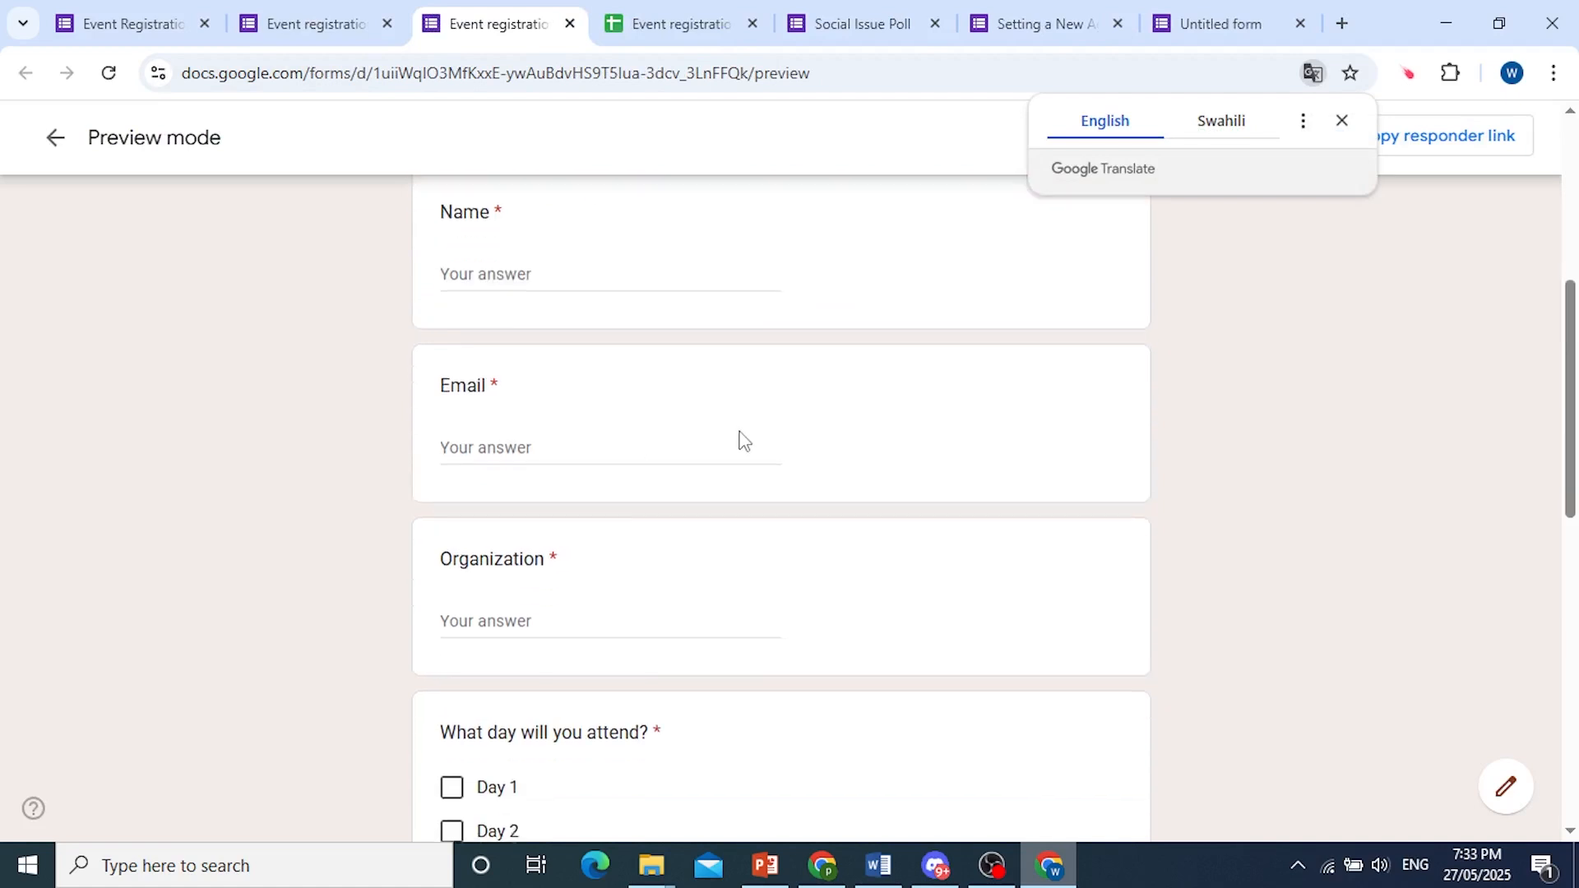
In the form preview, choose Vegetarian for dietary restrictions, select Day 1 and Day 2 for attendance, and tick Yes for the payment acknowledgement.
scroll(447, 392, "up", 2)
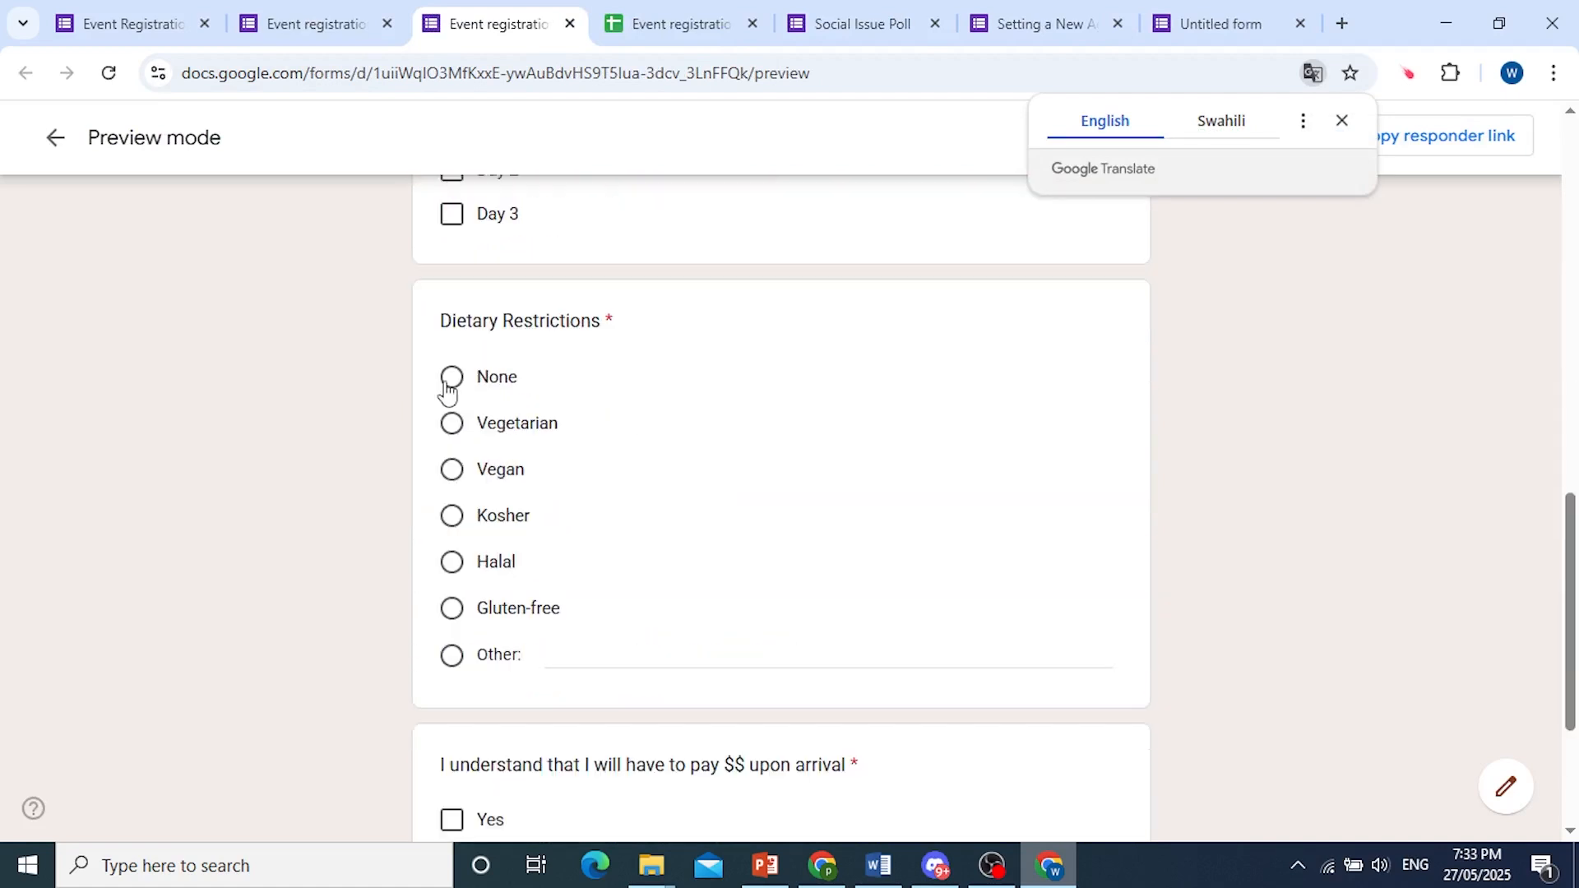
left_click(452, 423)
scroll(469, 353, "up", 3)
left_click(451, 357)
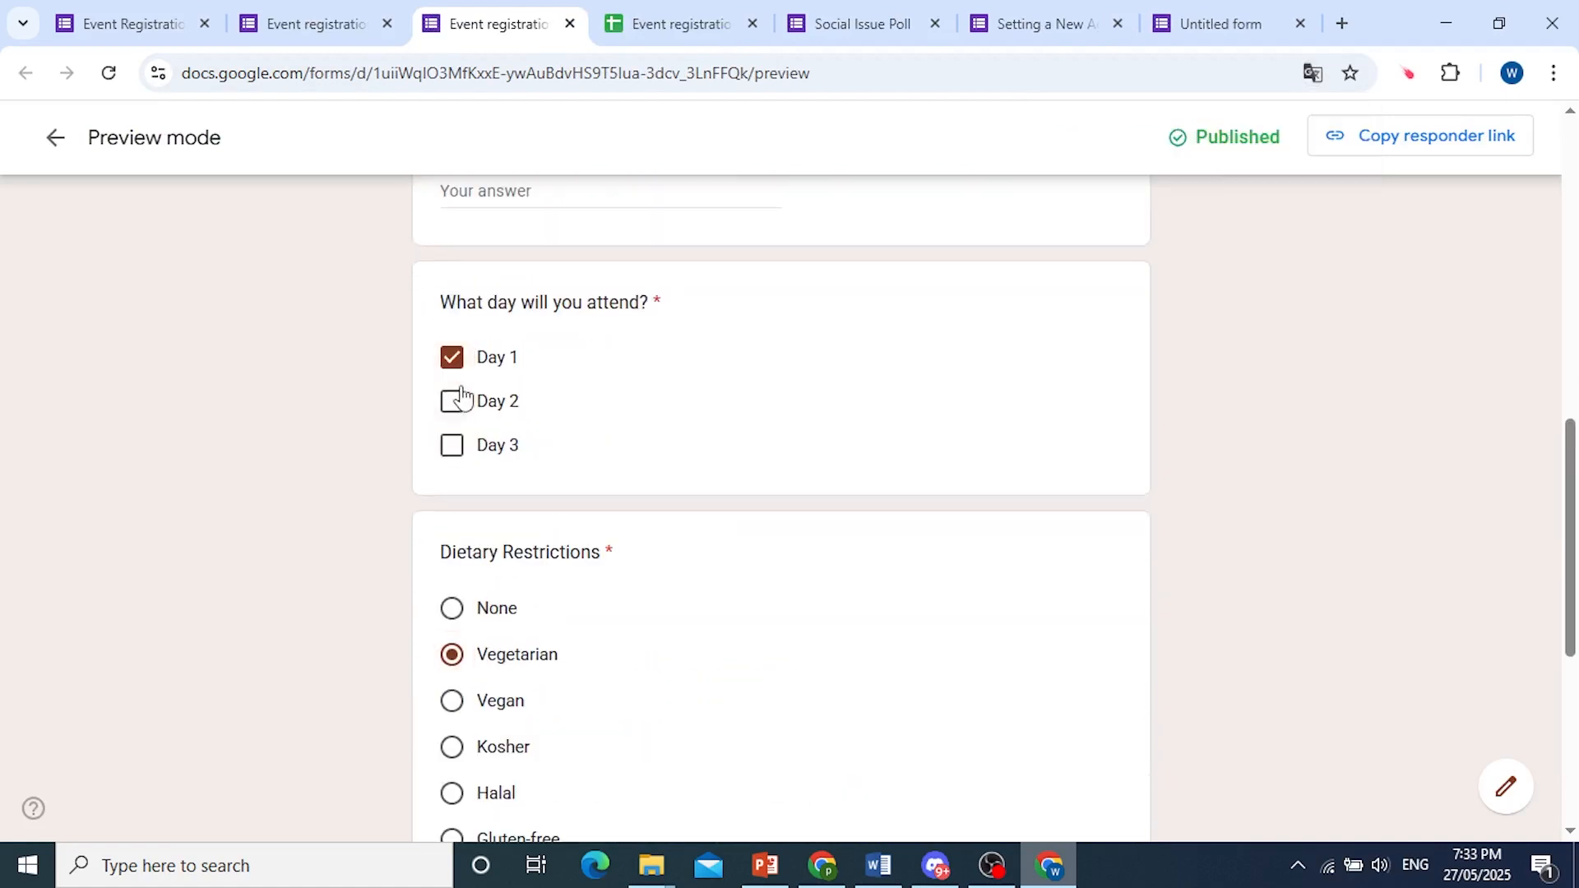
left_click(452, 400)
scroll(453, 493, "down", 4)
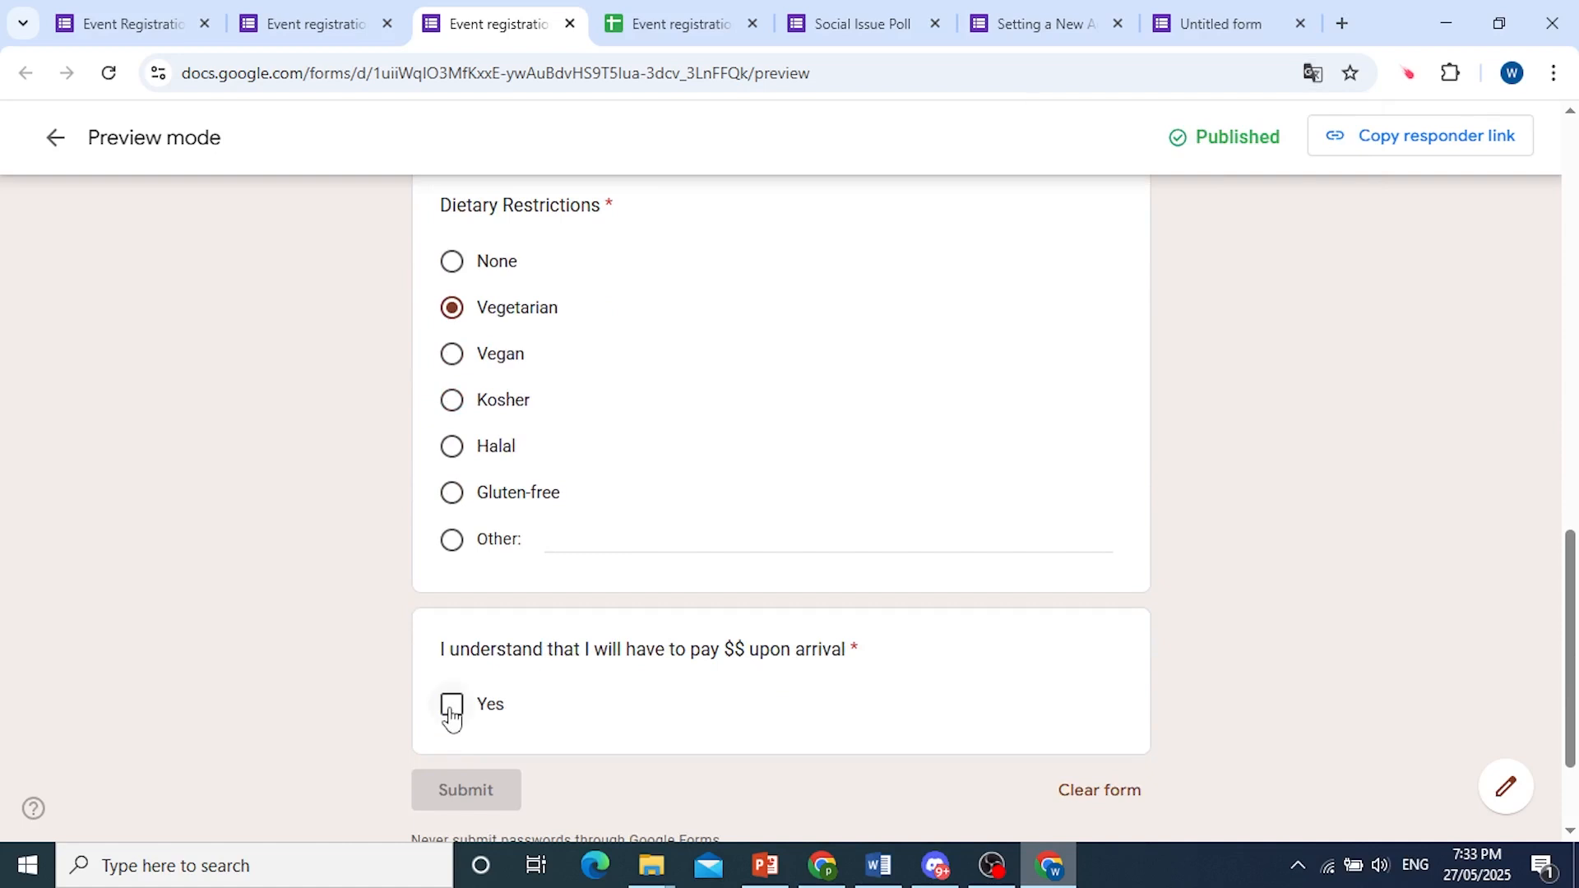
left_click(452, 705)
Switch to the "Event registration (Responses)" spreadsheet and look over the question columns where answers are collected.
left_click(644, 20)
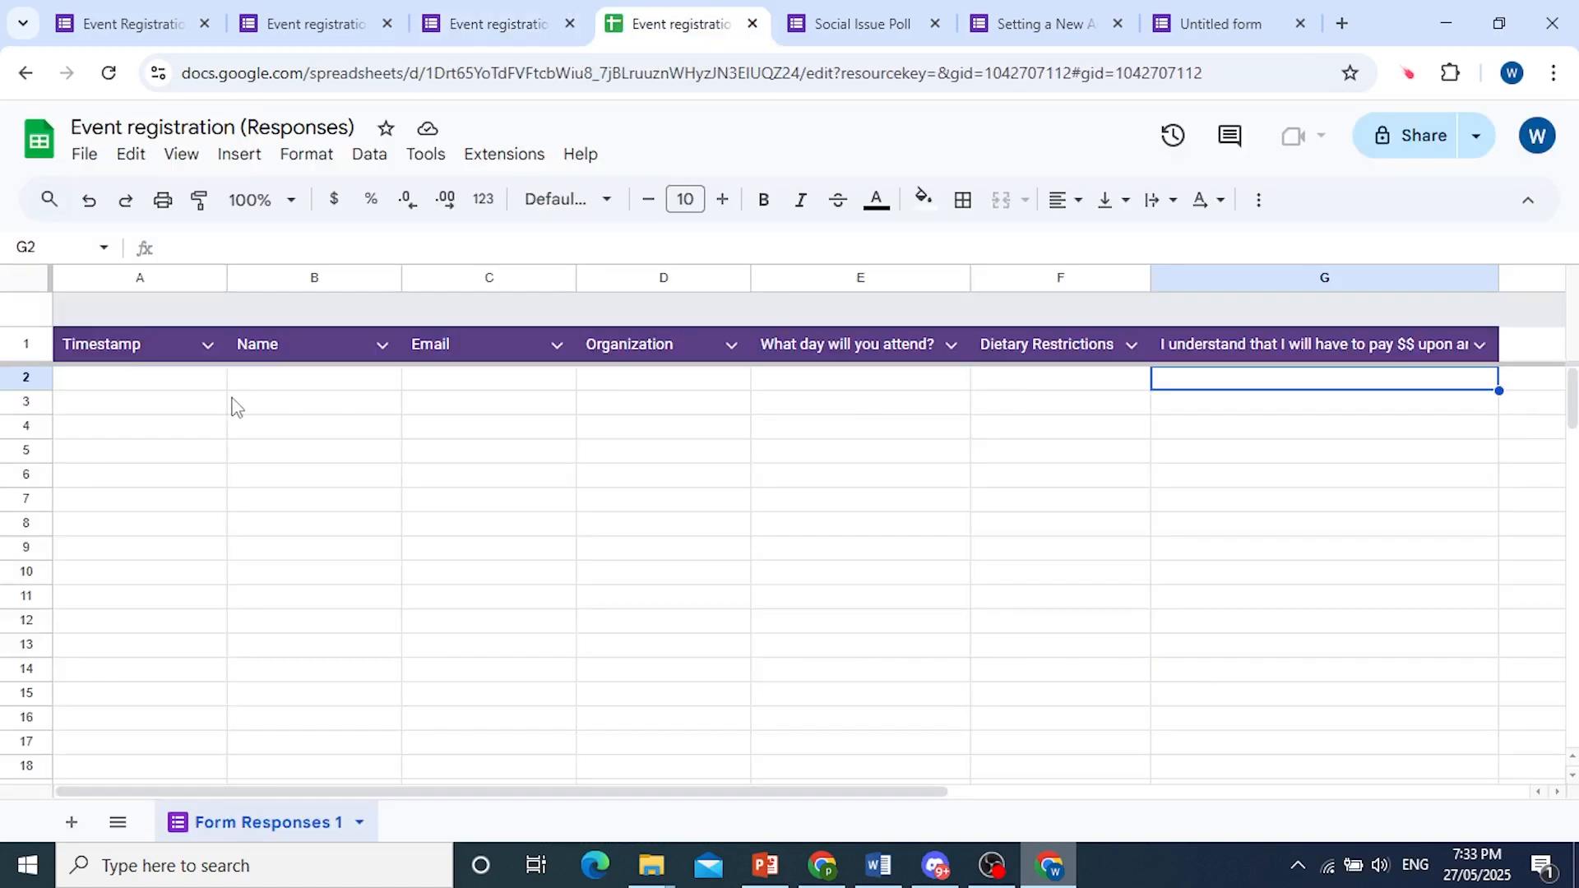
left_click(188, 394)
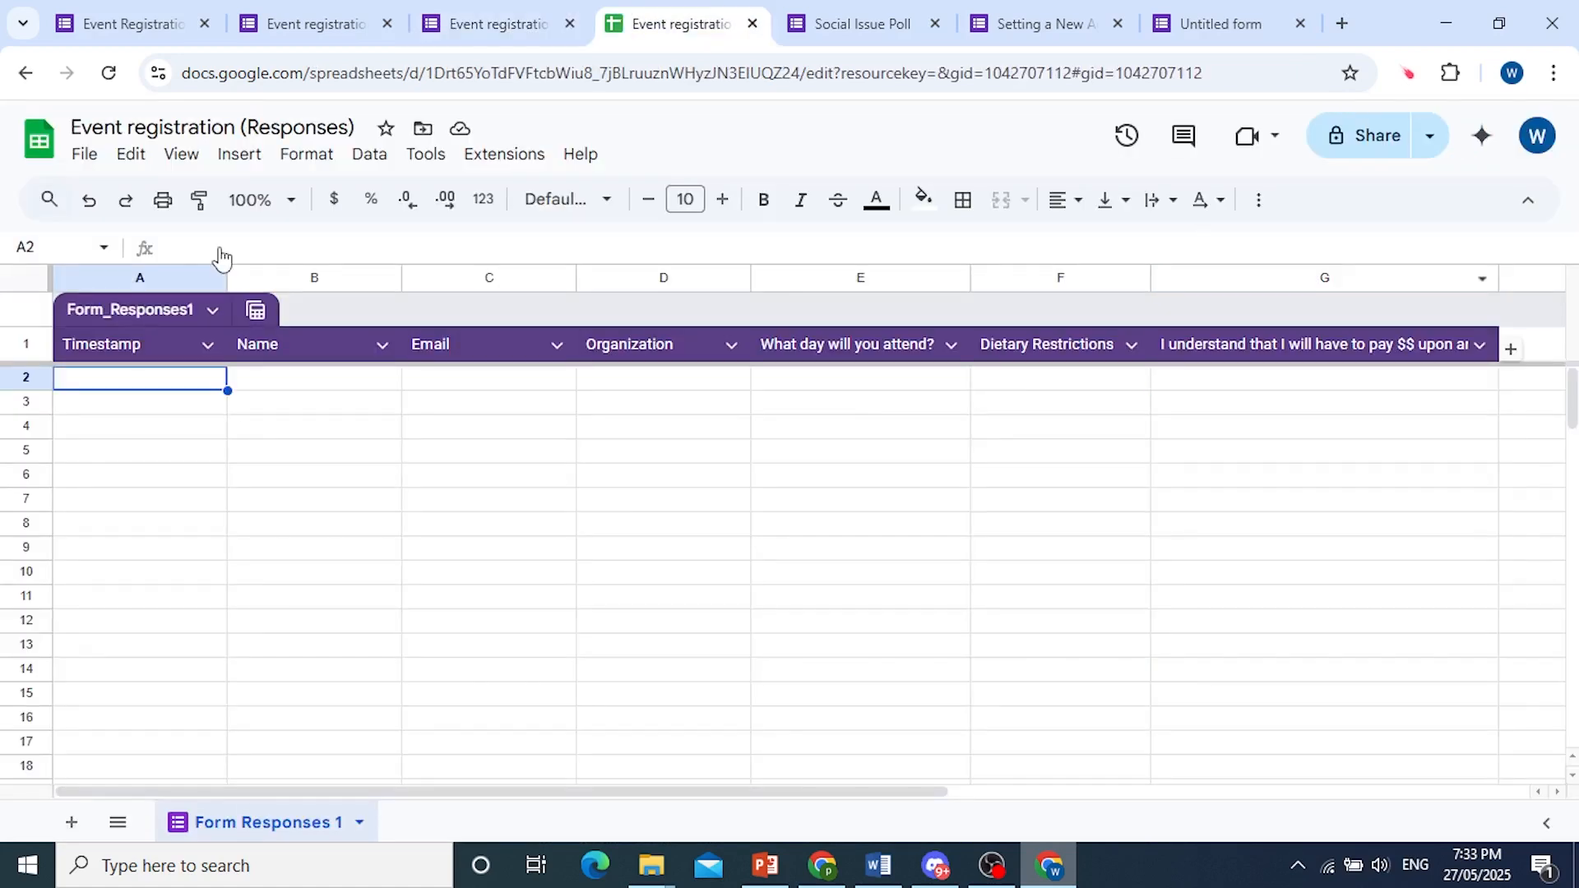
left_click(445, 392)
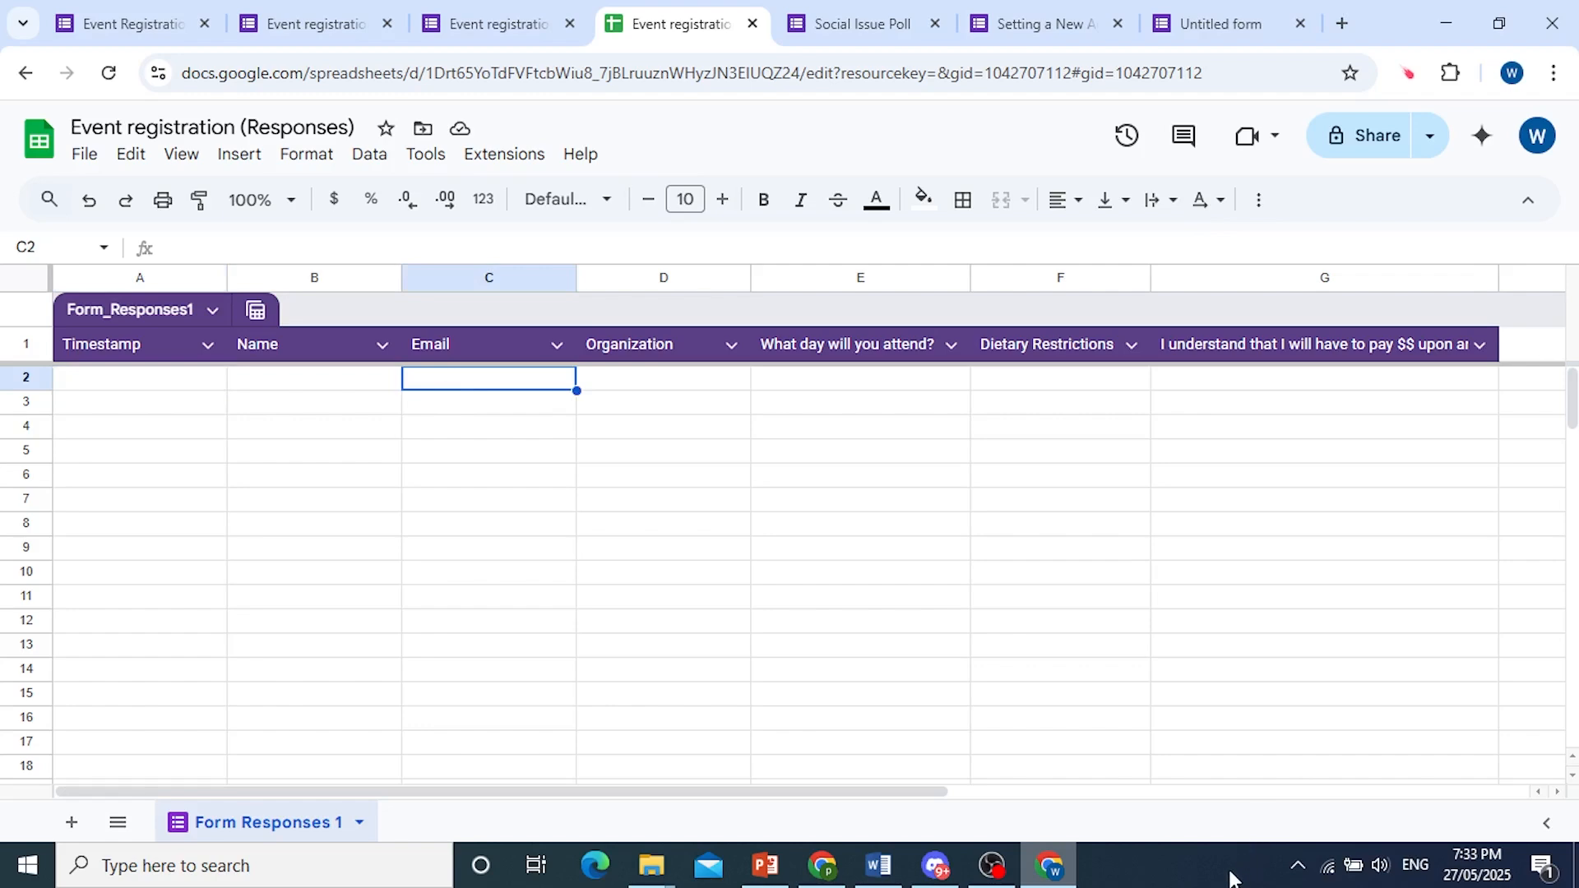
Submit the filled-in event registration form from the separate responder browser window.
scroll(798, 510, "down", 15)
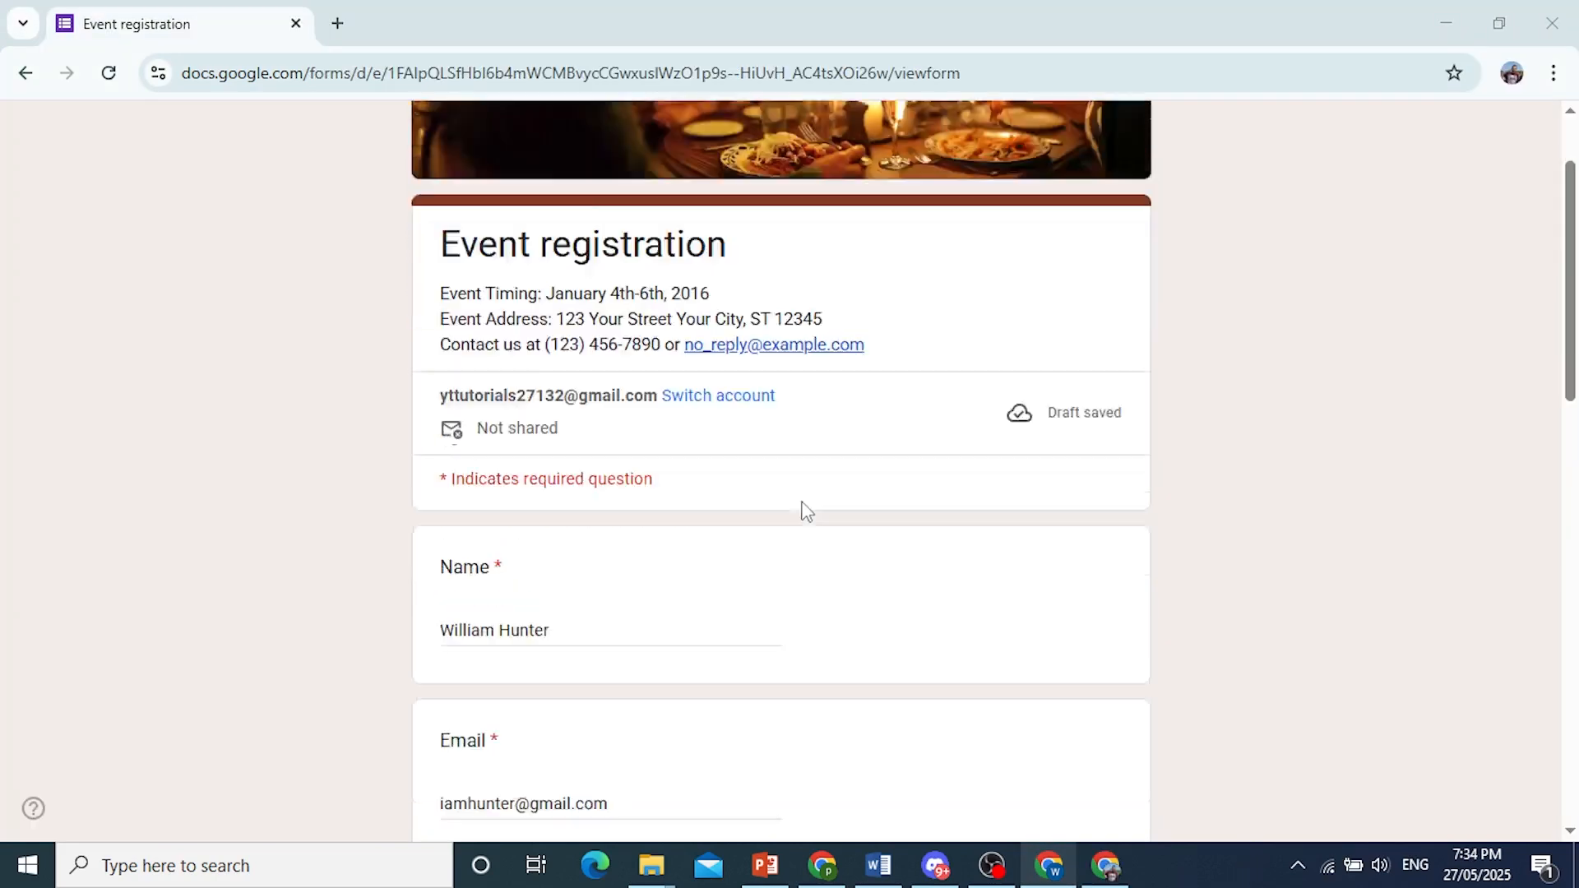
left_click(500, 635)
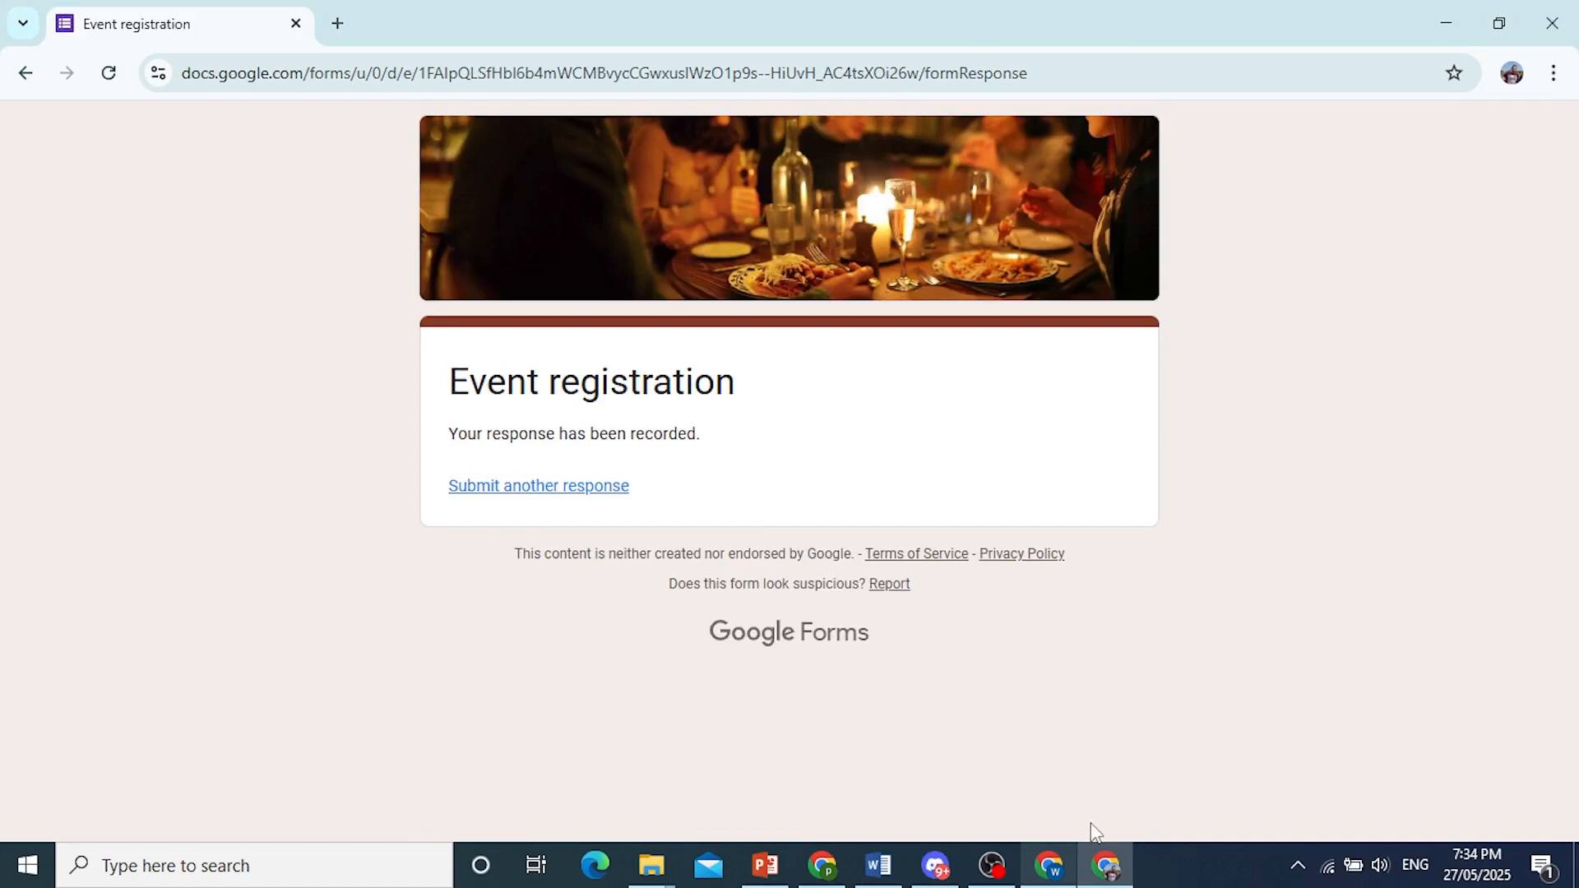
Return to the "Event registration (Responses)" spreadsheet and check the submitted response in the first row below the headers.
left_click(1049, 866)
left_click(683, 23)
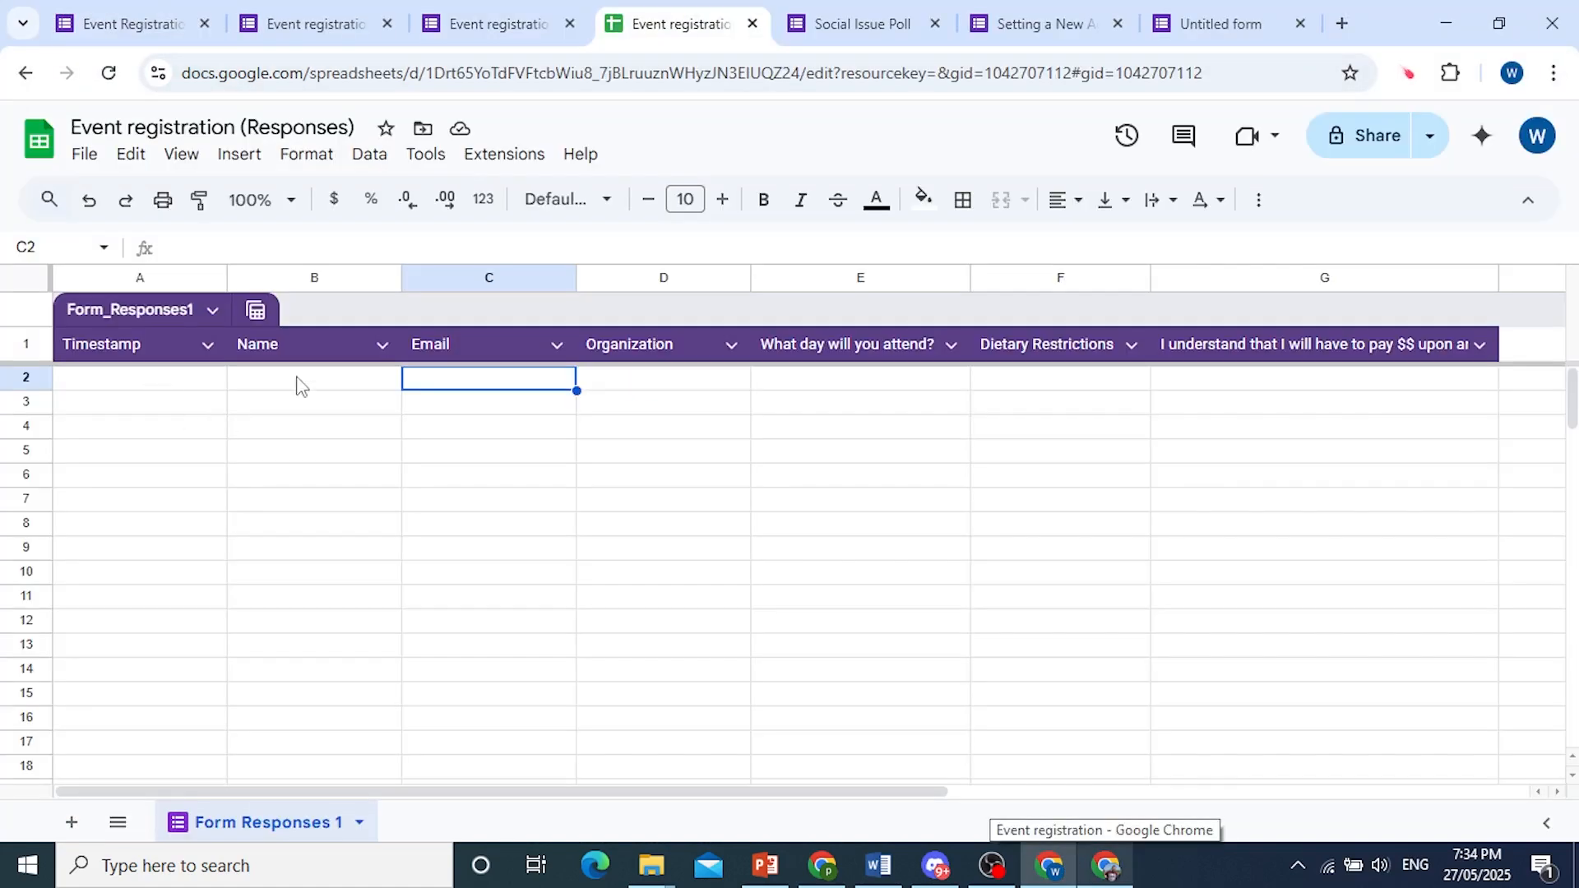
left_click(205, 383)
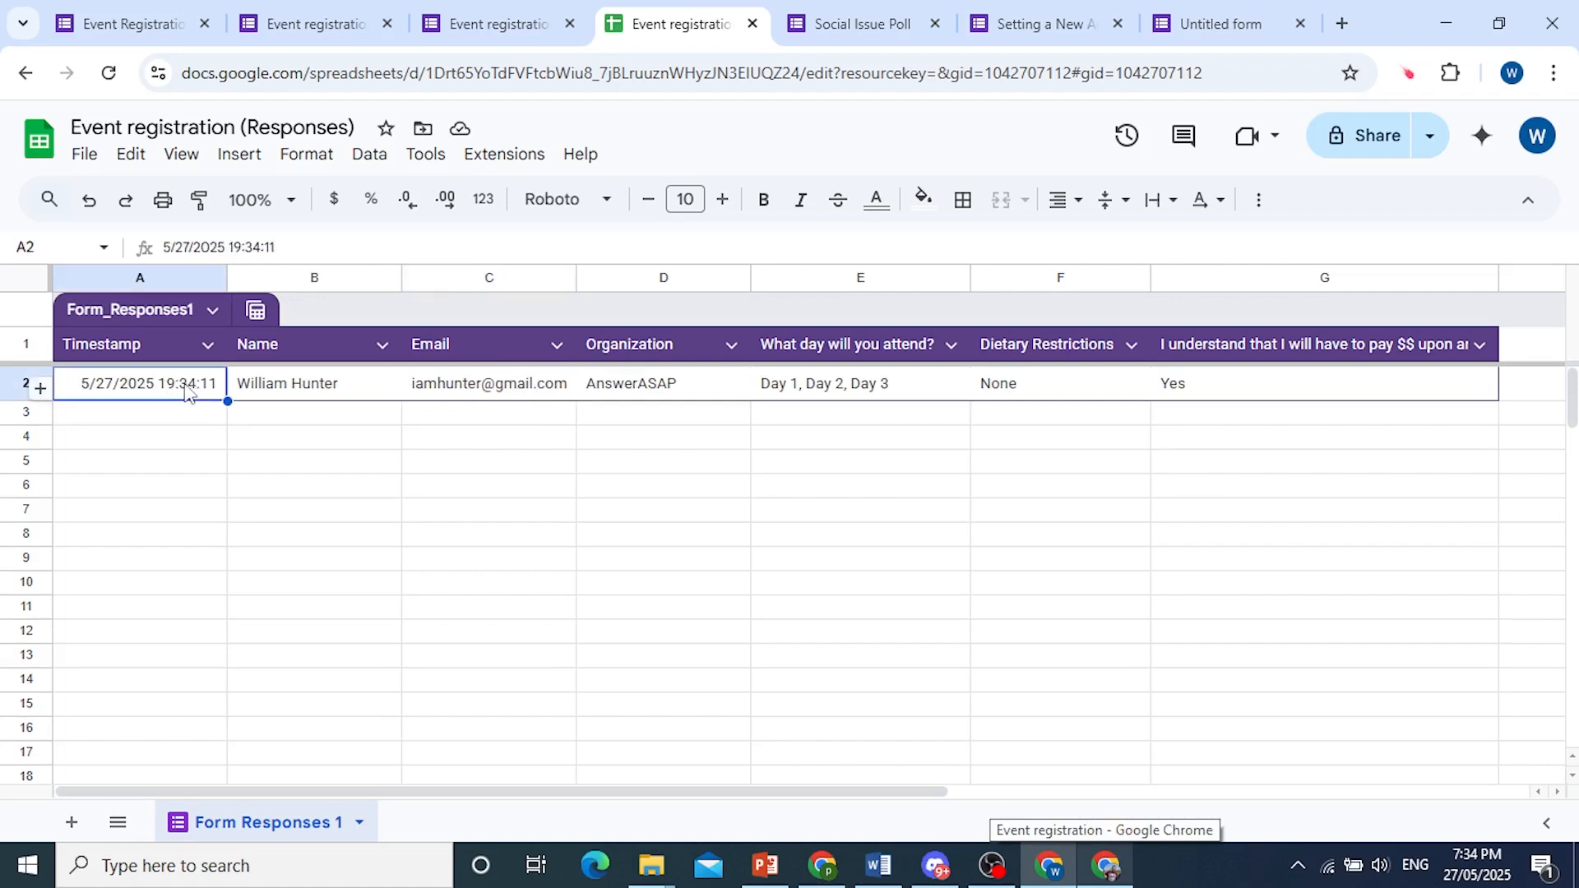